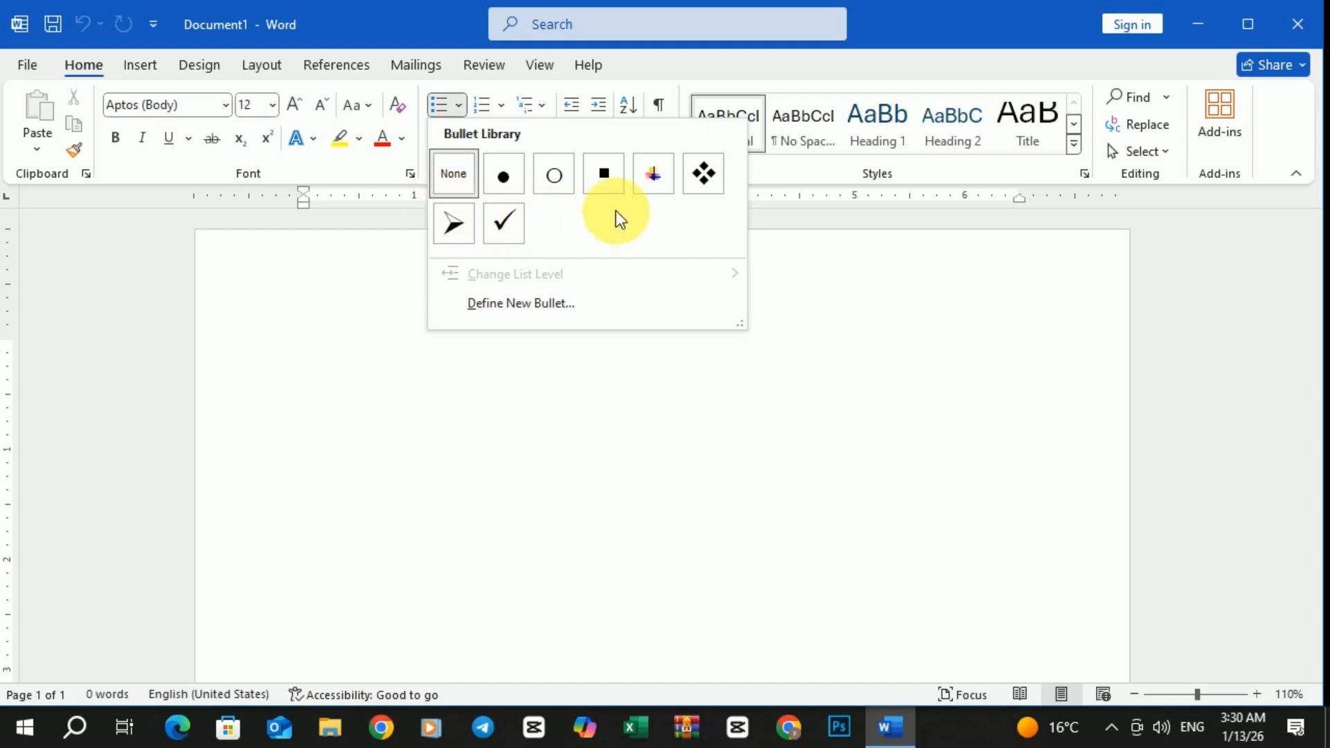
Step: Start defining a new bullet and browse the characters of the Symbol font for it
{"action": "left_click", "coordinate": [525, 306]}
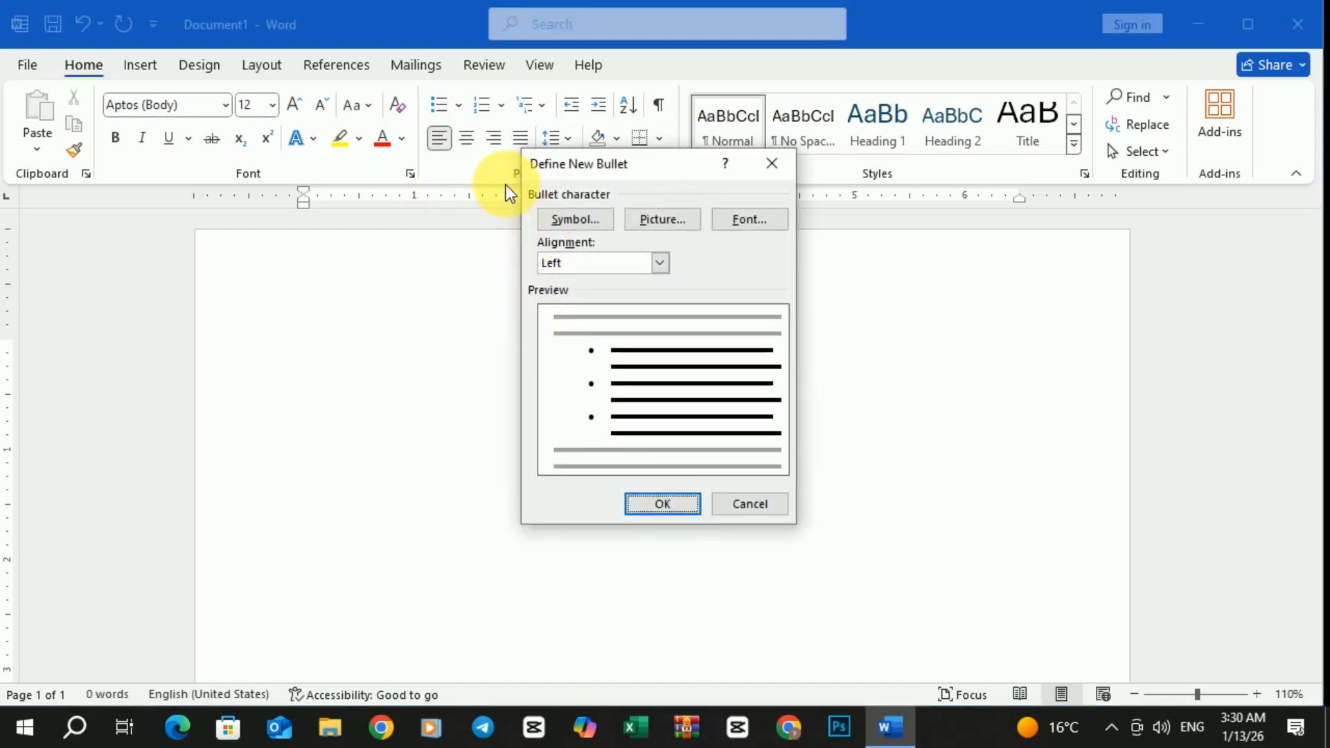
{"action": "left_click", "coordinate": [585, 221]}
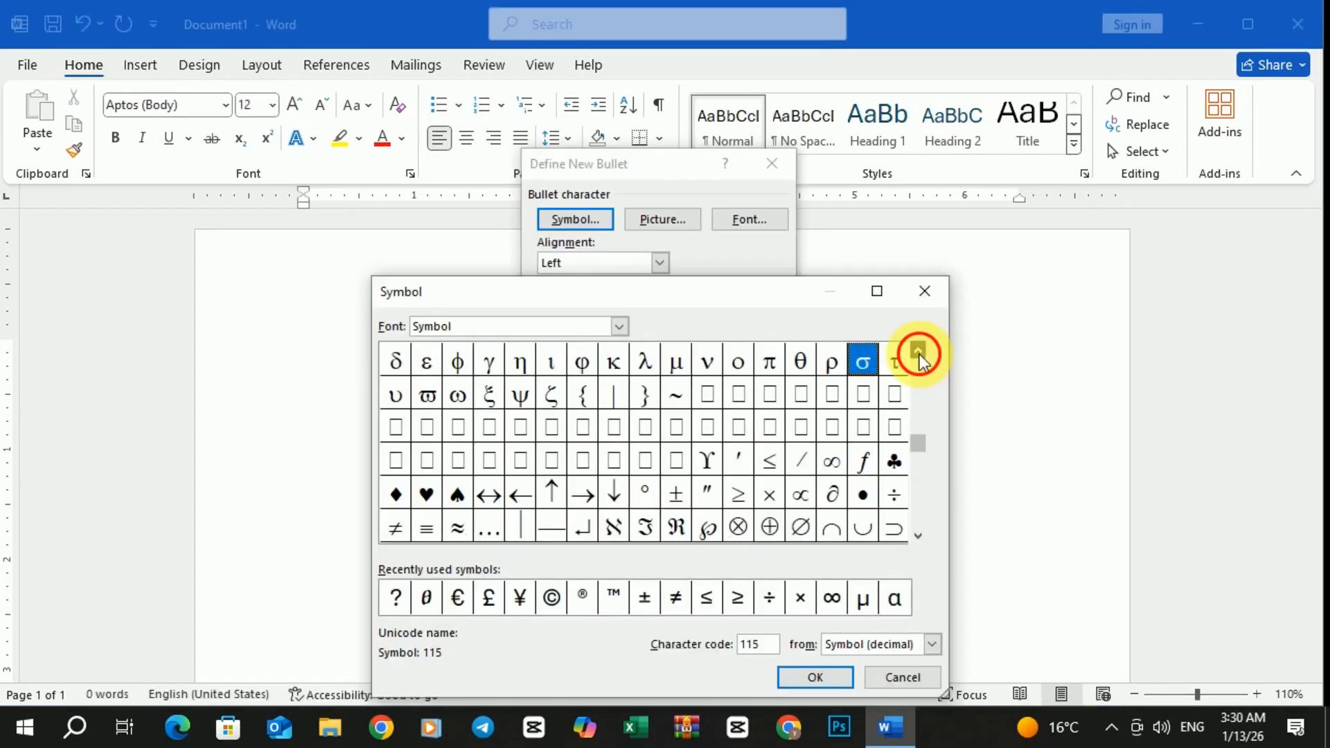
{"action": "left_click", "coordinate": [918, 353]}
{"action": "left_click", "coordinate": [918, 352]}
{"action": "left_click", "coordinate": [918, 353]}
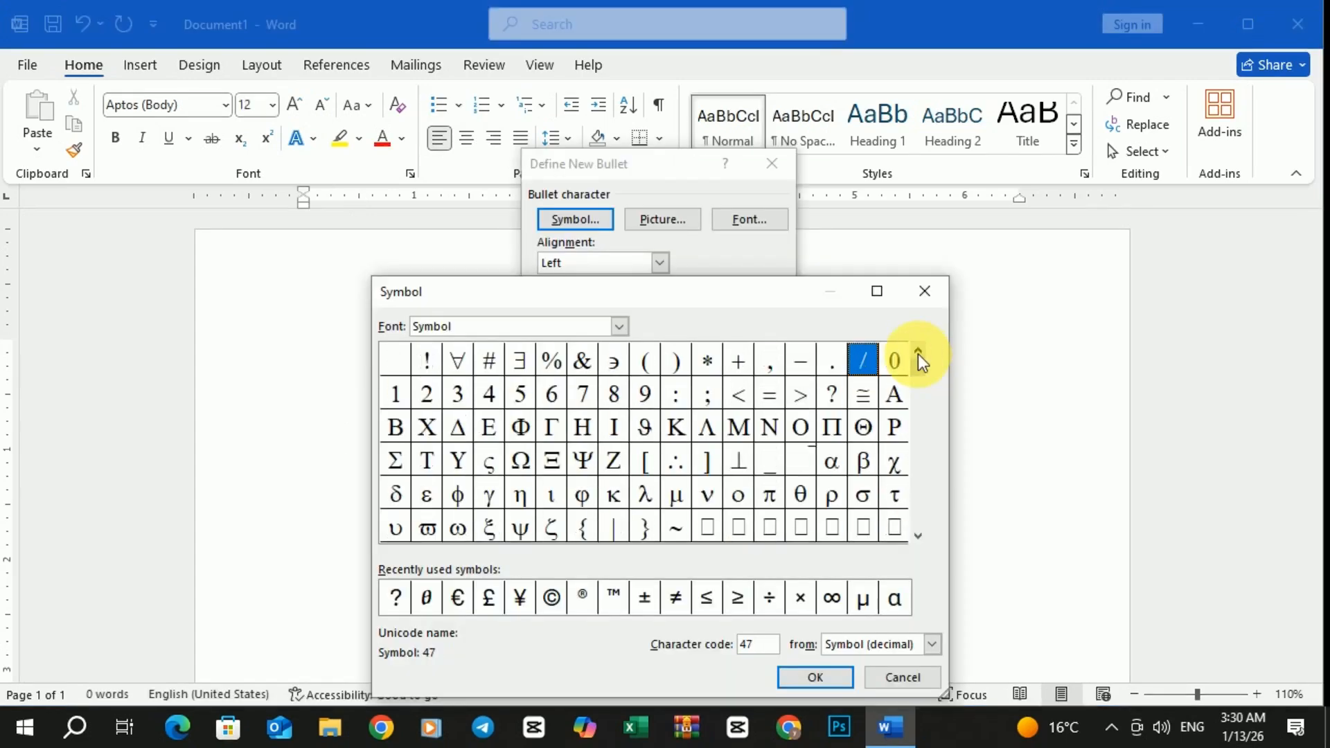
{"action": "left_click", "coordinate": [918, 535]}
{"action": "left_click", "coordinate": [917, 535]}
{"action": "left_click", "coordinate": [918, 534]}
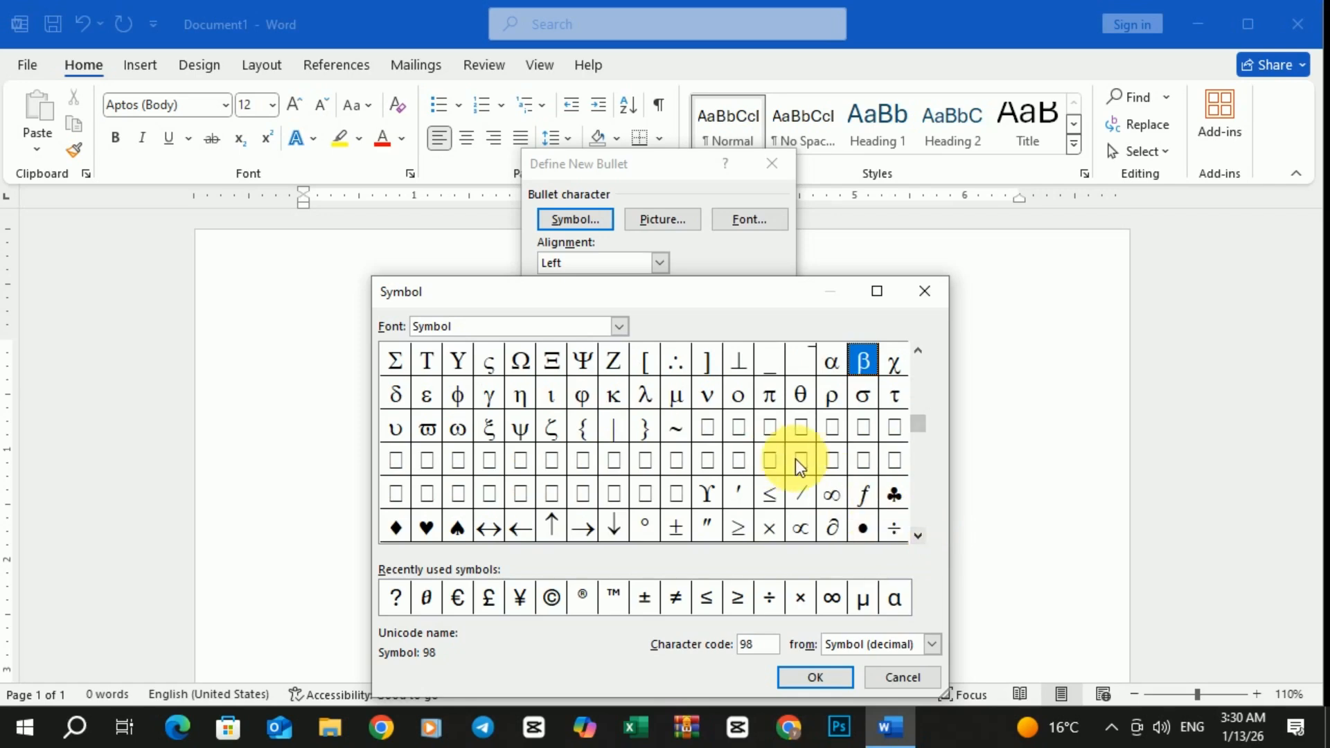
Step: Try the Swis721 LtEx BT and Showcard Gothic fonts for the bullet symbol
{"action": "left_click", "coordinate": [619, 326]}
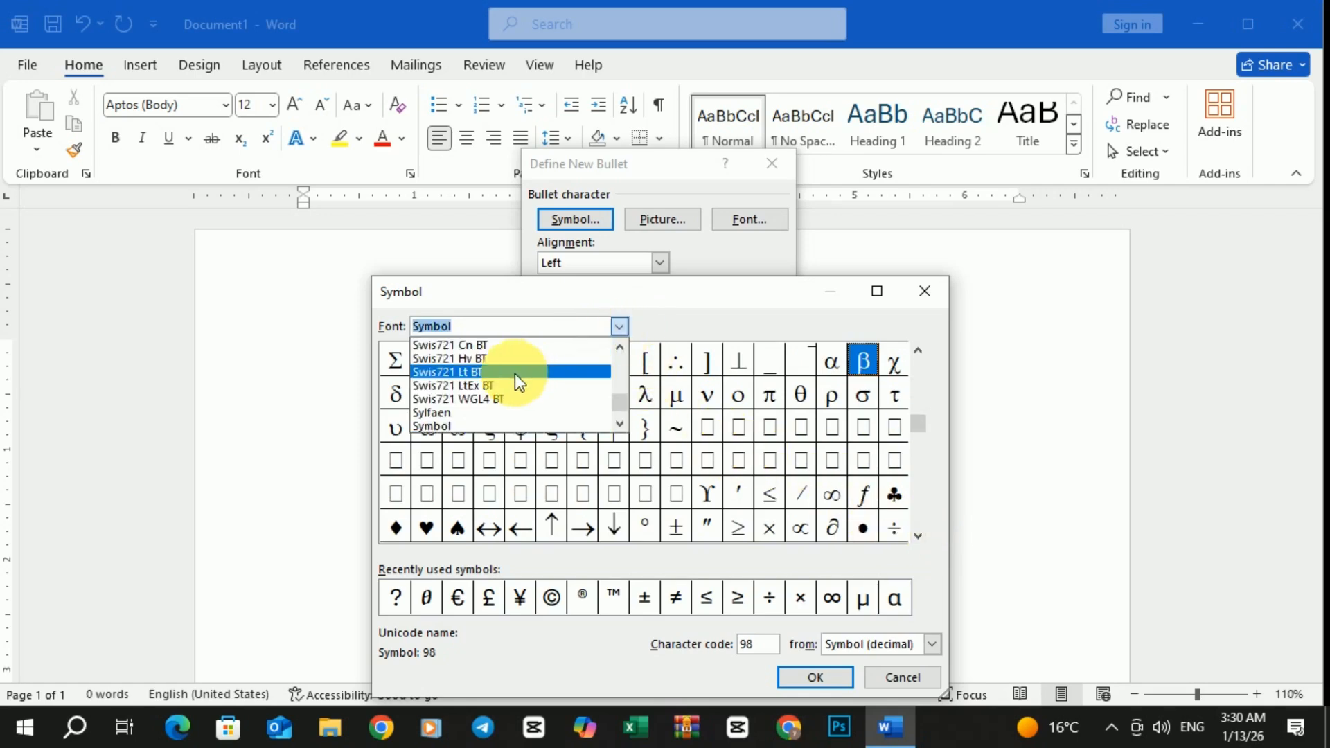
{"action": "left_click", "coordinate": [493, 386]}
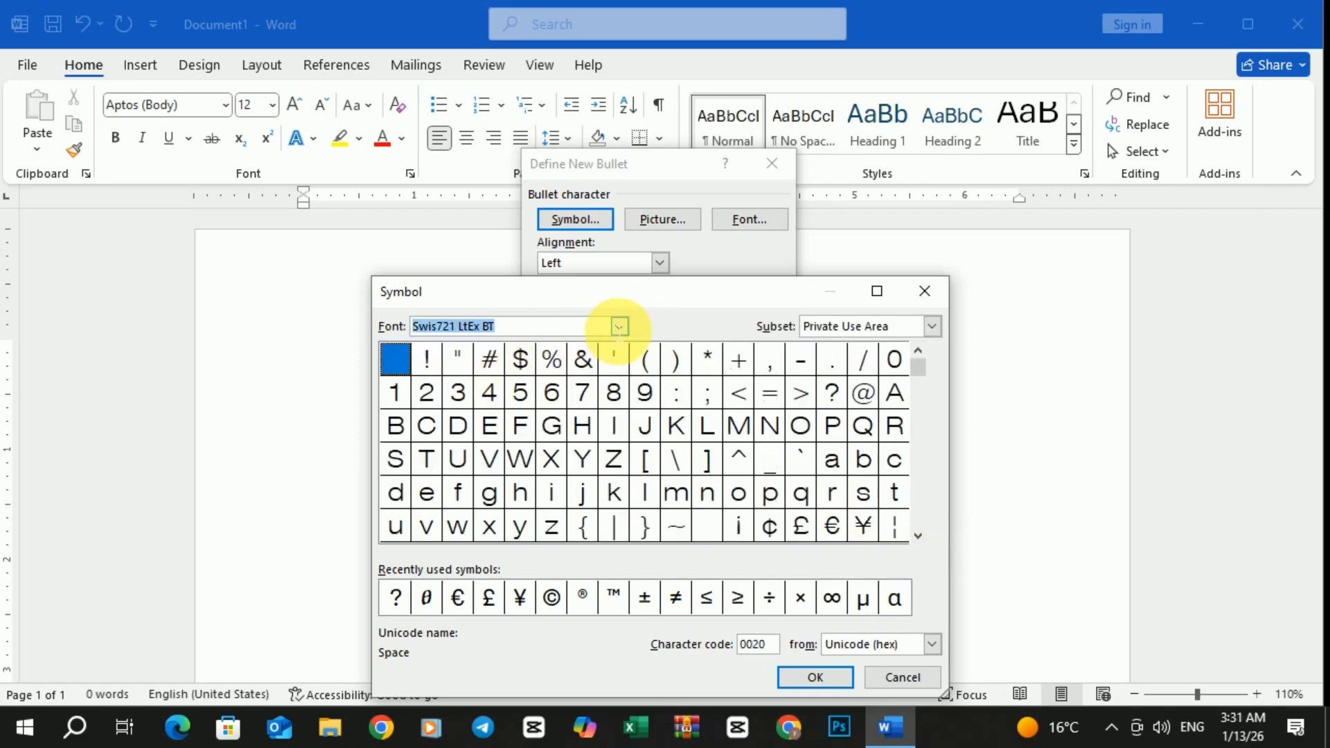
{"action": "left_click", "coordinate": [614, 327]}
{"action": "scroll", "coordinate": [526, 361], "scroll_direction": "up", "scroll_amount": 5}
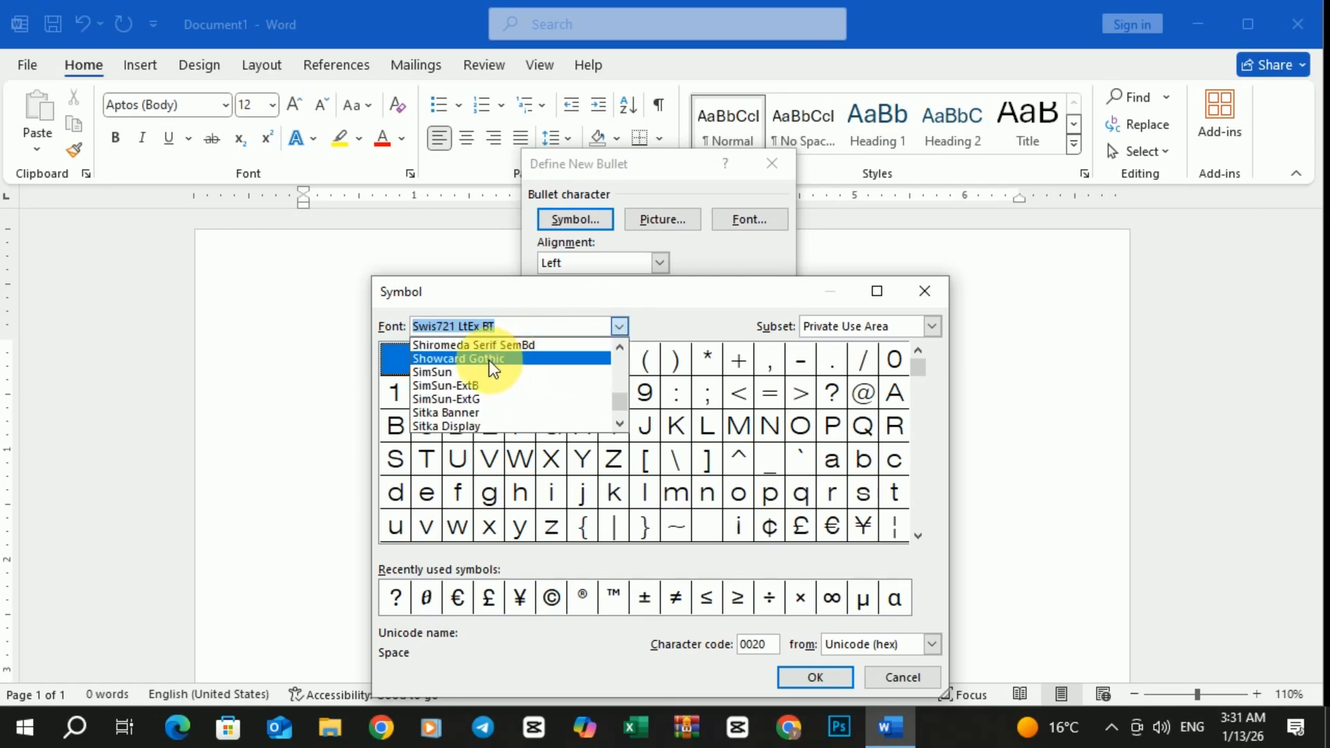
{"action": "left_click", "coordinate": [489, 359]}
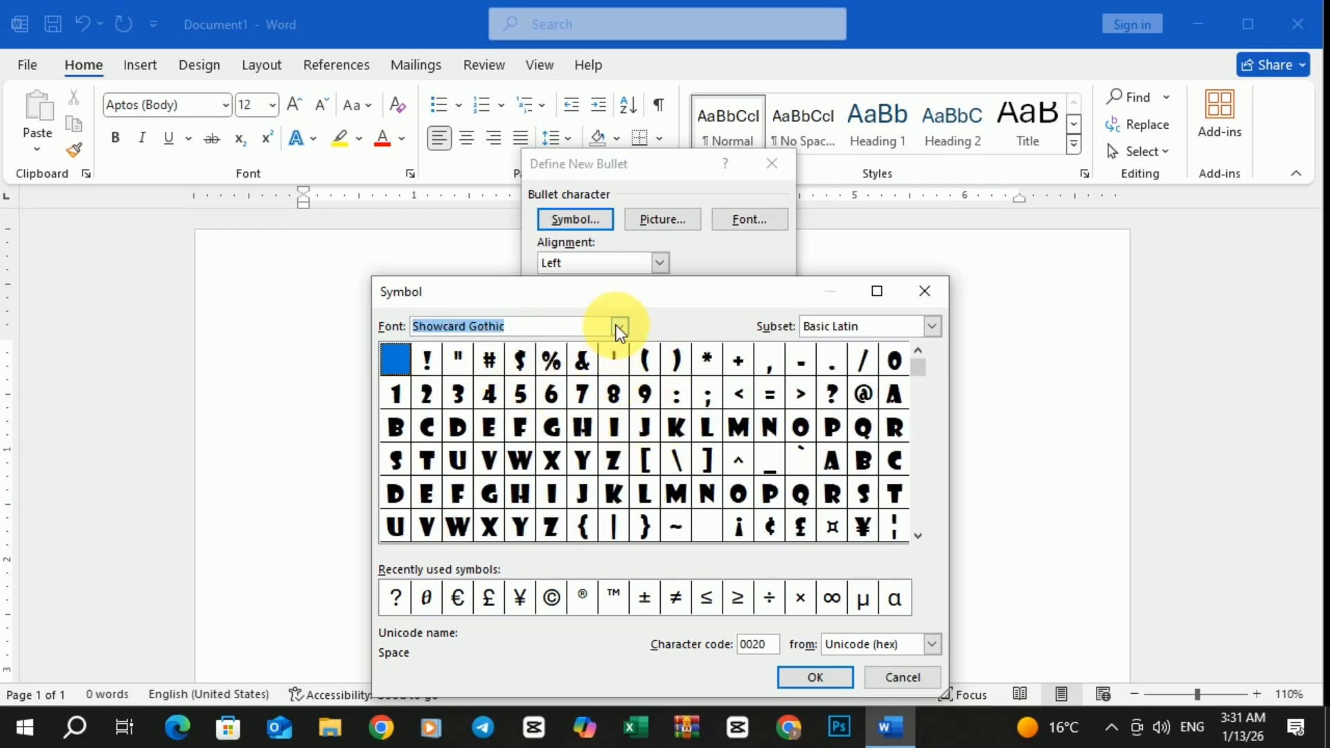
Step: Define the bullet as the apple character from the Rockwell Condensed font and apply it to the empty paragraph
{"action": "left_click", "coordinate": [617, 325]}
{"action": "scroll", "coordinate": [510, 366], "scroll_direction": "up", "scroll_amount": 4}
{"action": "left_click", "coordinate": [471, 352]}
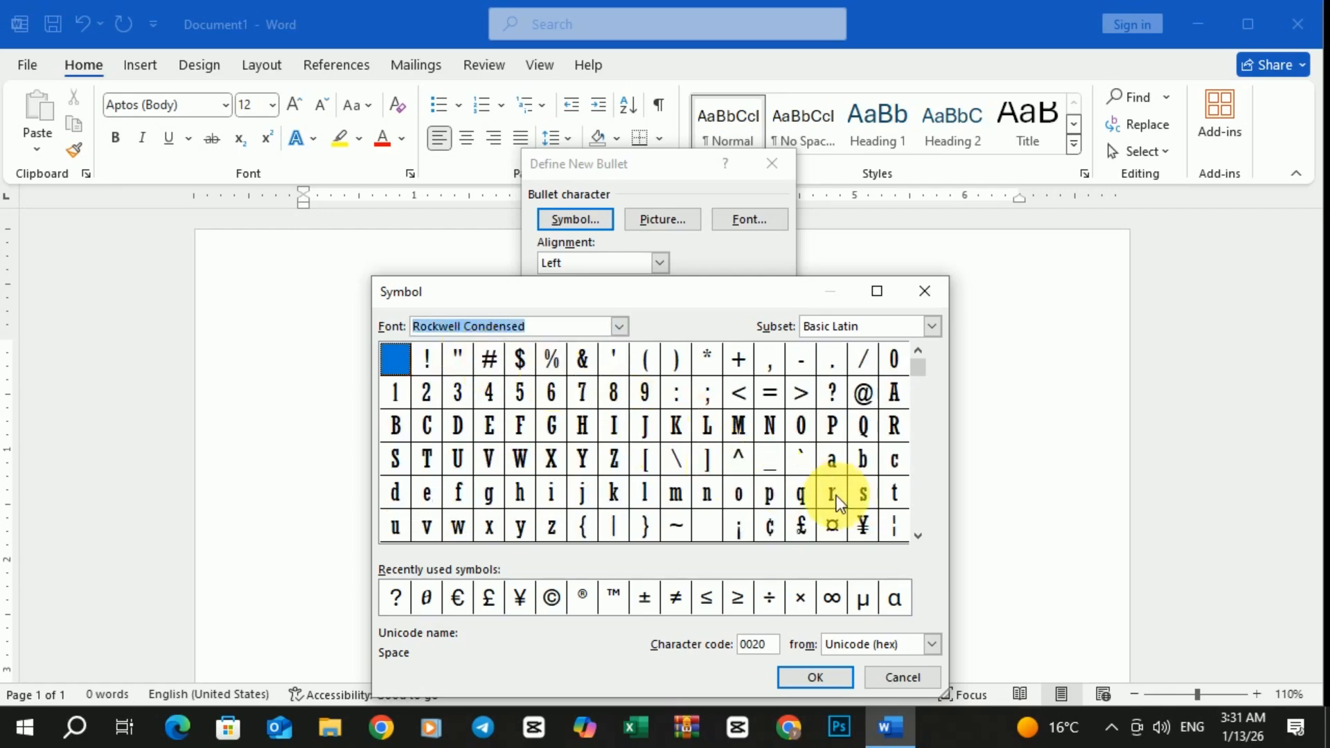
{"action": "left_click_drag", "start_coordinate": [917, 534], "coordinate": [918, 536]}
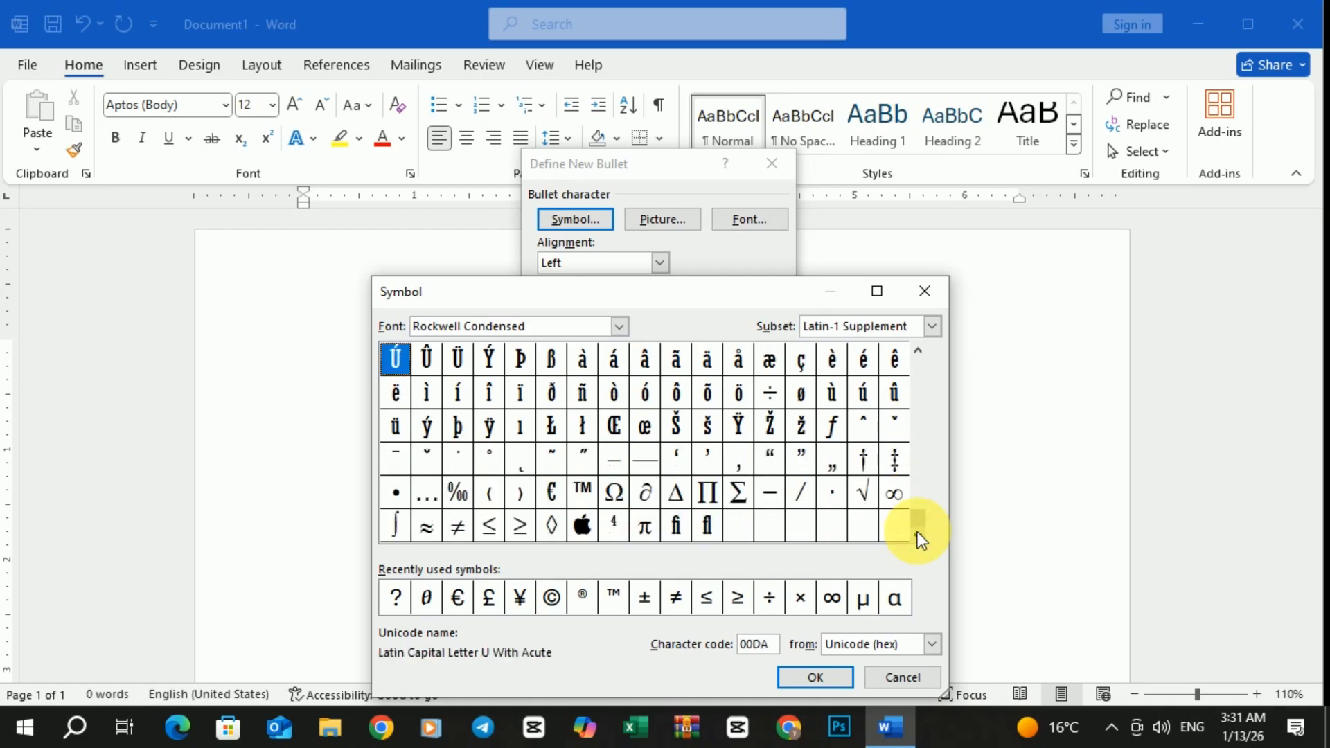
{"action": "left_click", "coordinate": [583, 526]}
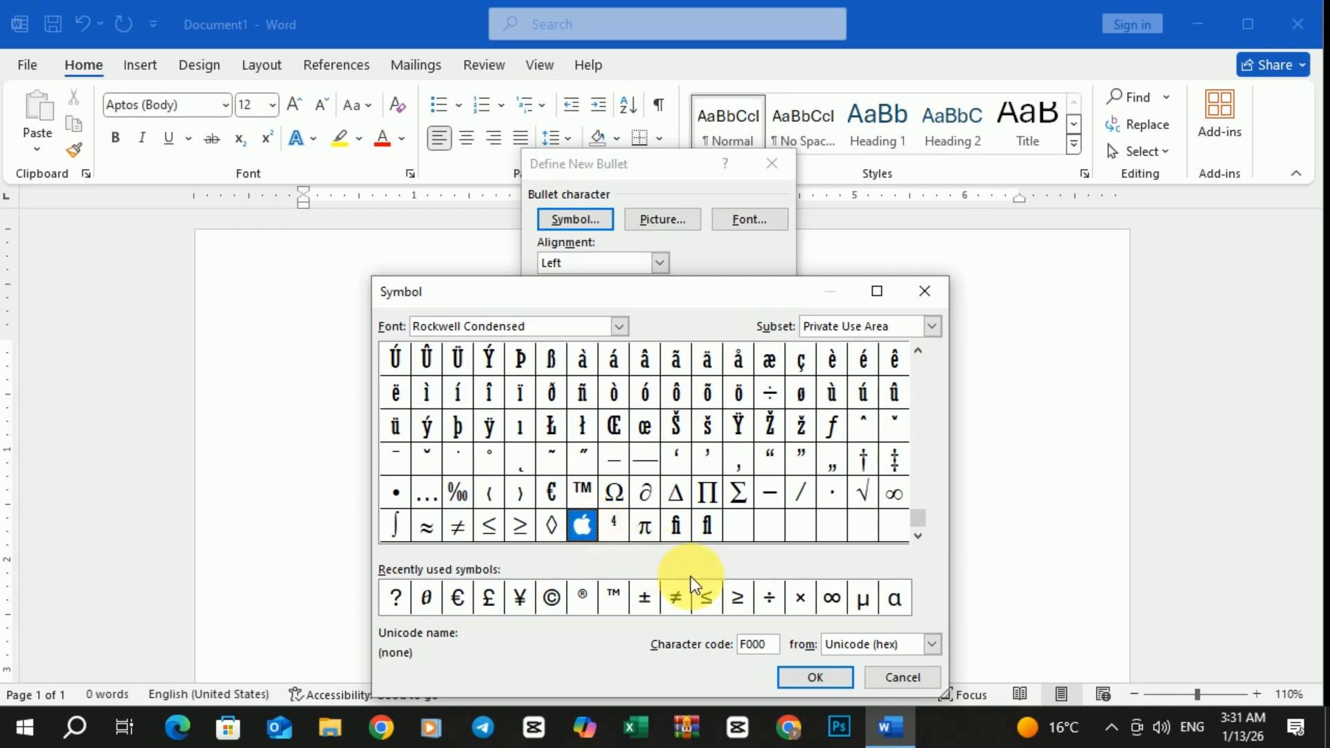
{"action": "left_click", "coordinate": [809, 675]}
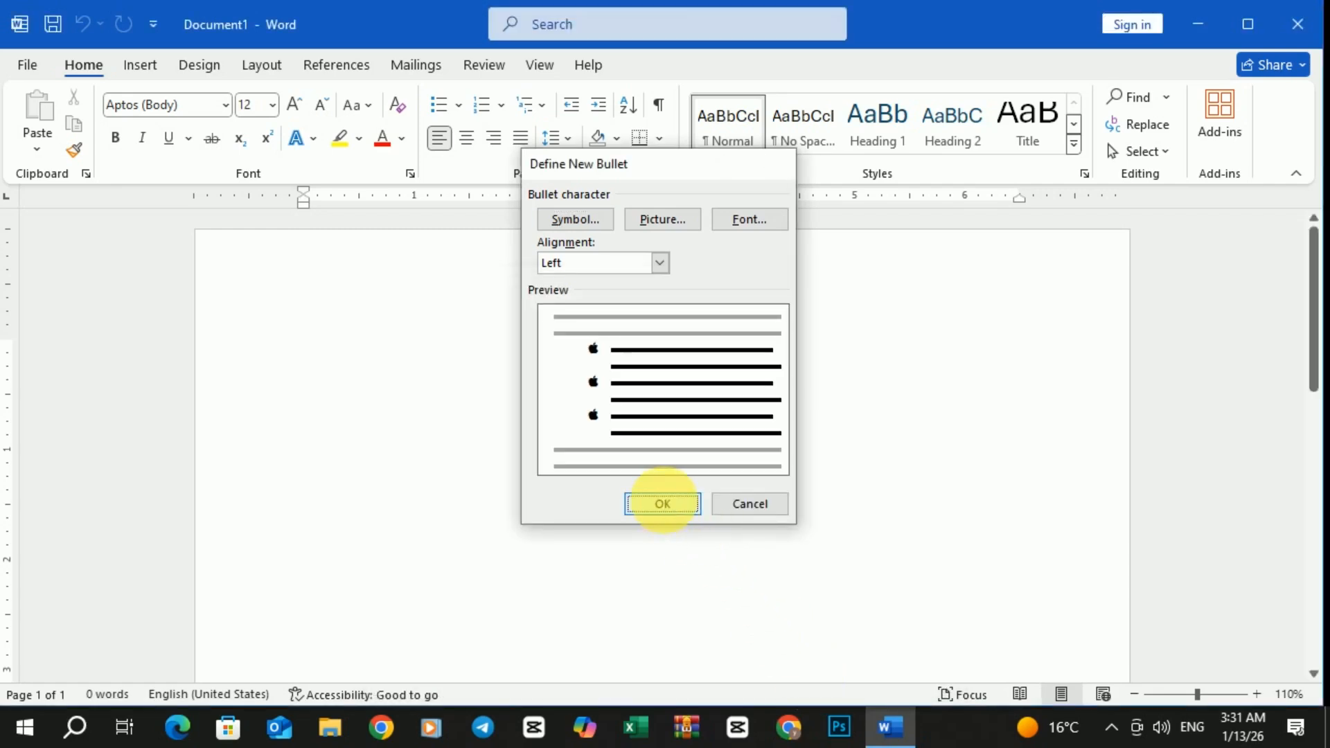
{"action": "left_click", "coordinate": [663, 504]}
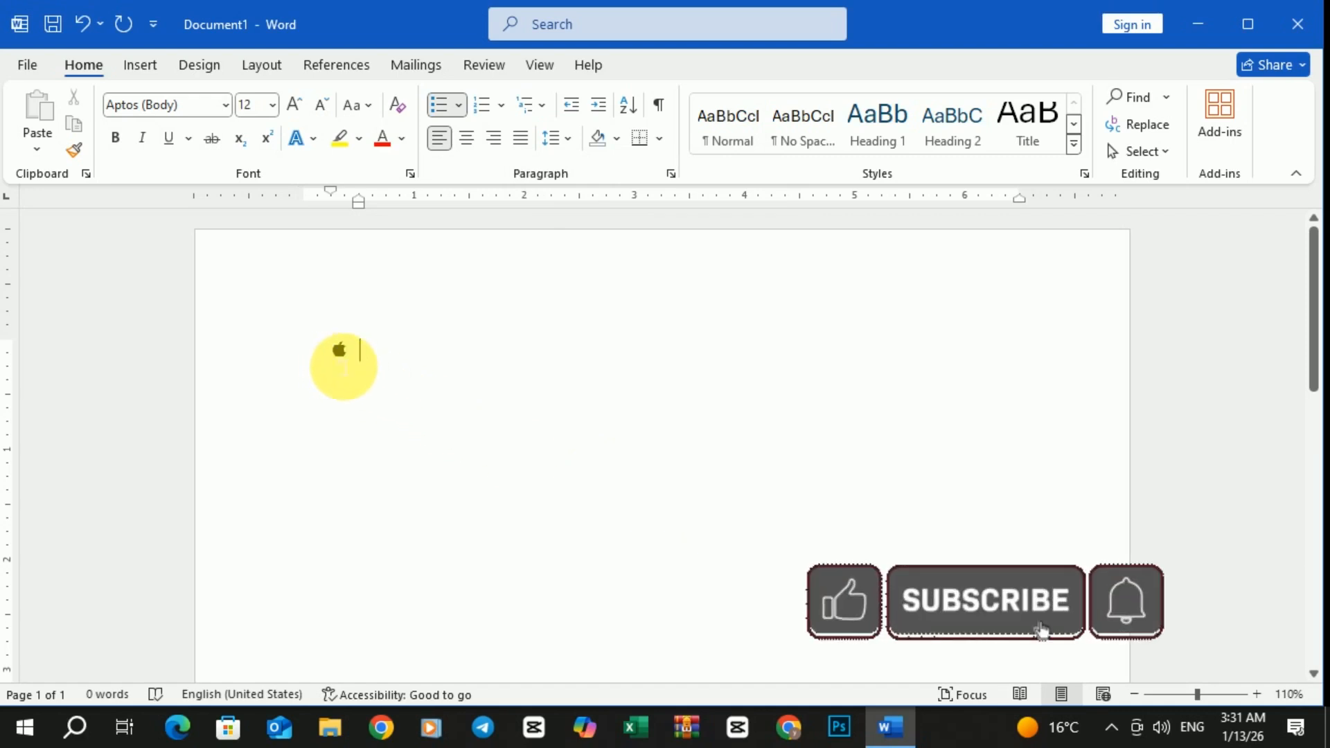
Step: Enlarge the apple bullet to font size 26
{"action": "left_click", "coordinate": [339, 352]}
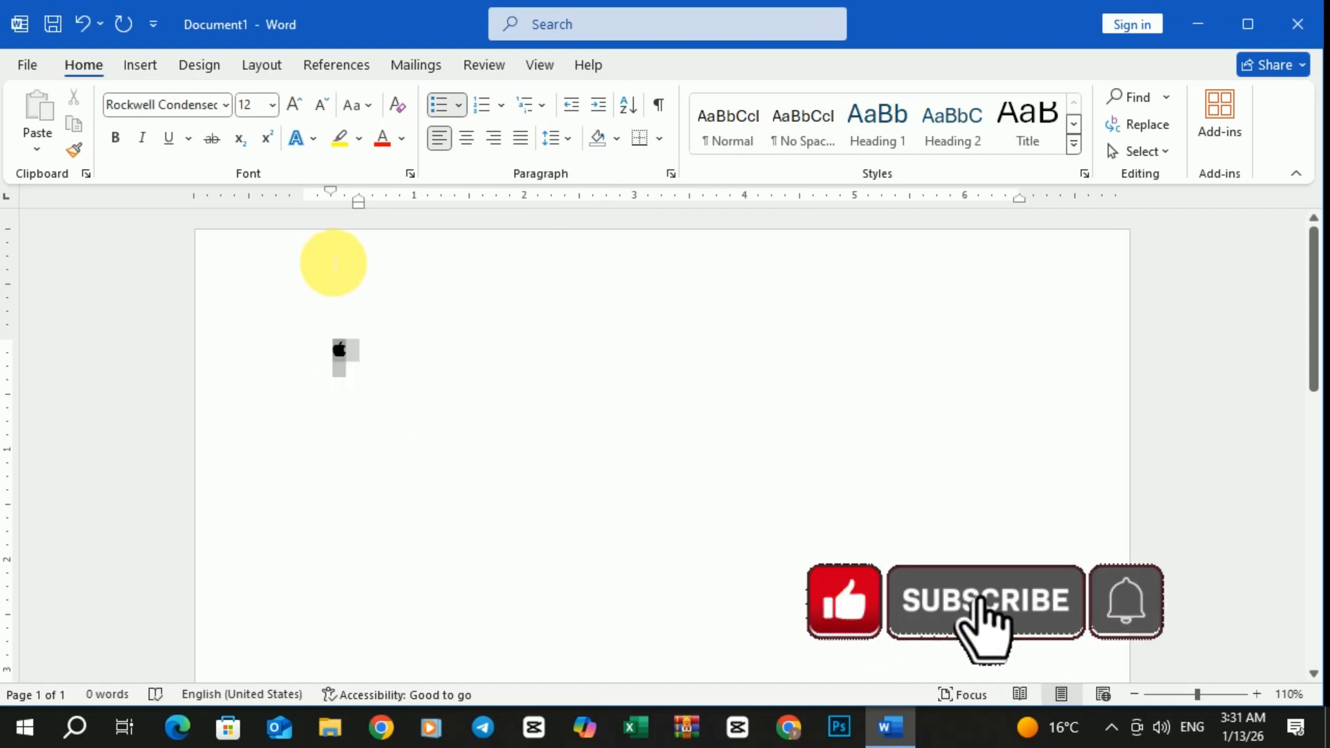
{"action": "left_click", "coordinate": [294, 105]}
{"action": "left_click", "coordinate": [293, 105]}
{"action": "left_click", "coordinate": [294, 104]}
{"action": "left_click", "coordinate": [293, 104]}
{"action": "left_click", "coordinate": [294, 105]}
{"action": "left_click", "coordinate": [294, 105]}
{"action": "left_click", "coordinate": [294, 104]}
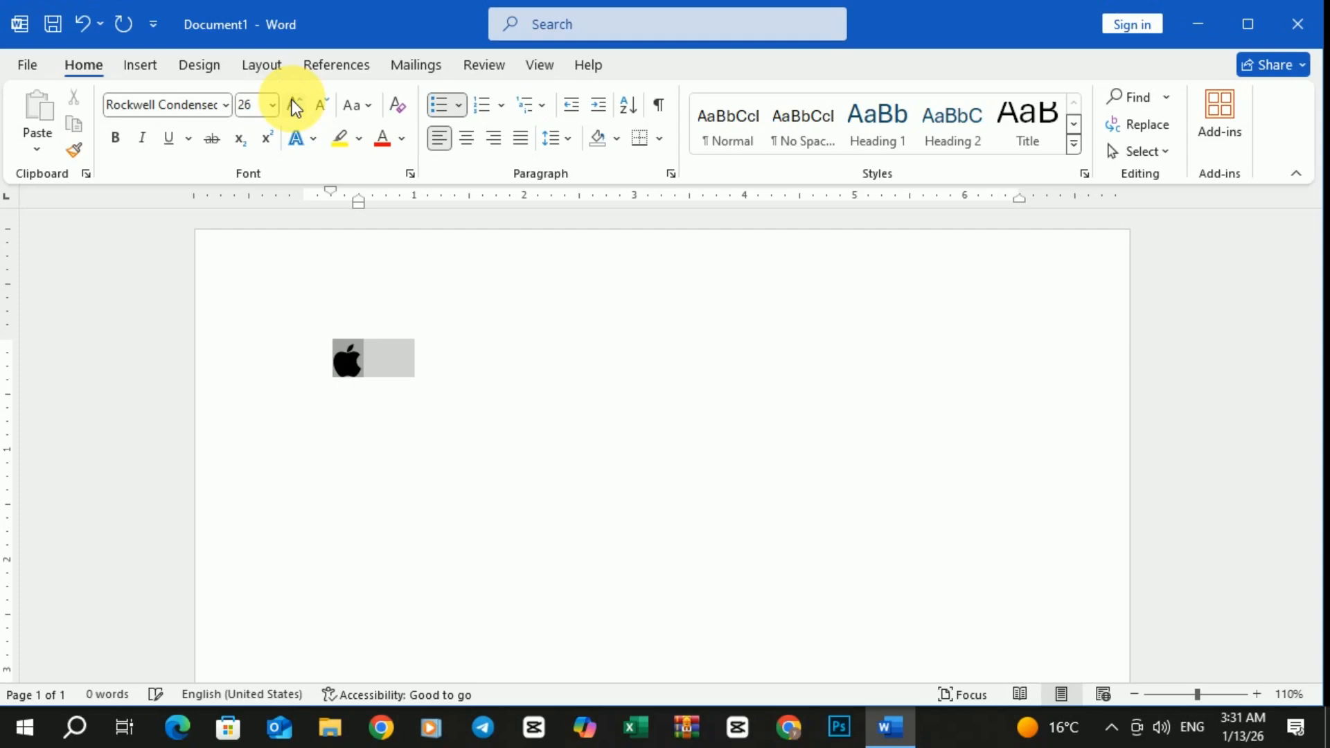
Step: Try the standard red on the apple bullet and settle on the standard purple as its color
{"action": "left_click", "coordinate": [405, 138]}
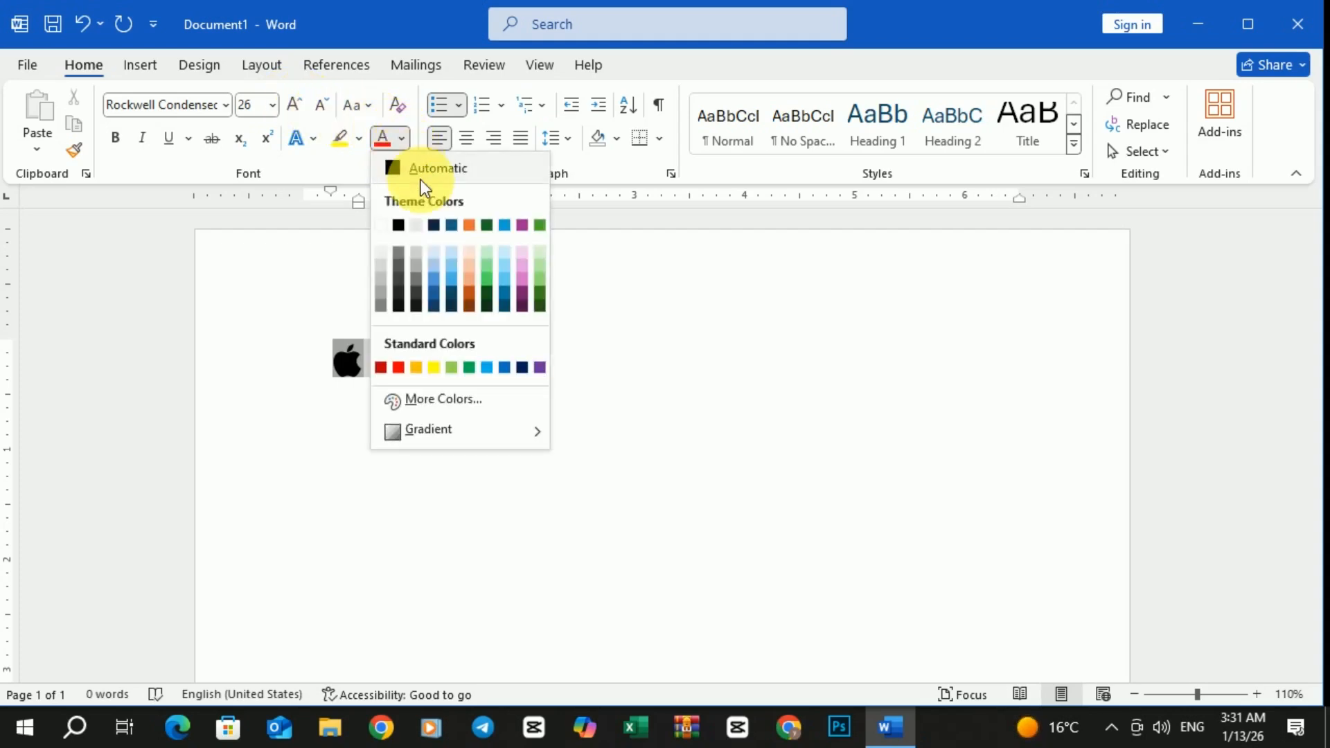
{"action": "left_click", "coordinate": [399, 368]}
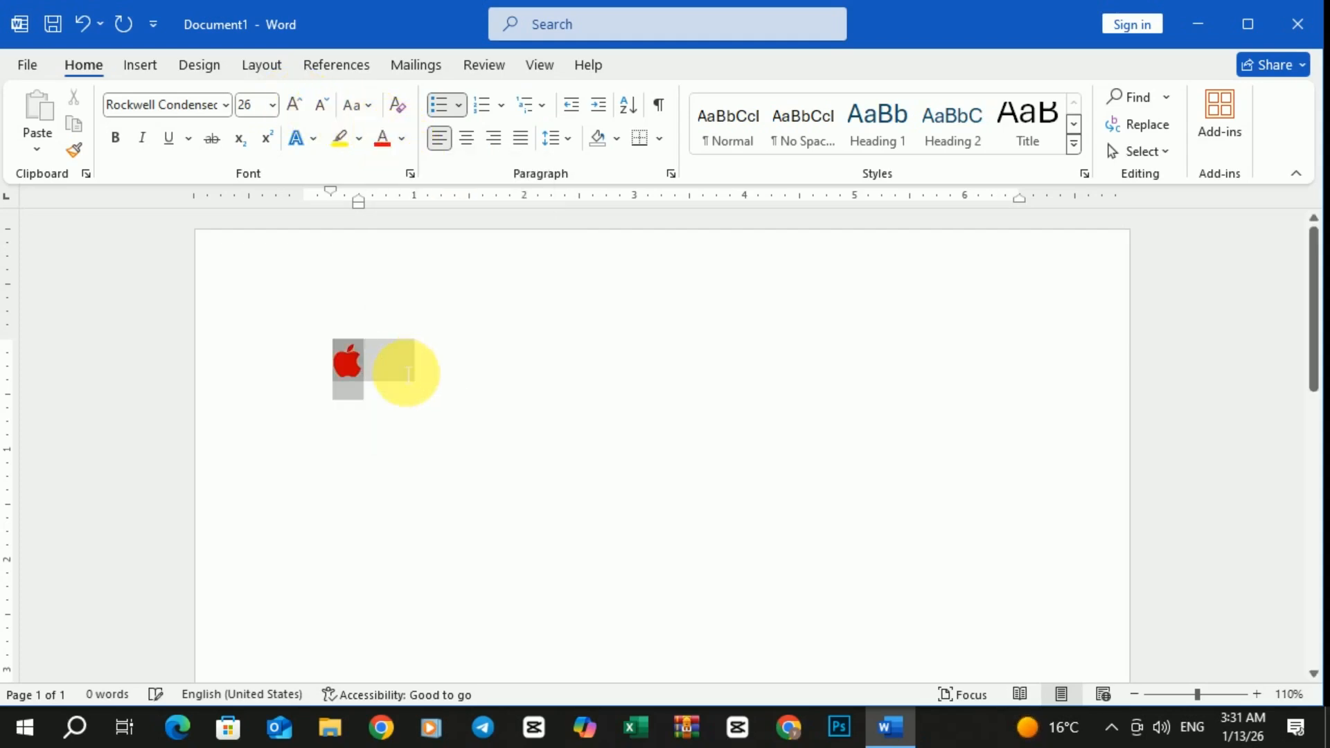
{"action": "left_click", "coordinate": [404, 140]}
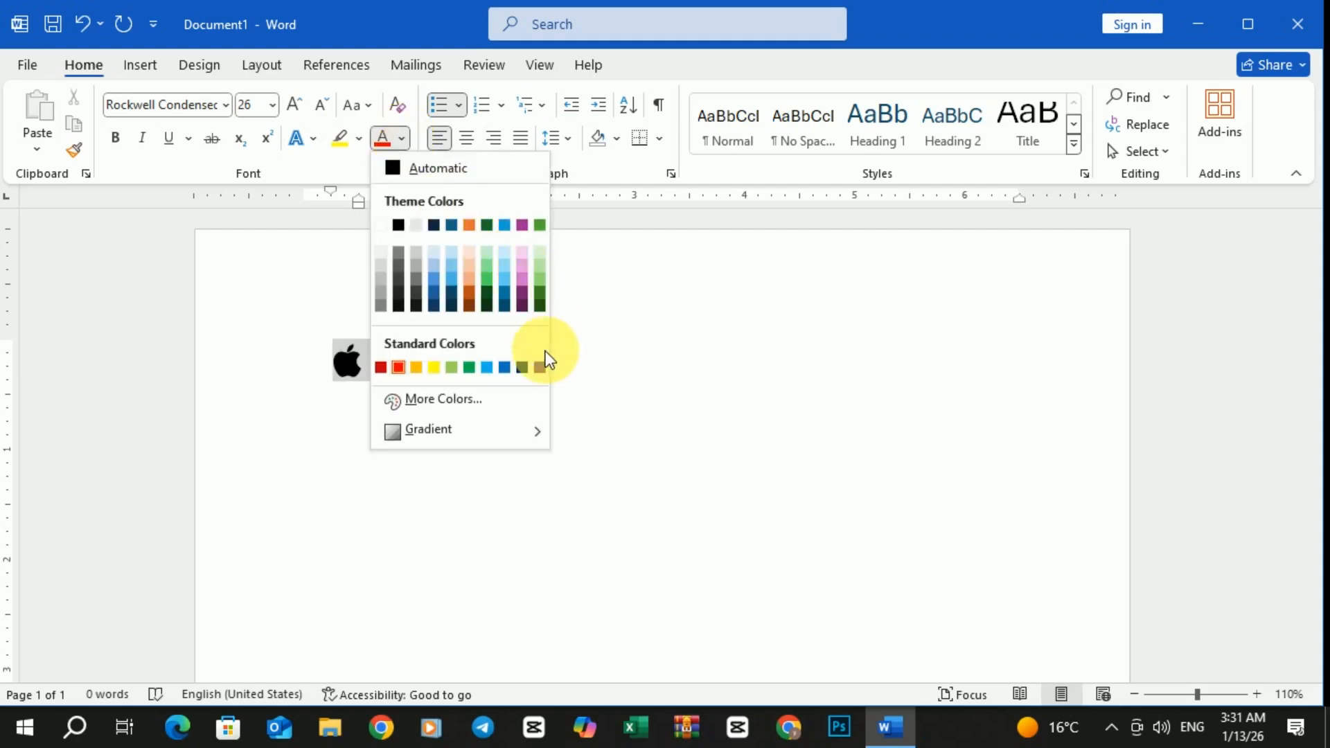
{"action": "left_click", "coordinate": [542, 367]}
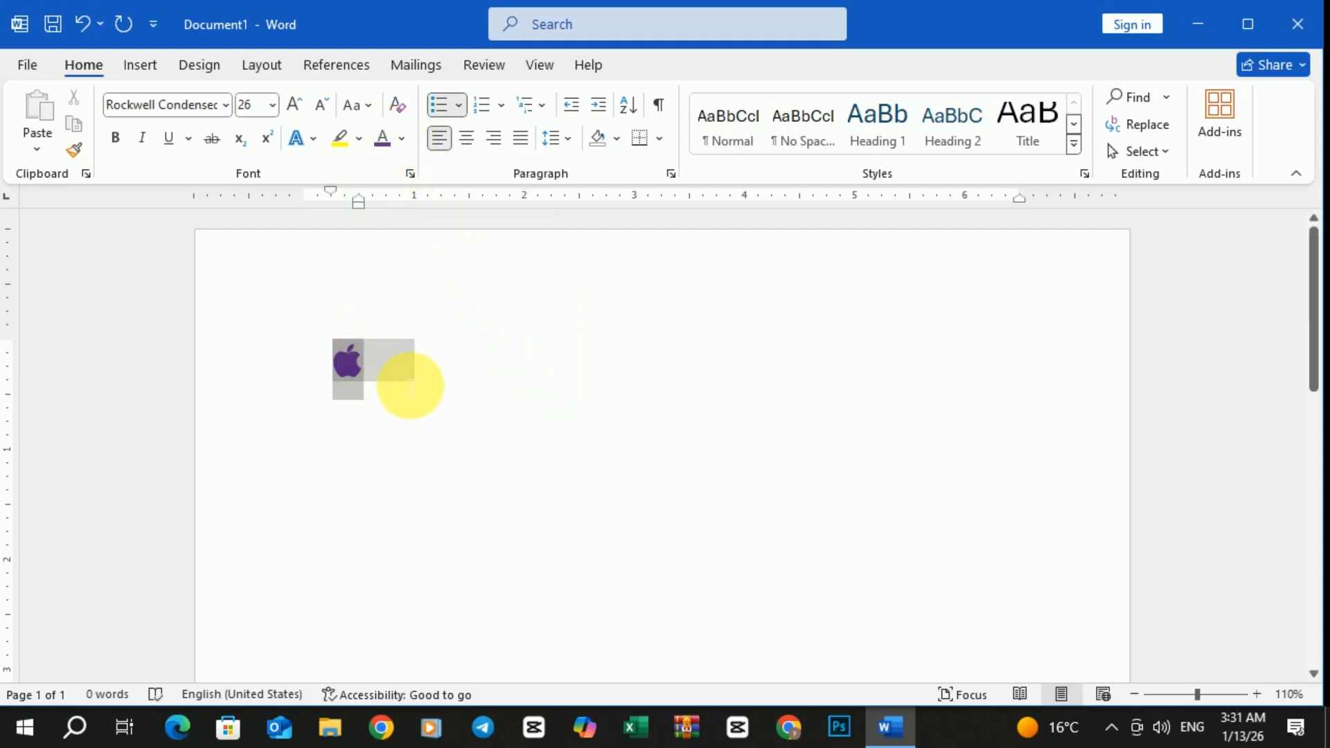
{"action": "left_click", "coordinate": [408, 380]}
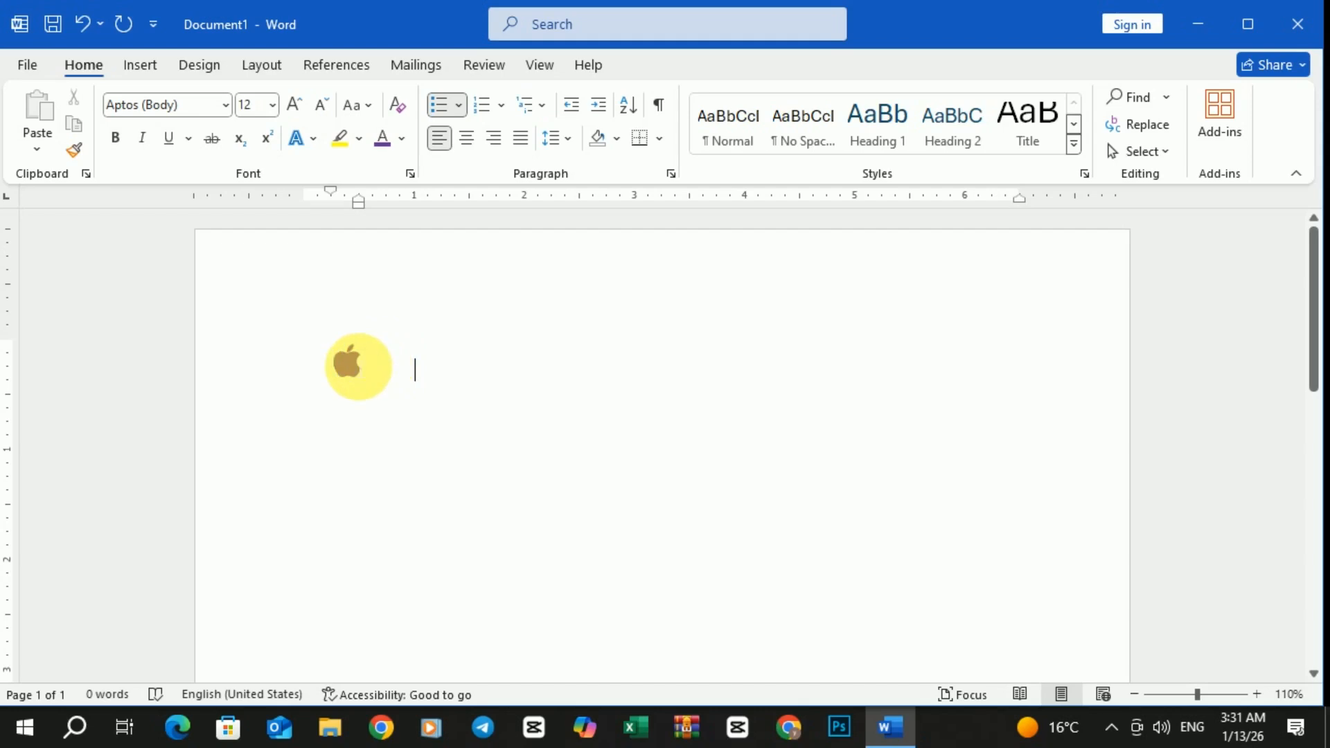
Step: Fill the apple-bulleted list with the items "He", "Is" and "kid"
{"action": "left_click_drag", "start_coordinate": [348, 363], "coordinate": [386, 362]}
{"action": "left_click", "coordinate": [392, 370]}
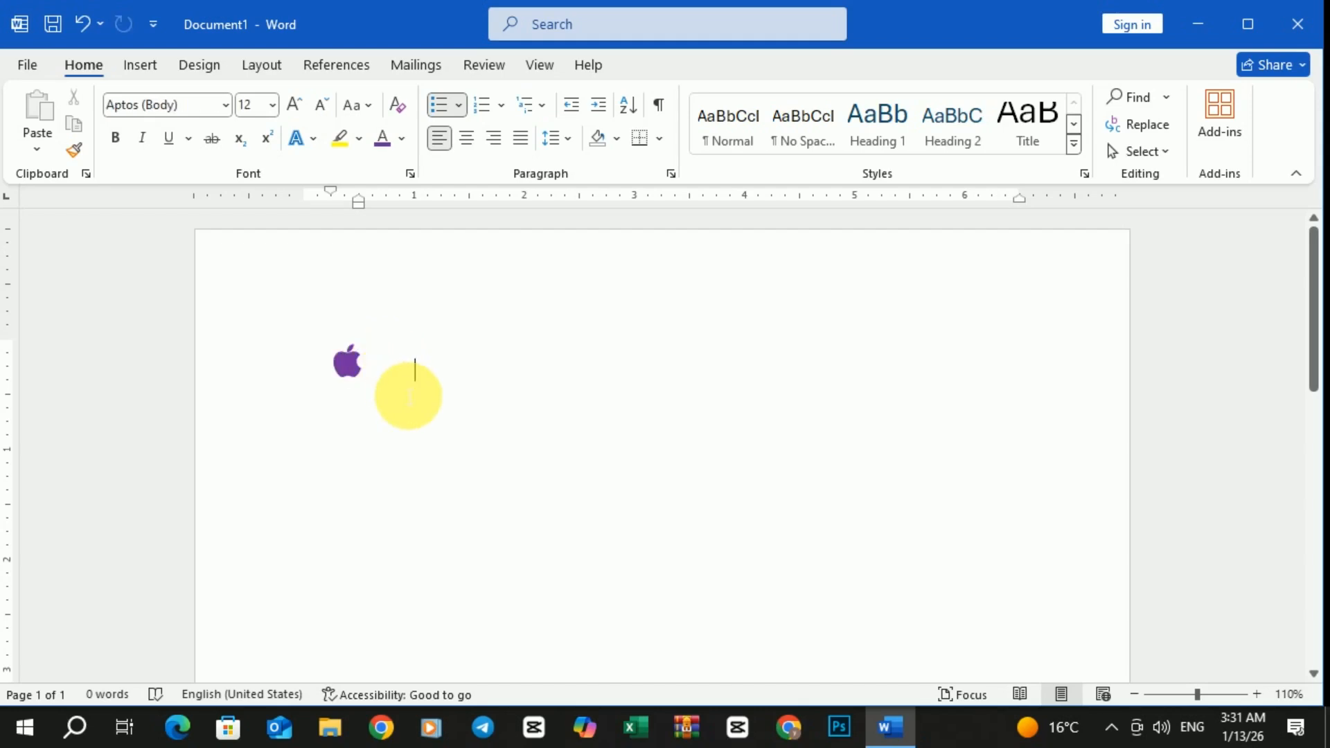
{"action": "double_click", "coordinate": [409, 397]}
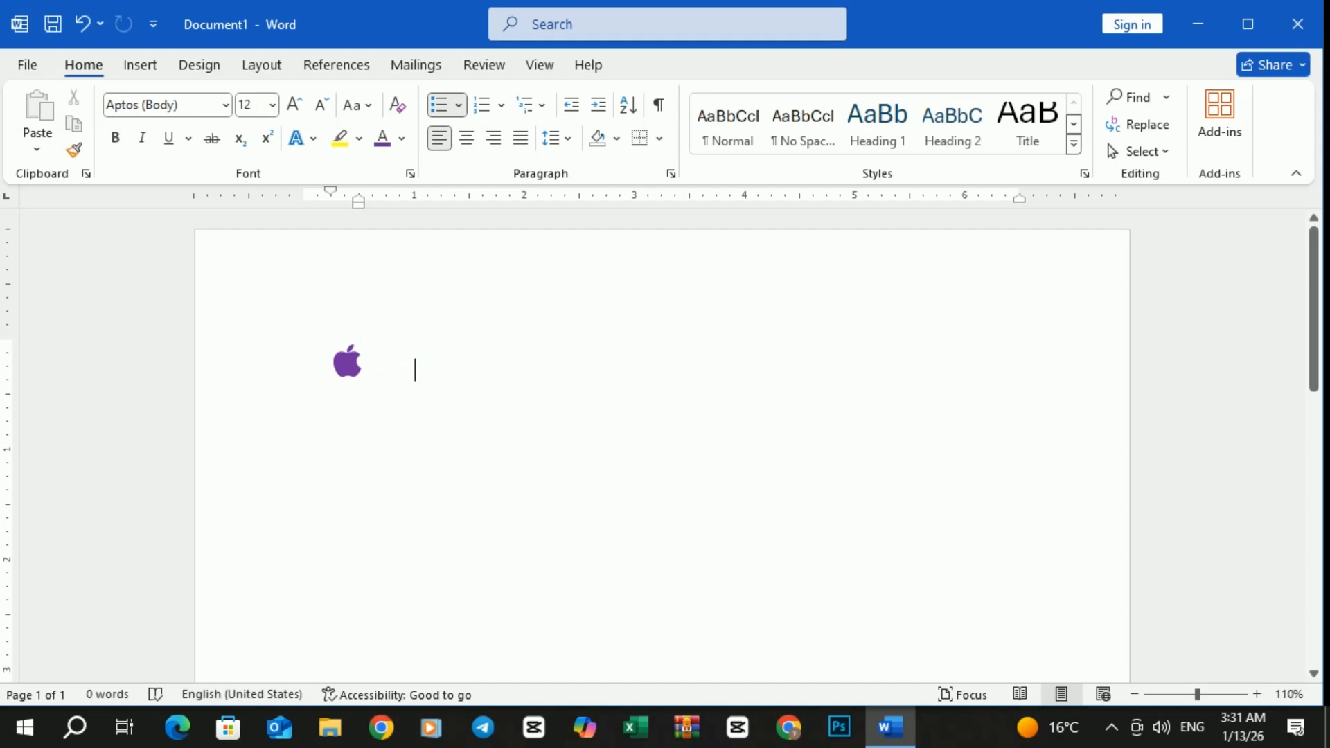
{"action": "type", "text": "he"}
{"action": "key", "text": "Return"}
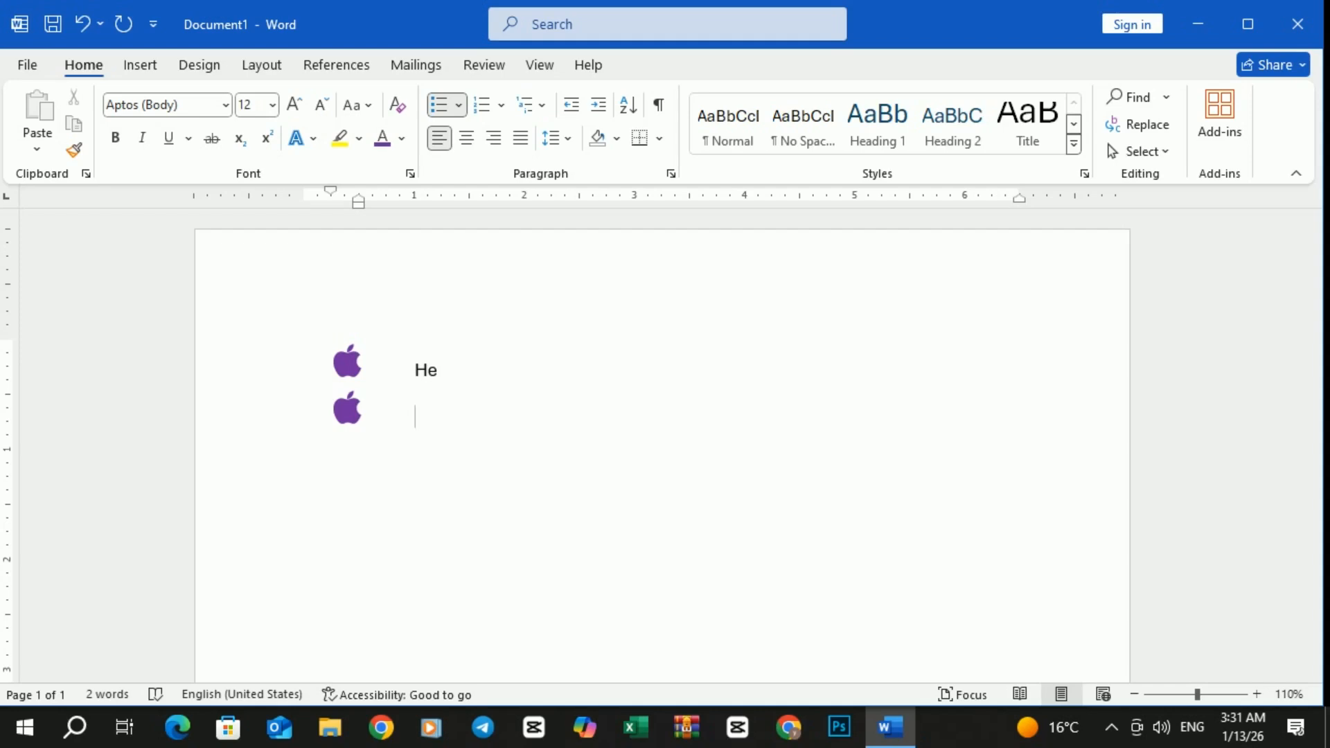
{"action": "type", "text": "is"}
{"action": "key", "text": "Return"}
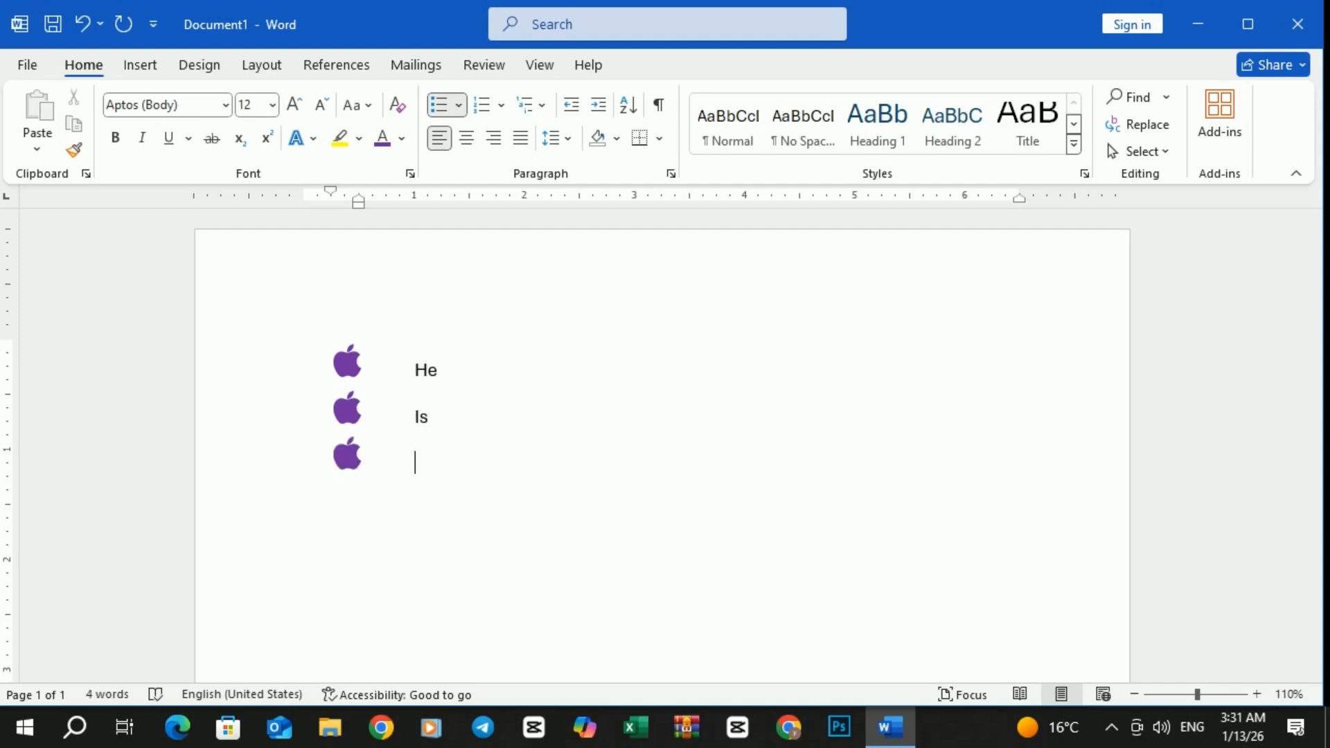
{"action": "type", "text": "kid"}
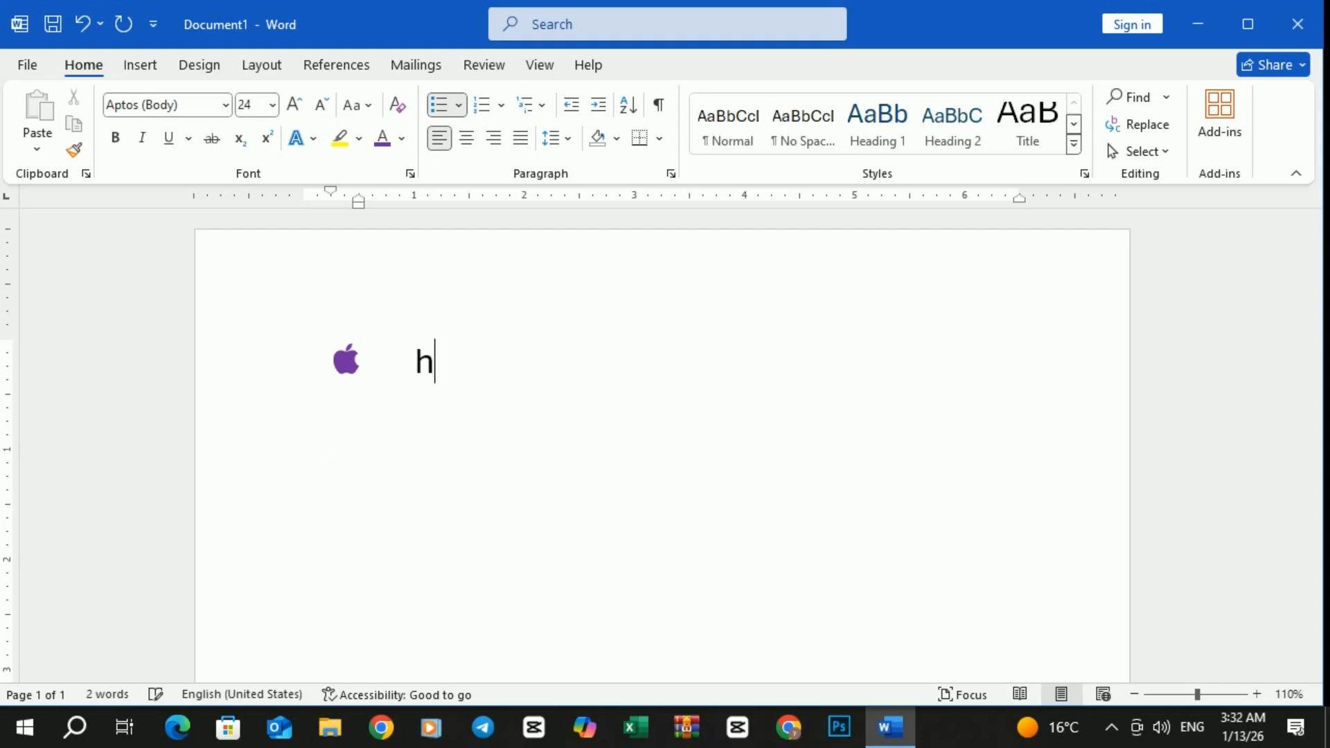
Step: Enter the list items "He", "Is", "A" and "Doctor" on separate apple-bulleted lines in size 24 text
{"action": "type", "text": "i"}
{"action": "key", "text": "BackSpace"}
{"action": "type", "text": "r"}
{"action": "key", "text": "BackSpace"}
{"action": "type", "text": "e"}
{"action": "key", "text": "Return"}
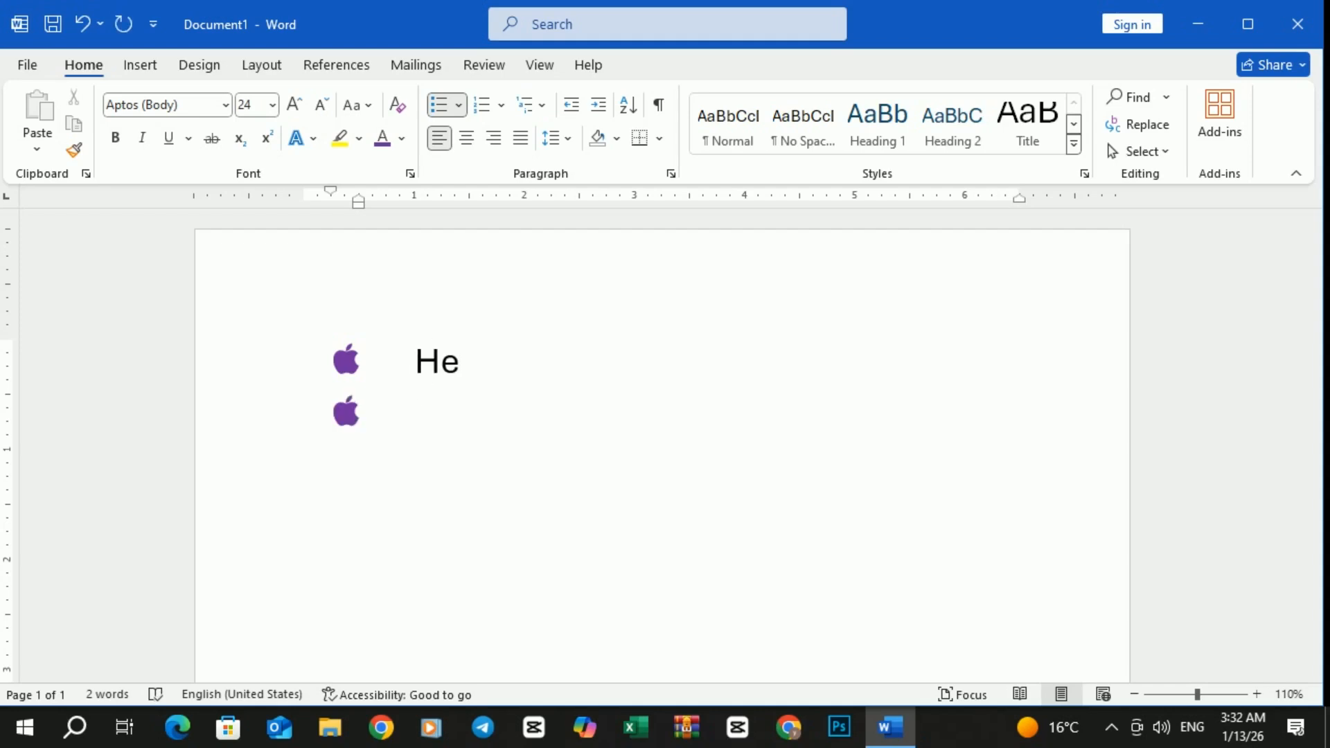
{"action": "type", "text": "is"}
{"action": "key", "text": "Return"}
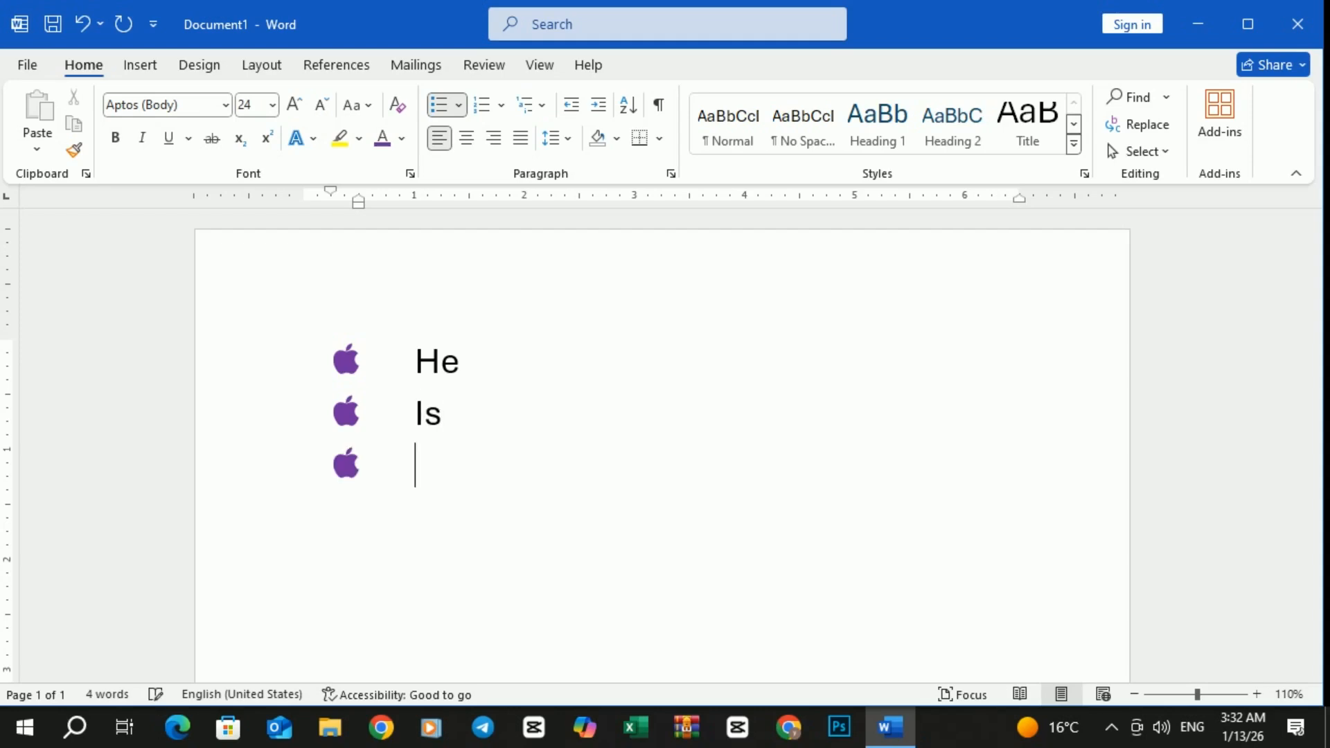
{"action": "type", "text": "a"}
{"action": "key", "text": "Return"}
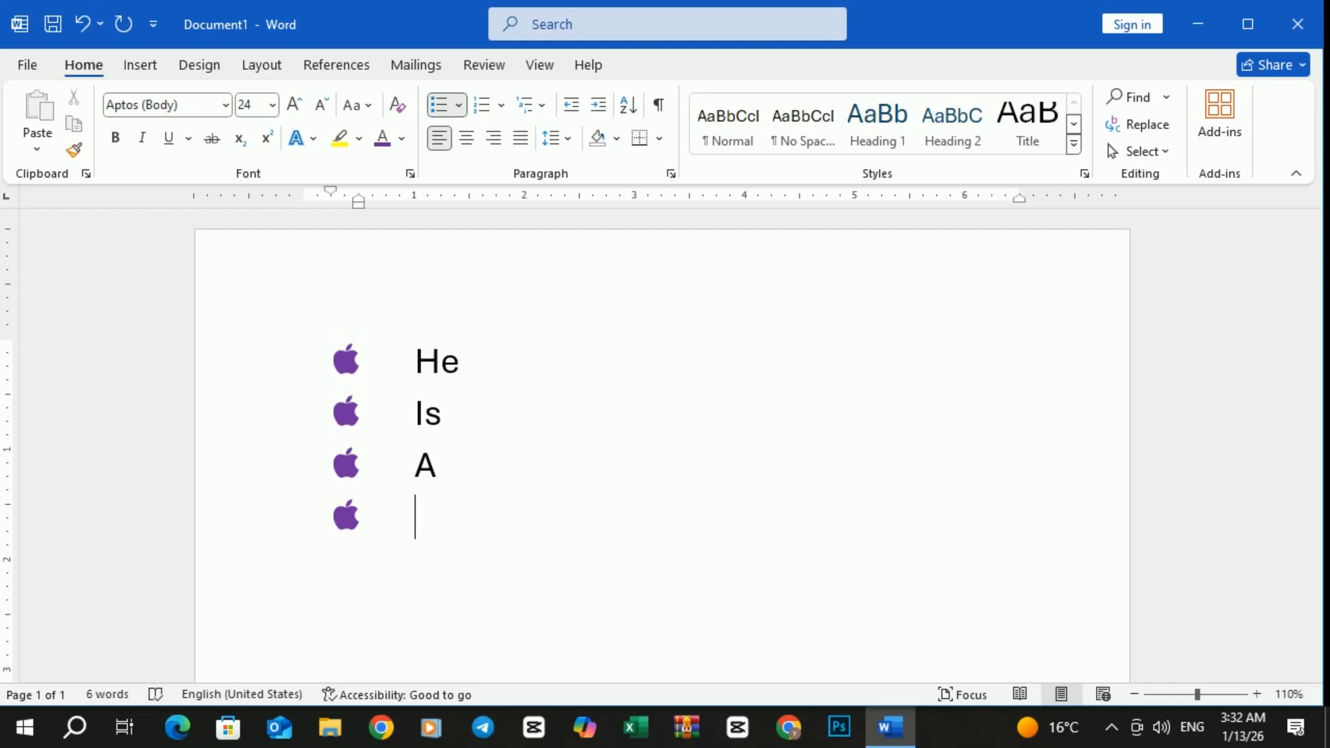
{"action": "type", "text": "doctor"}
{"action": "key", "text": "Return"}
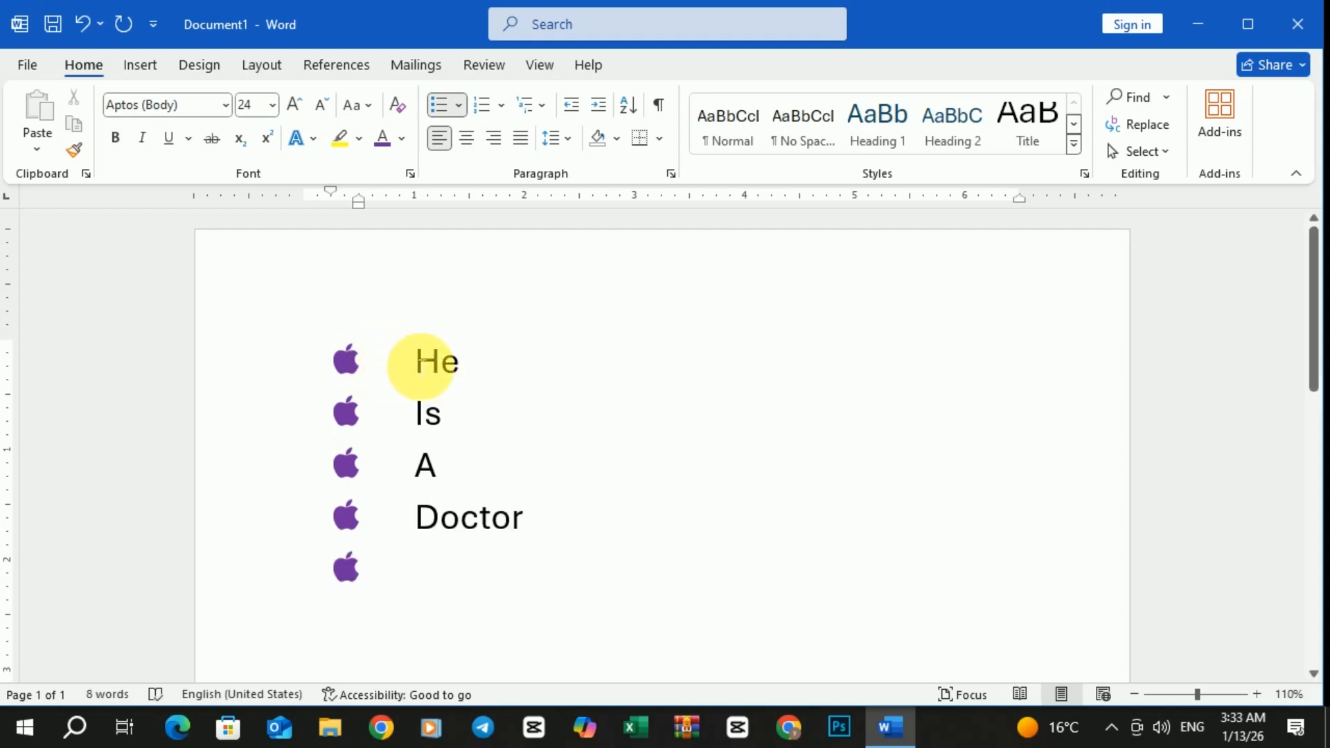
Step: Reduce the left indent of the four text items so the words sit close to their apple bullets
{"action": "left_click_drag", "start_coordinate": [418, 360], "coordinate": [545, 527]}
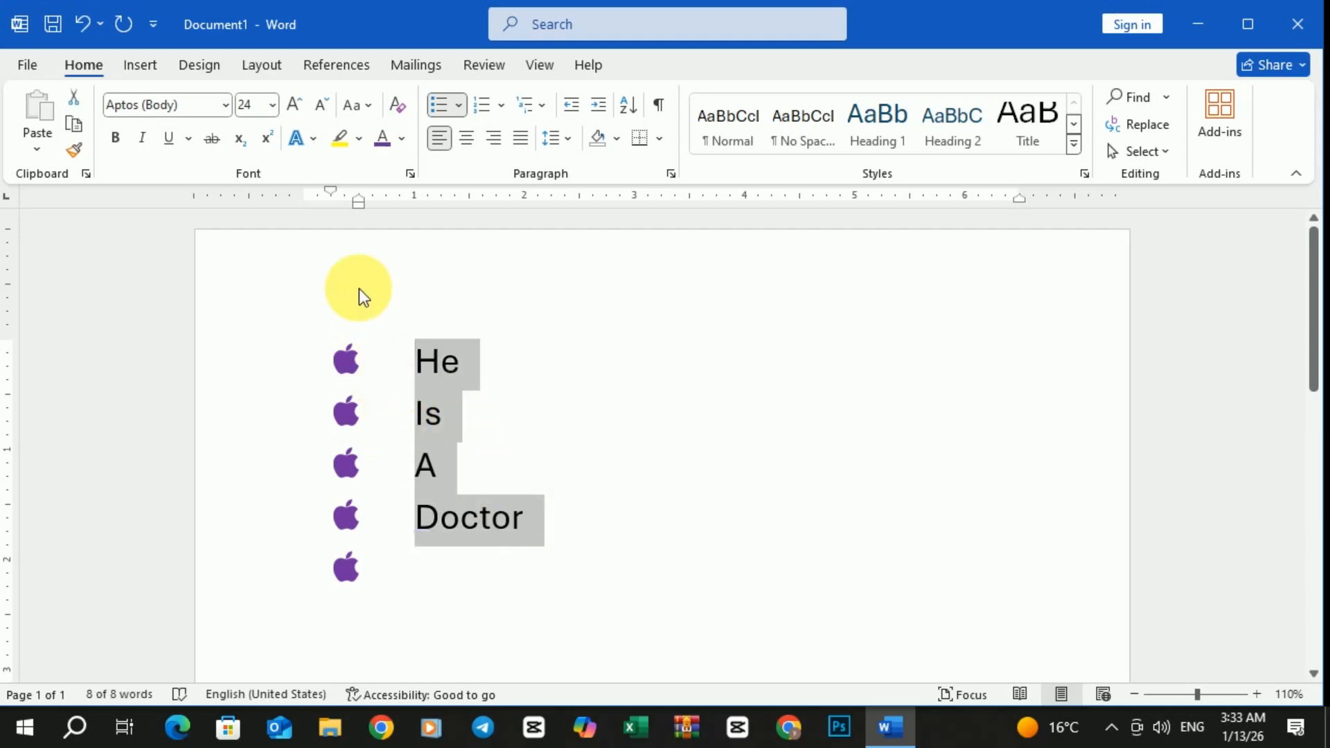
{"action": "mouse_move", "coordinate": [356, 205]}
{"action": "left_mouse_down"}
{"action": "mouse_move", "coordinate": [322, 188]}
{"action": "mouse_move", "coordinate": [348, 203]}
{"action": "left_mouse_up"}
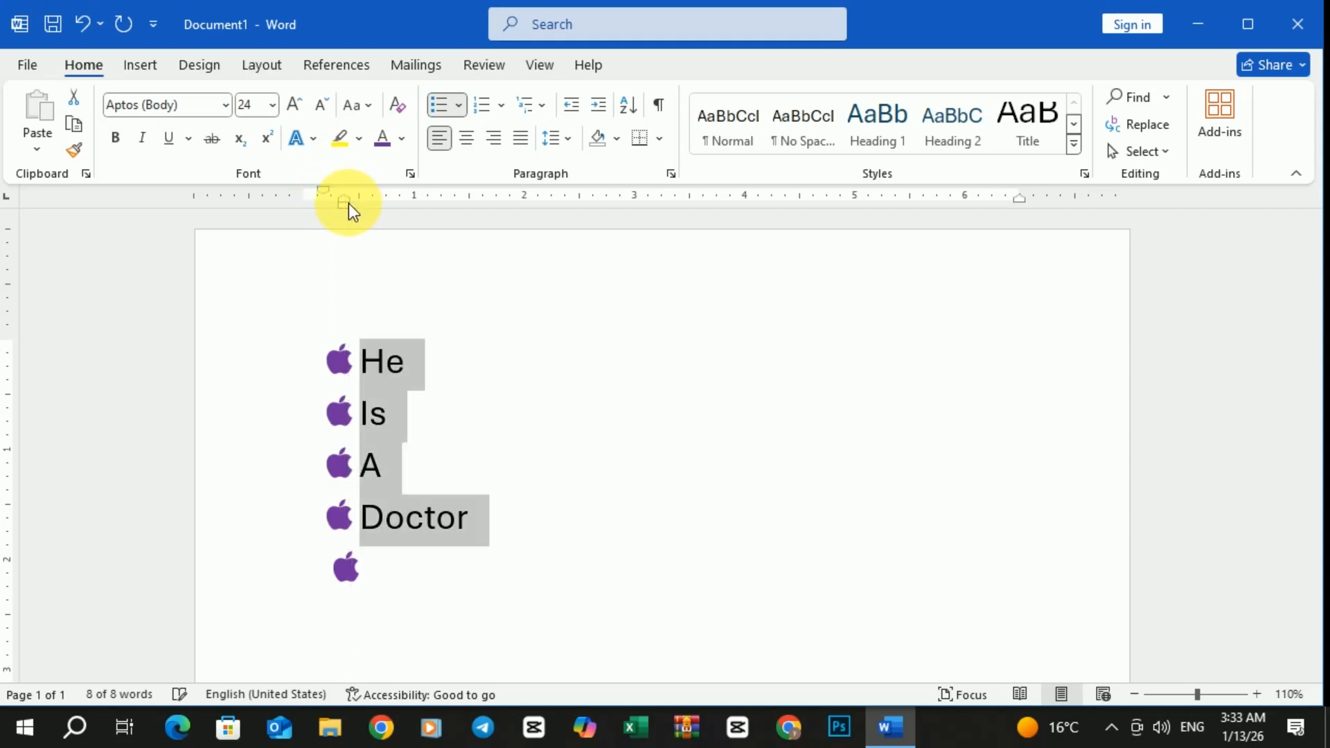
{"action": "left_click", "coordinate": [426, 405]}
{"action": "left_click", "coordinate": [381, 588]}
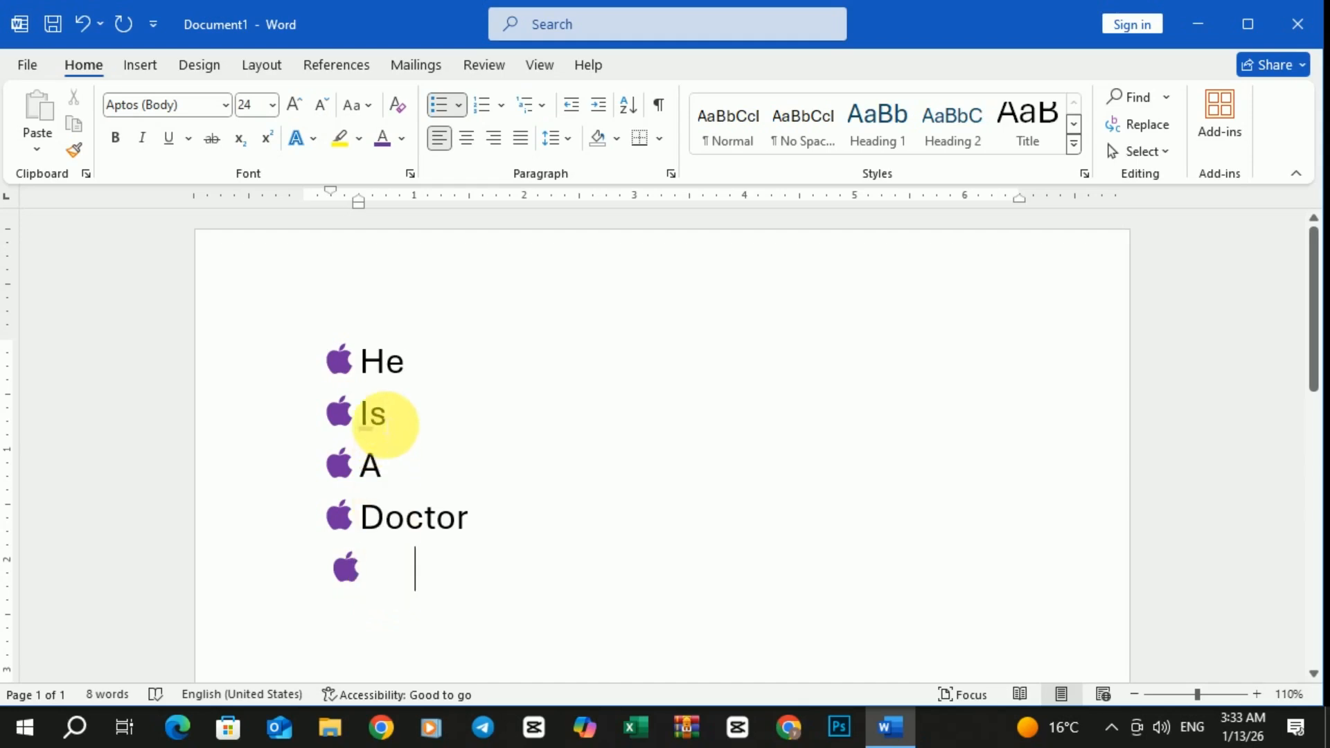
Step: Delete the whole bulleted list and remove the remaining bullet from the empty page
{"action": "key", "text": "ctrl+a"}
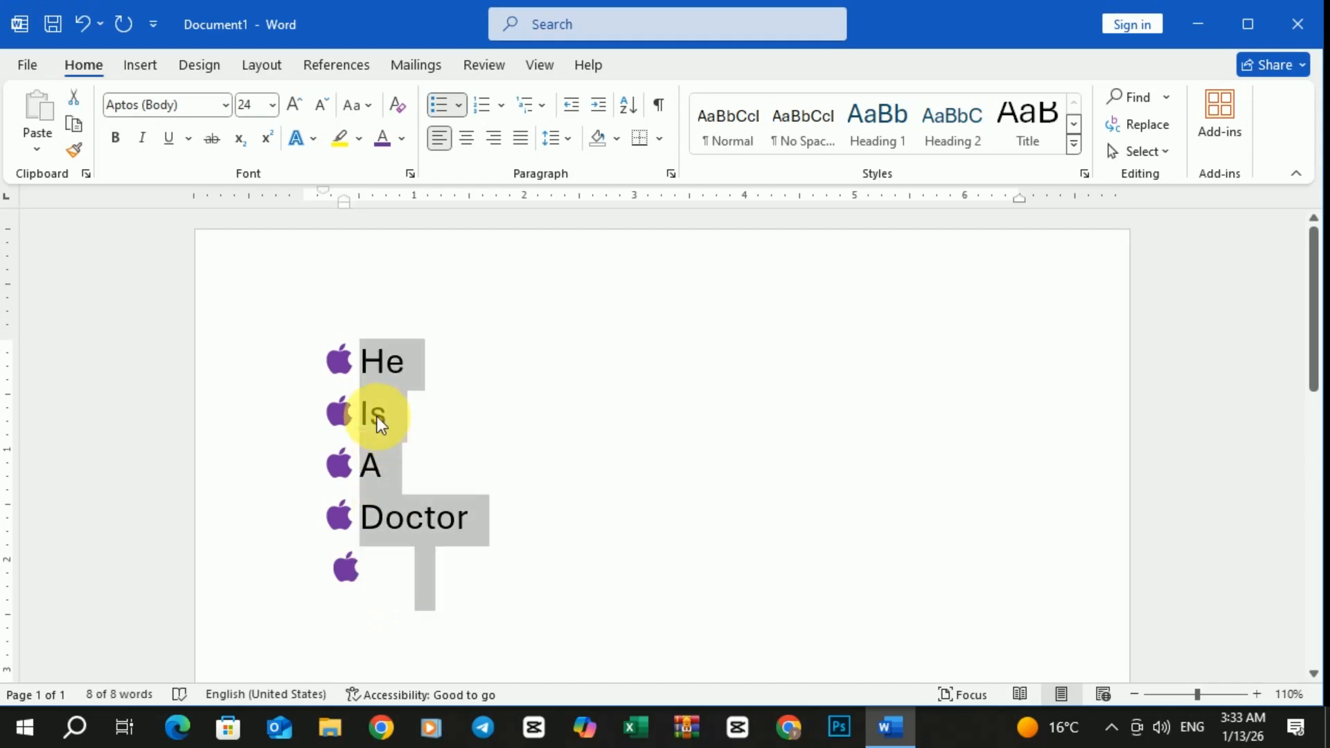
{"action": "key", "text": "Delete"}
{"action": "key", "text": "BackSpace"}
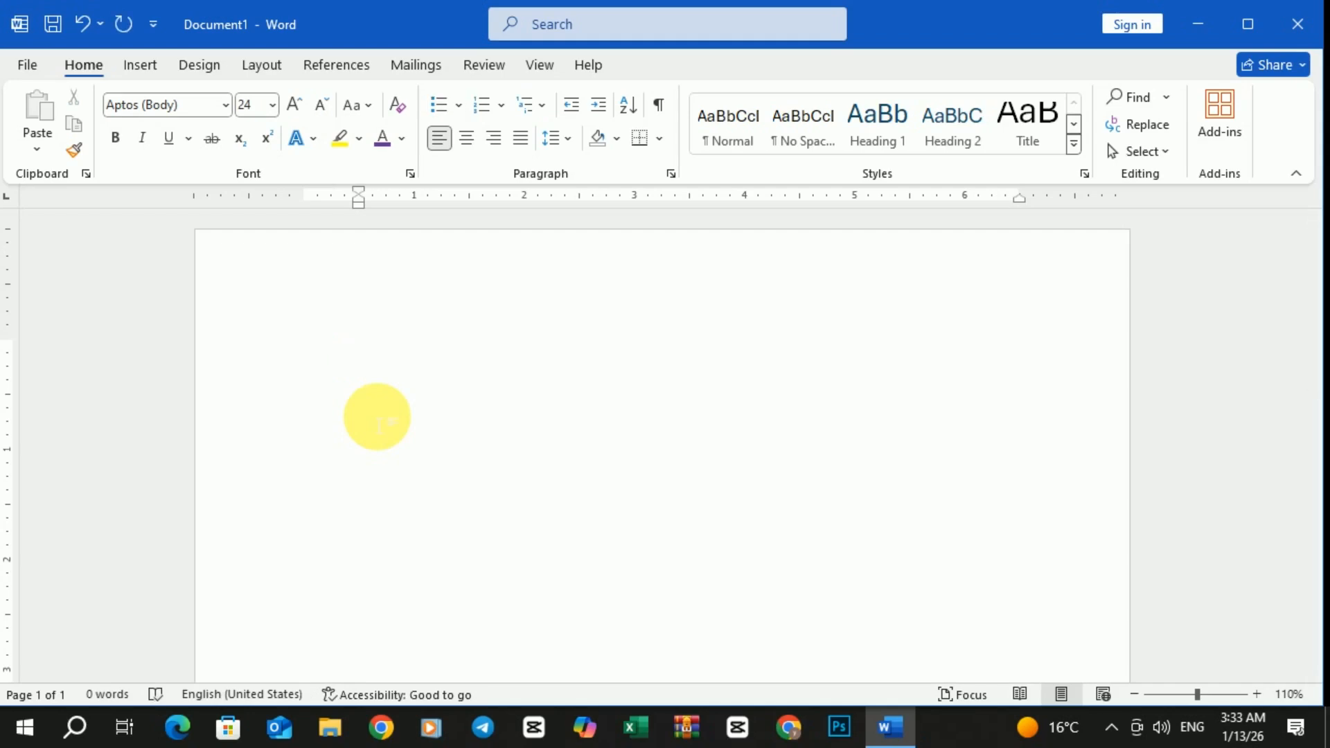
Step: Define a new number format for the list using the 01, 02, 03 number style
{"action": "left_click", "coordinate": [501, 107]}
{"action": "left_click", "coordinate": [502, 108]}
{"action": "left_click", "coordinate": [502, 107]}
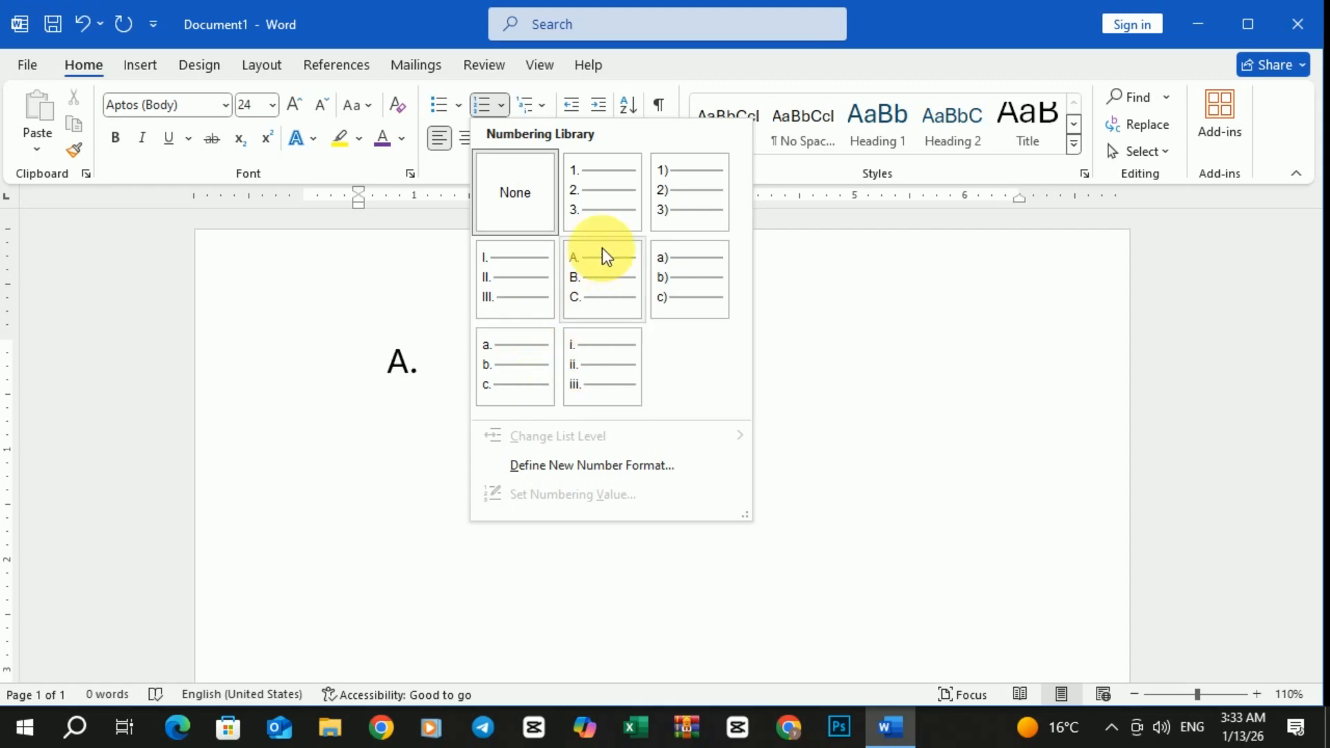
{"action": "left_click", "coordinate": [596, 466]}
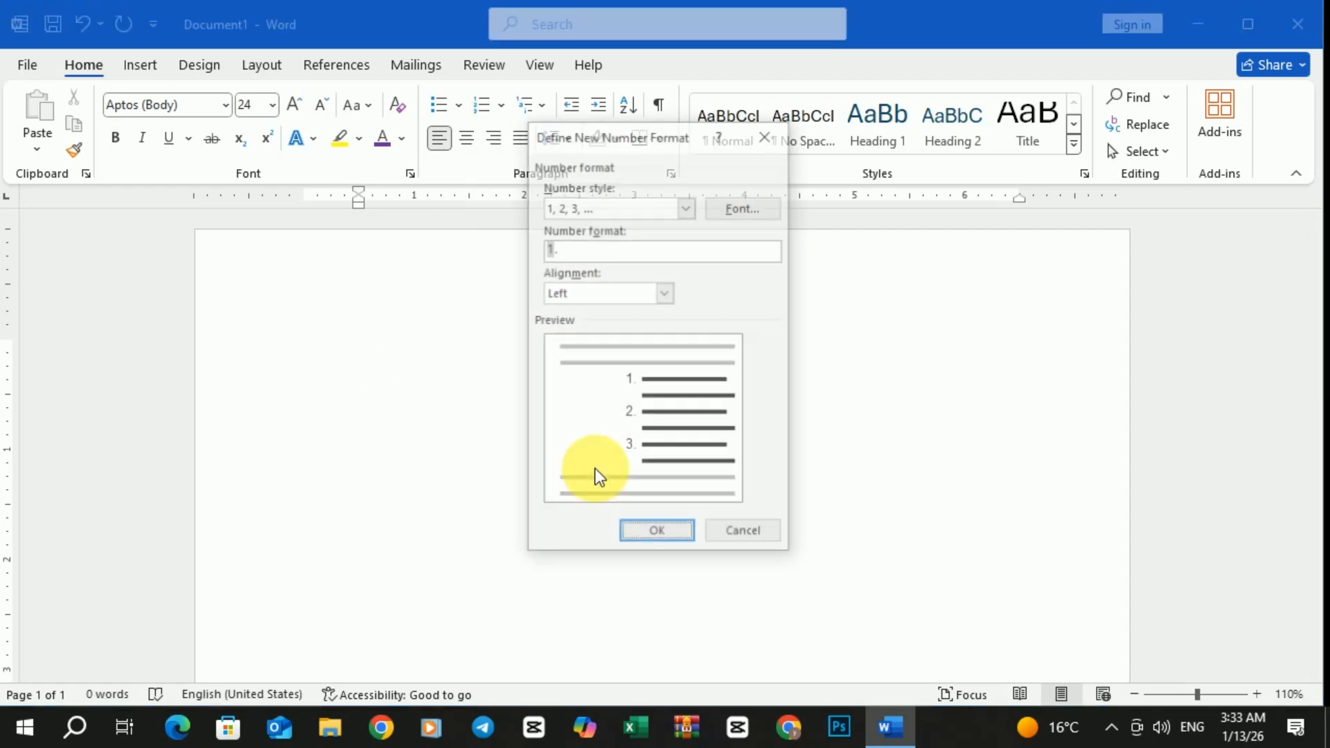
{"action": "left_click", "coordinate": [693, 209]}
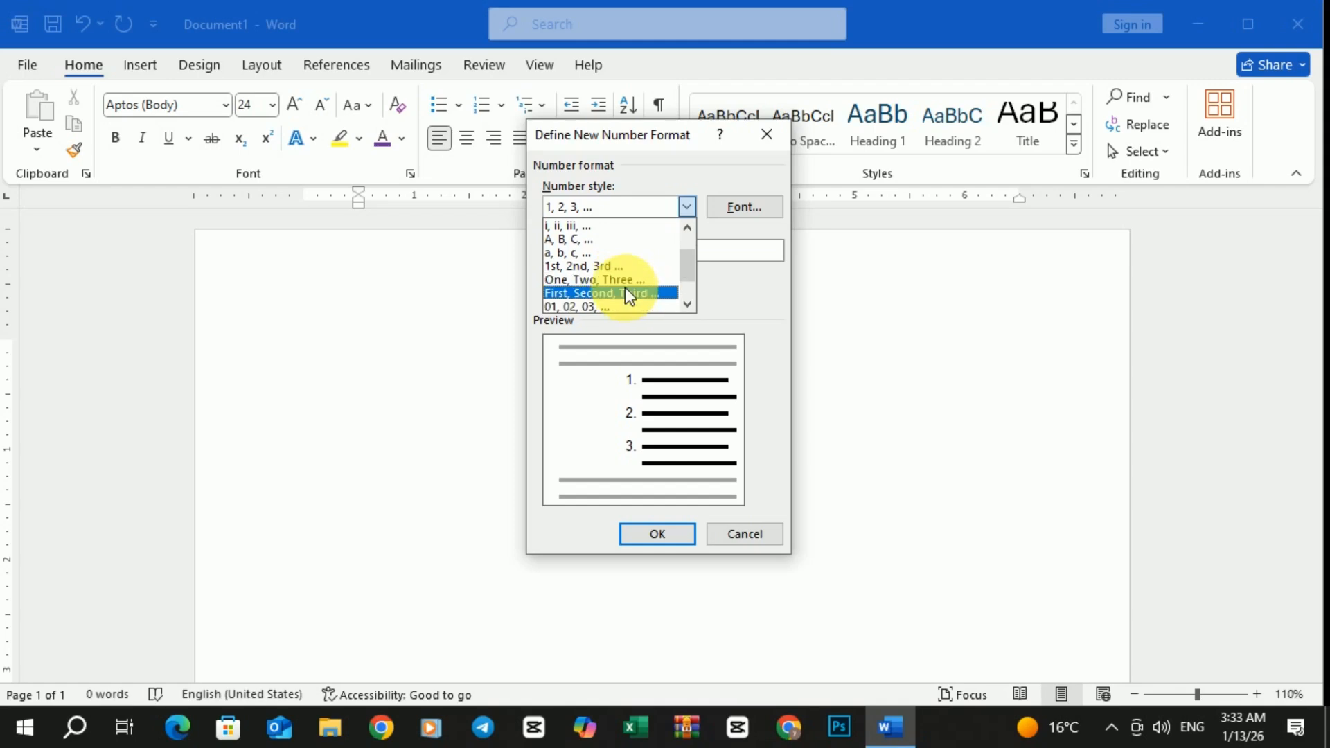
{"action": "scroll", "coordinate": [625, 290], "scroll_direction": "down", "scroll_amount": 1}
{"action": "scroll", "coordinate": [625, 295], "scroll_direction": "down", "scroll_amount": 1}
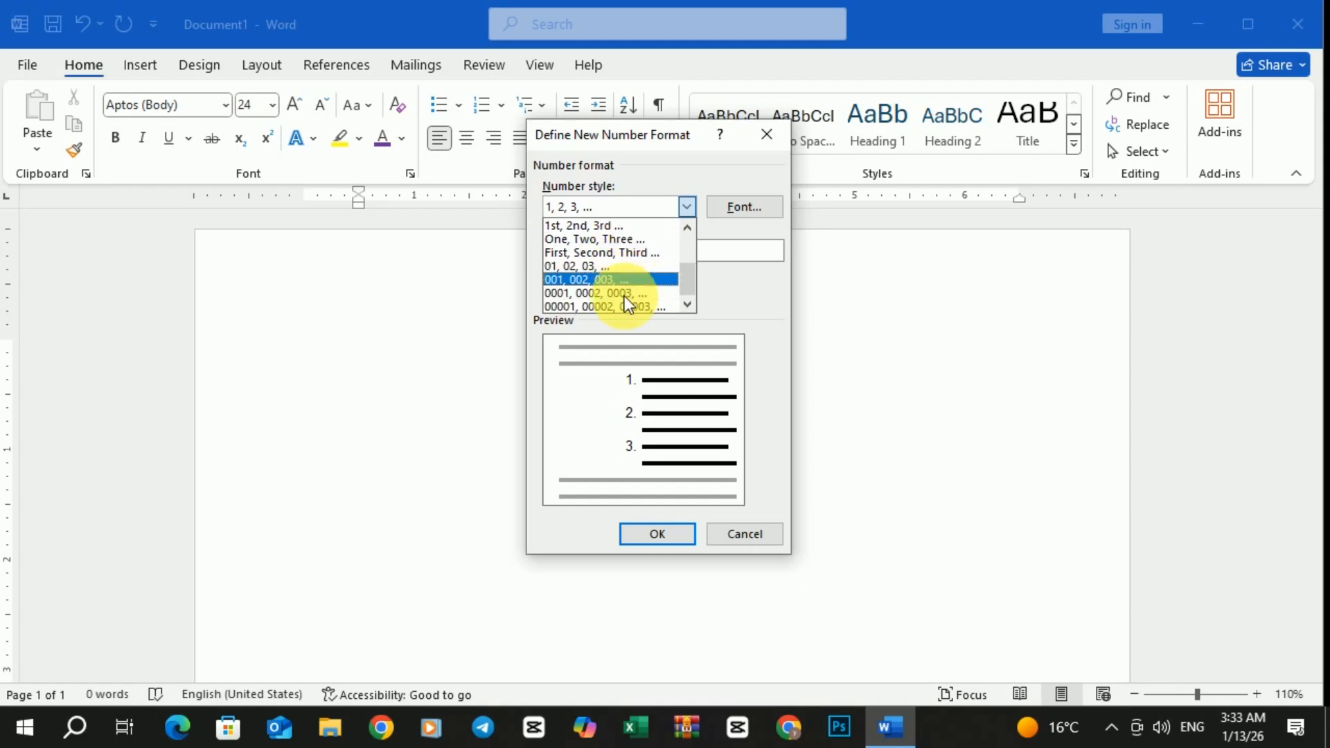
{"action": "left_click", "coordinate": [596, 268]}
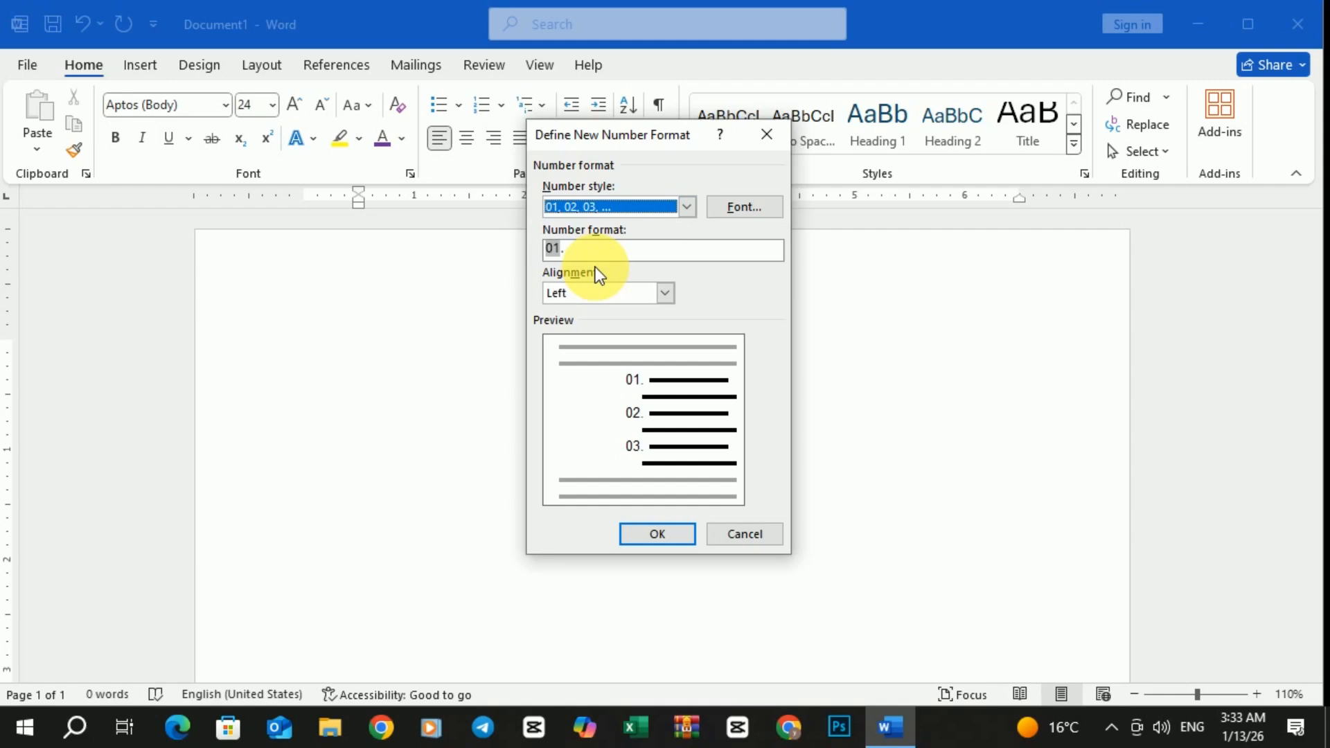
{"action": "left_click", "coordinate": [664, 535]}
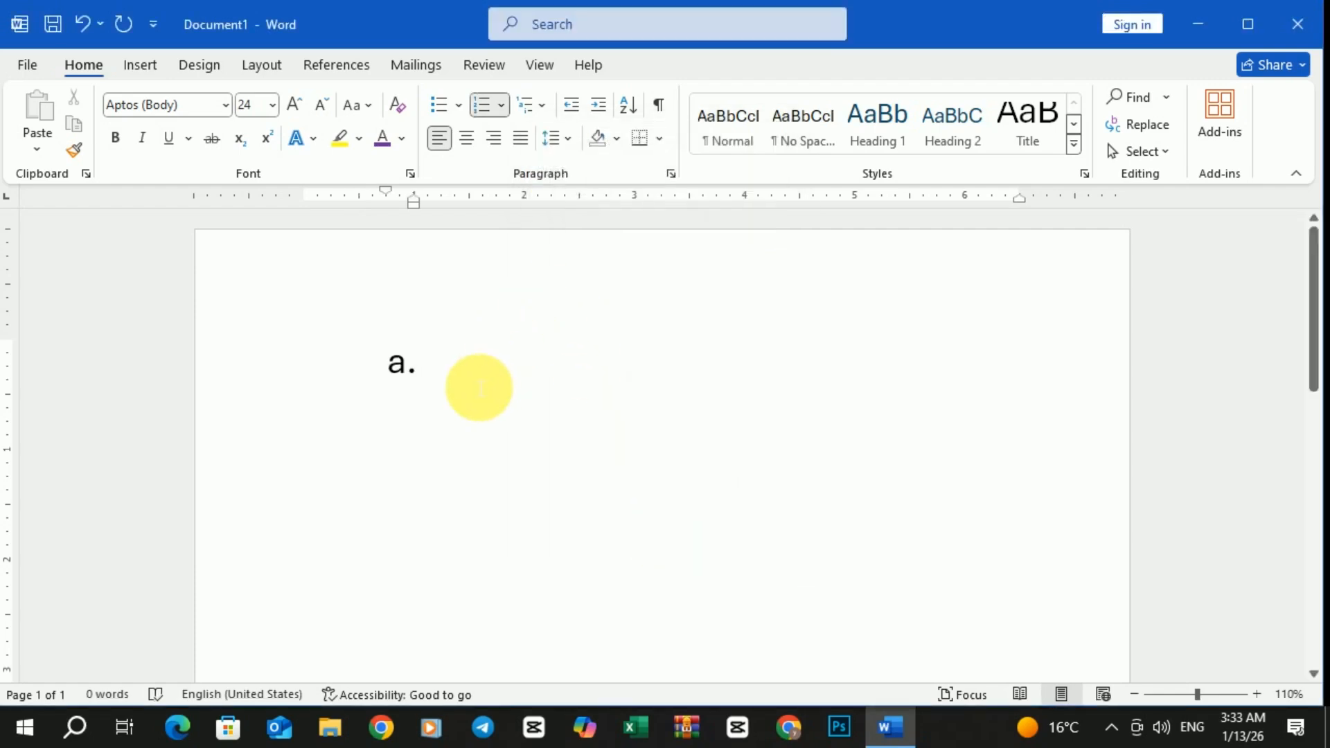
Step: Switch the empty list line from lowercase letter numbering to the 01., 02., 03. format and place the cursor after the number
{"action": "left_click", "coordinate": [412, 380]}
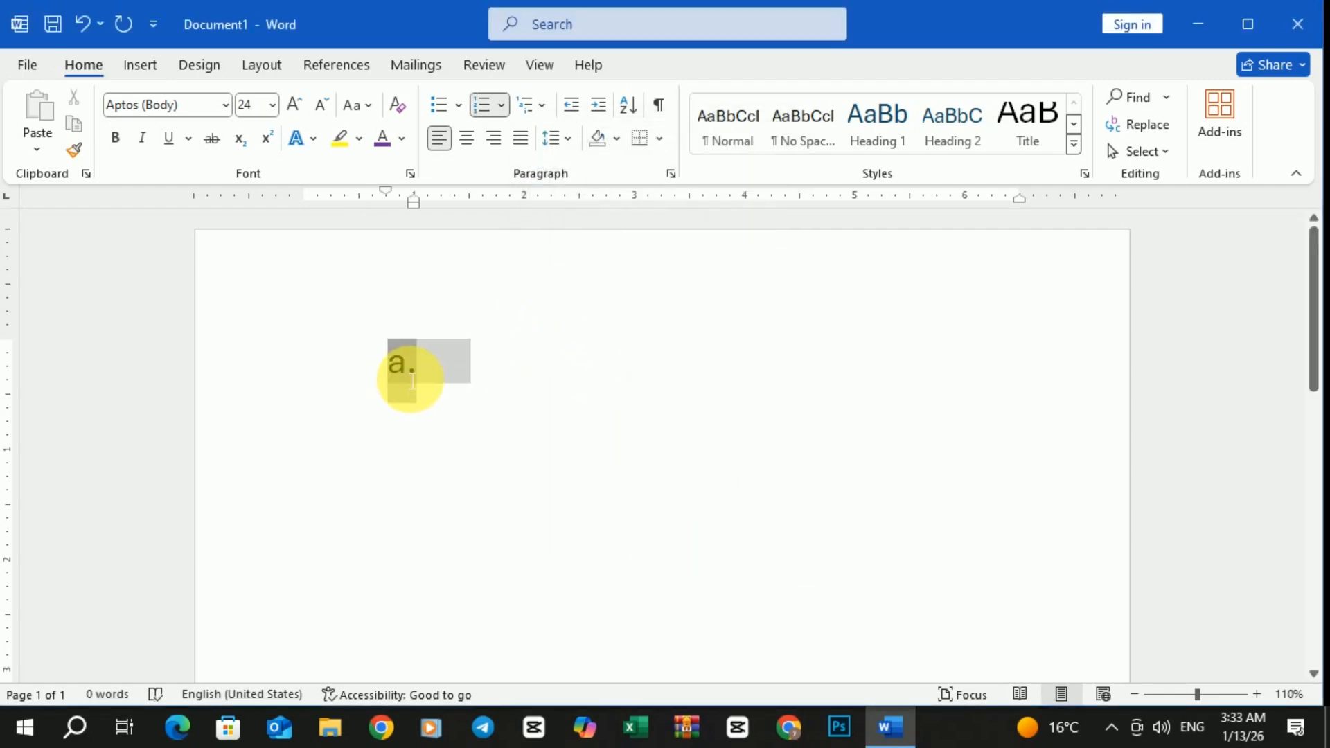
{"action": "left_click", "coordinate": [503, 109]}
{"action": "left_click", "coordinate": [514, 203]}
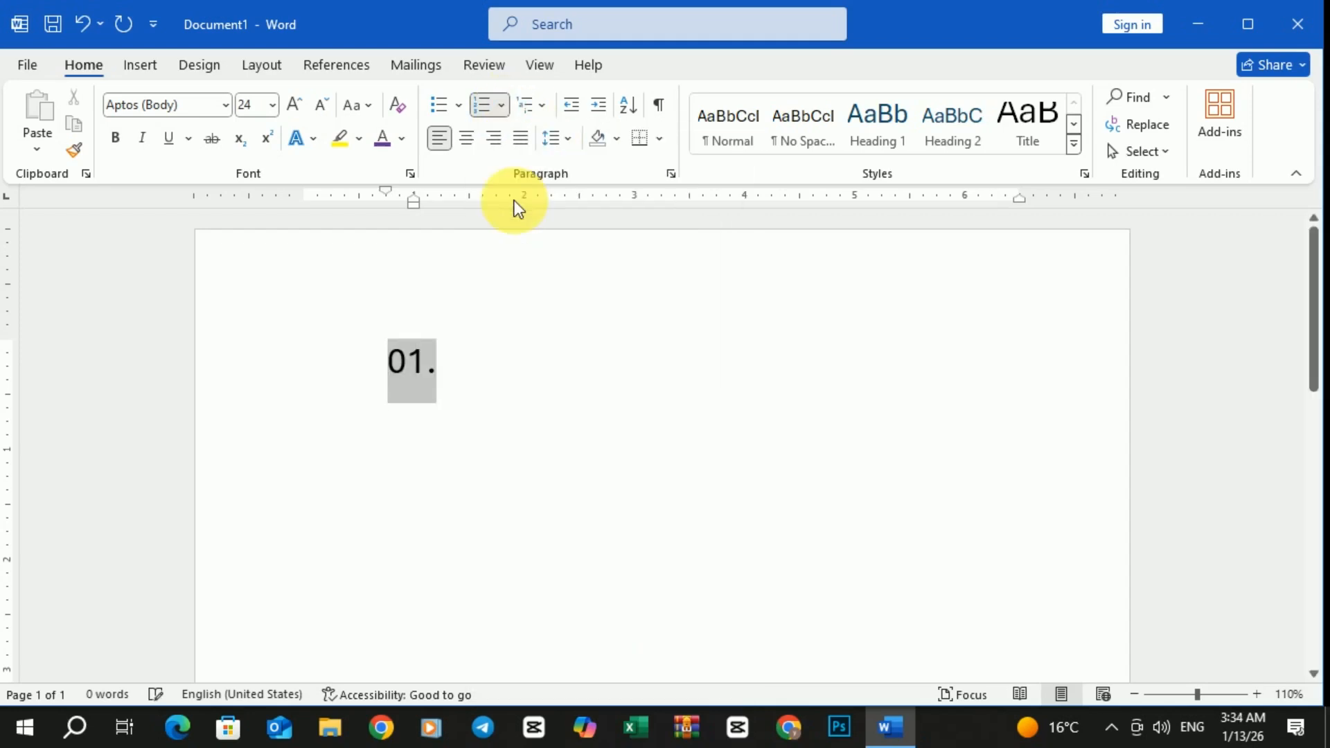
{"action": "left_click", "coordinate": [474, 377]}
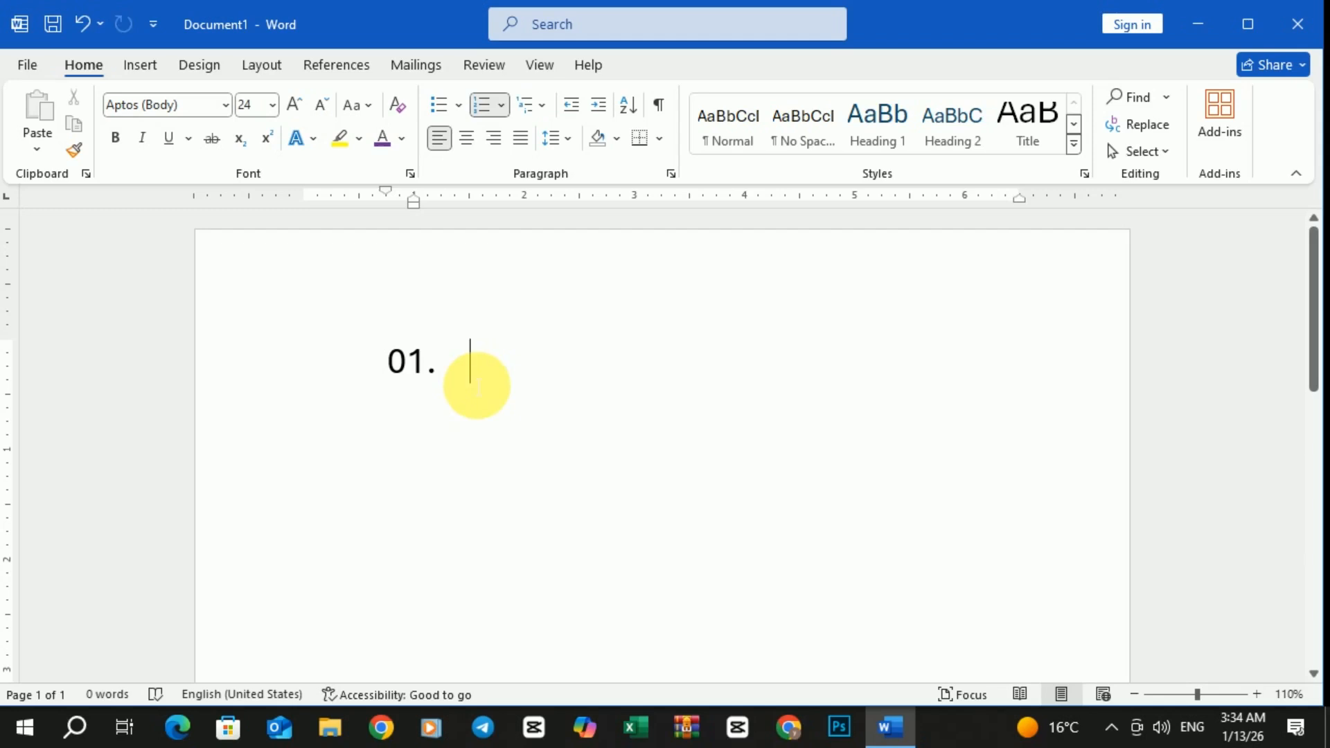
Step: Enter the list items "She", "Is", "My" and "Sister" on separate numbered lines
{"action": "type", "text": "she"}
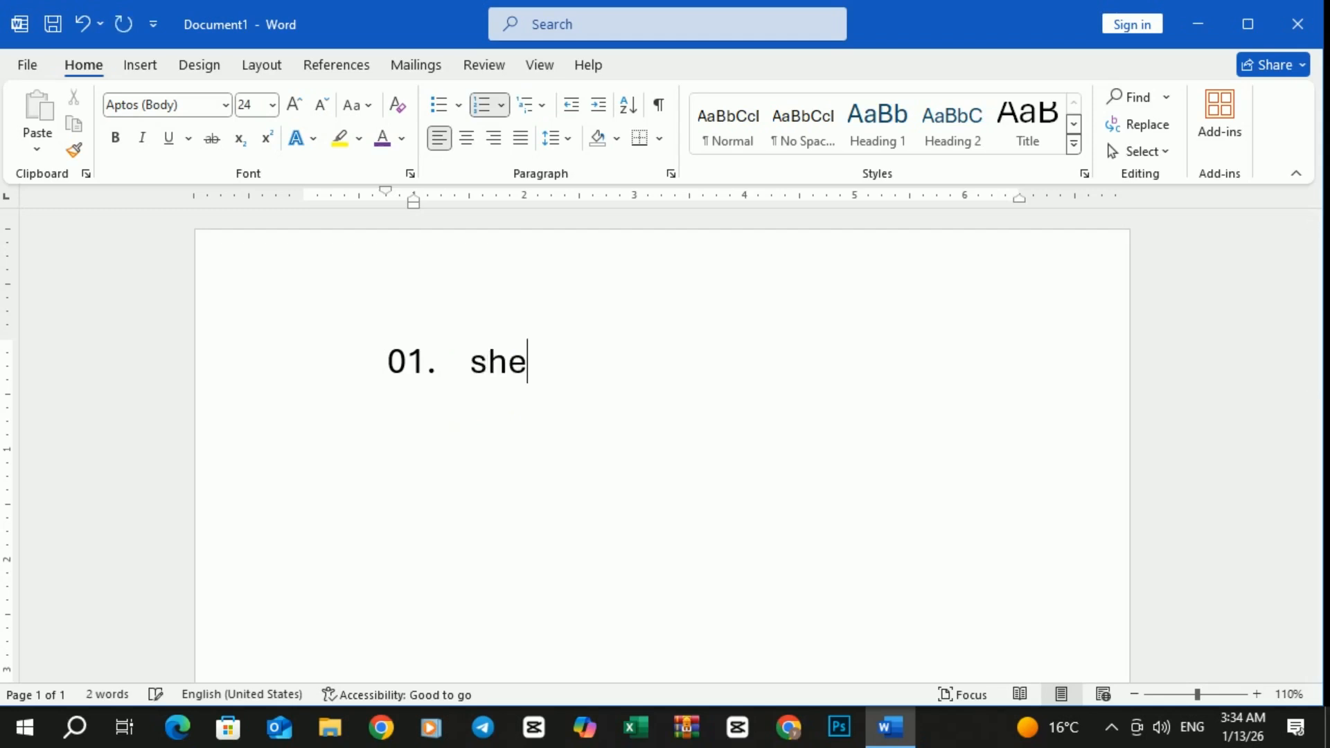
{"action": "key", "text": "Return"}
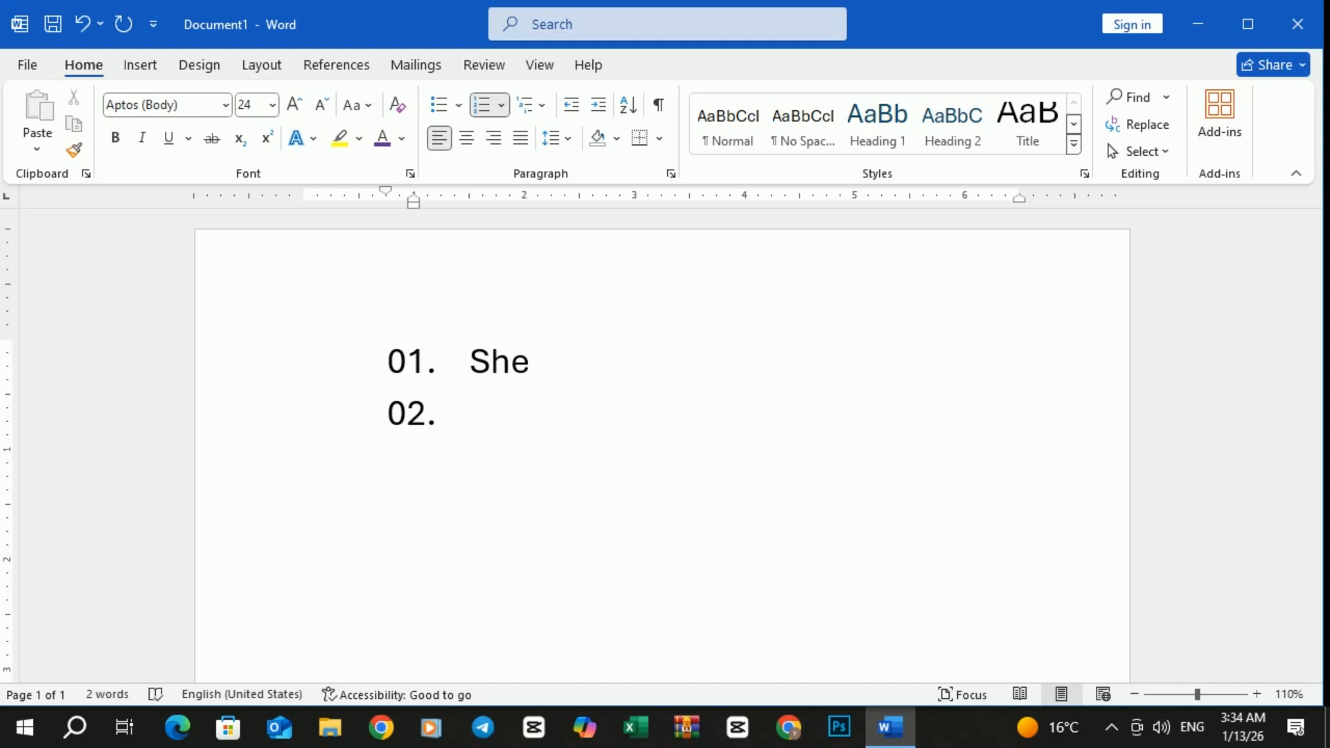
{"action": "type", "text": "is"}
{"action": "key", "text": "Return"}
{"action": "type", "text": "my"}
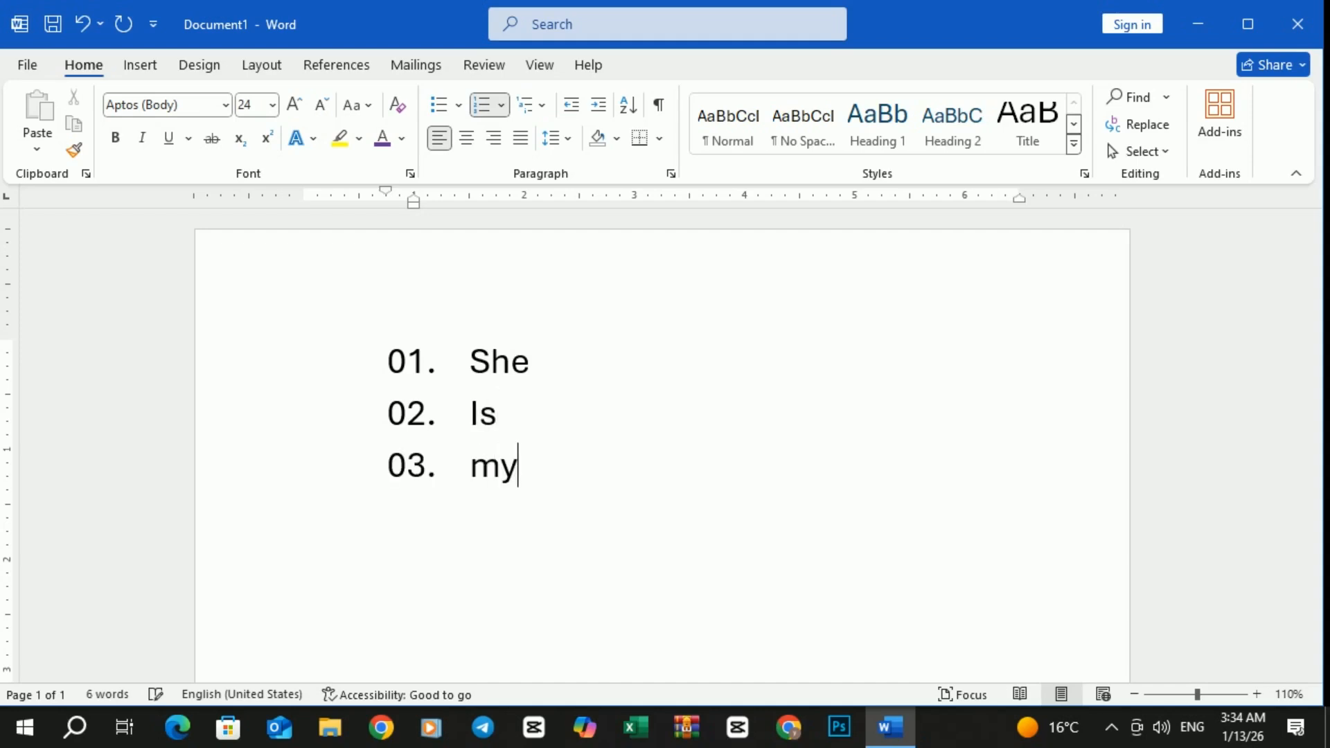
{"action": "key", "text": "Return"}
{"action": "type", "text": "s"}
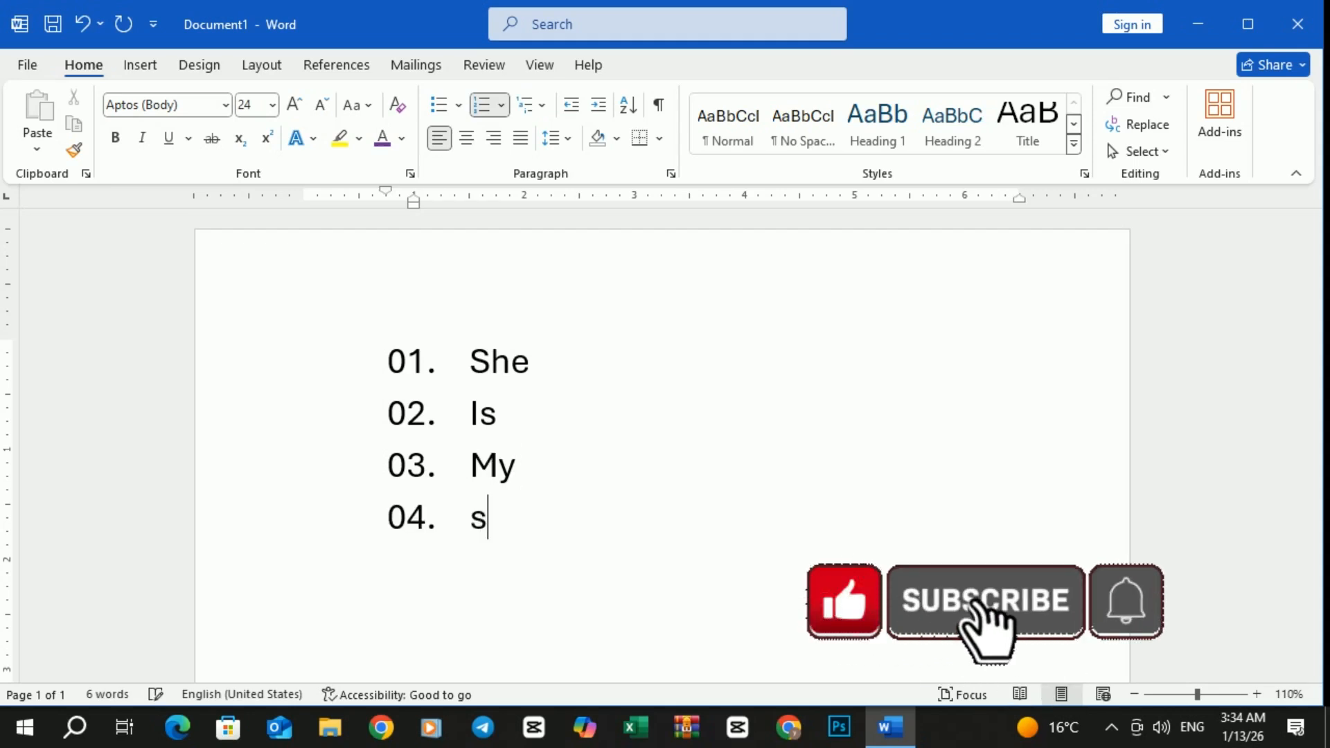
{"action": "type", "text": "i"}
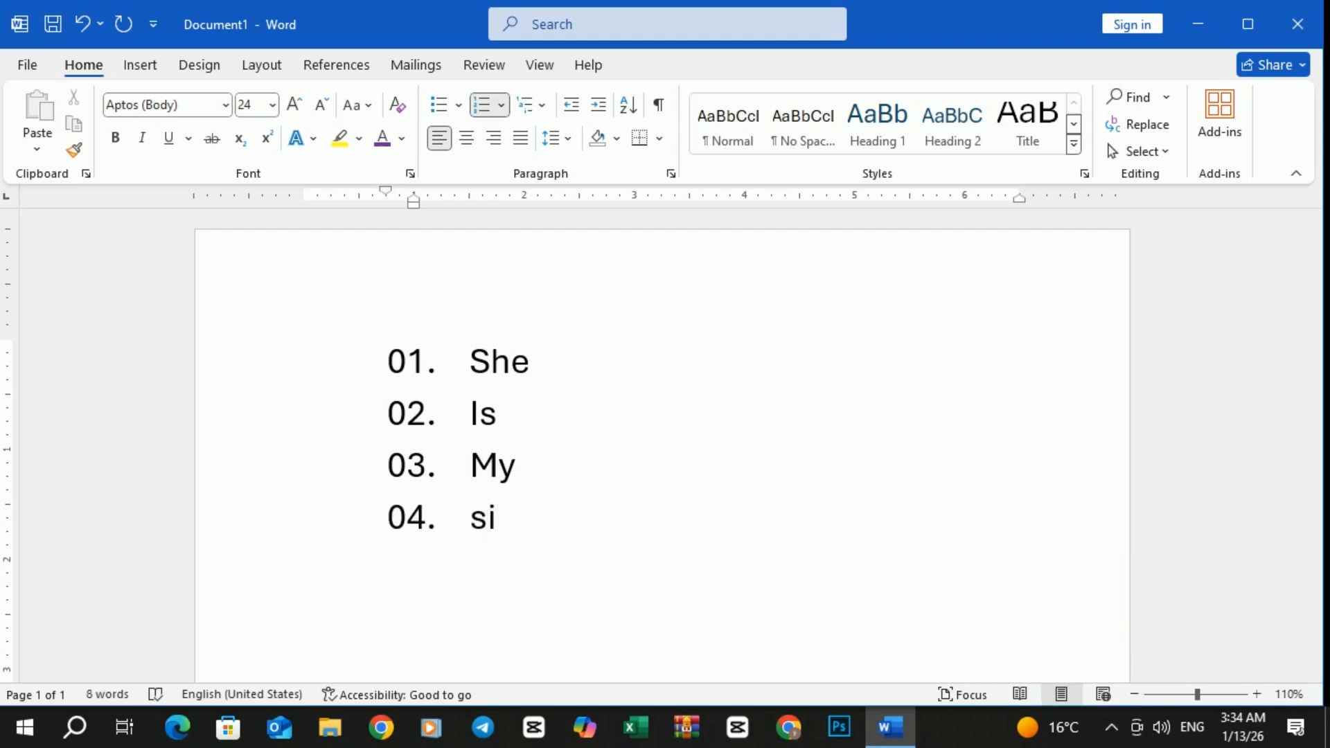
{"action": "type", "text": "ster"}
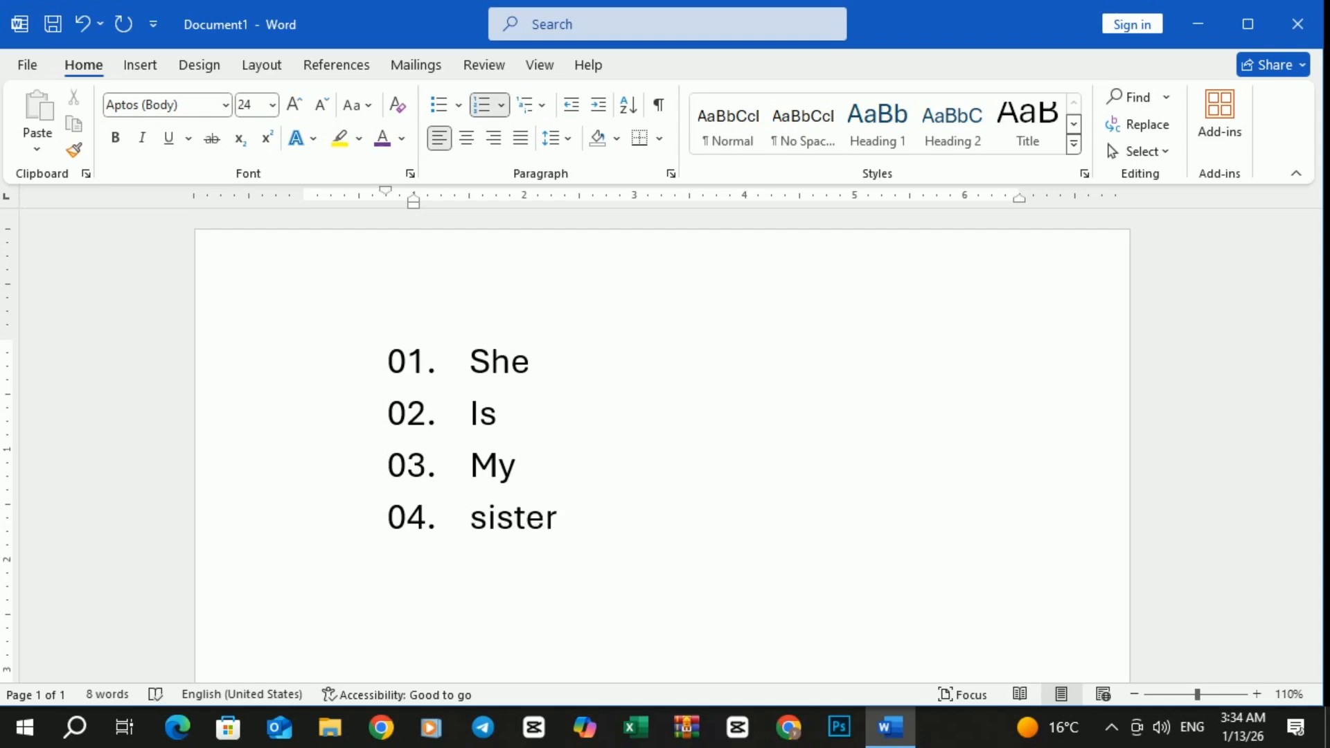
{"action": "key", "text": "Return"}
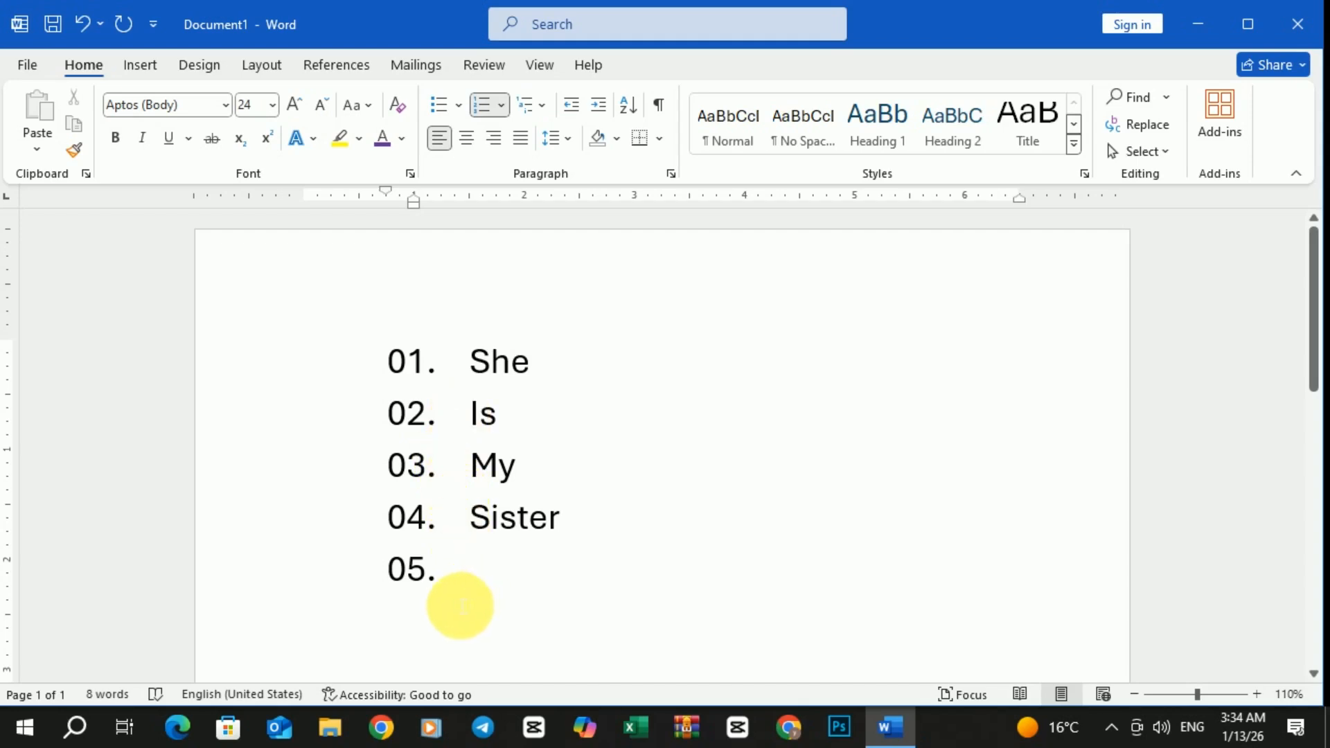
Step: Delete the whole numbered list and remove the remaining number from the page
{"action": "left_click_drag", "start_coordinate": [460, 605], "coordinate": [425, 362]}
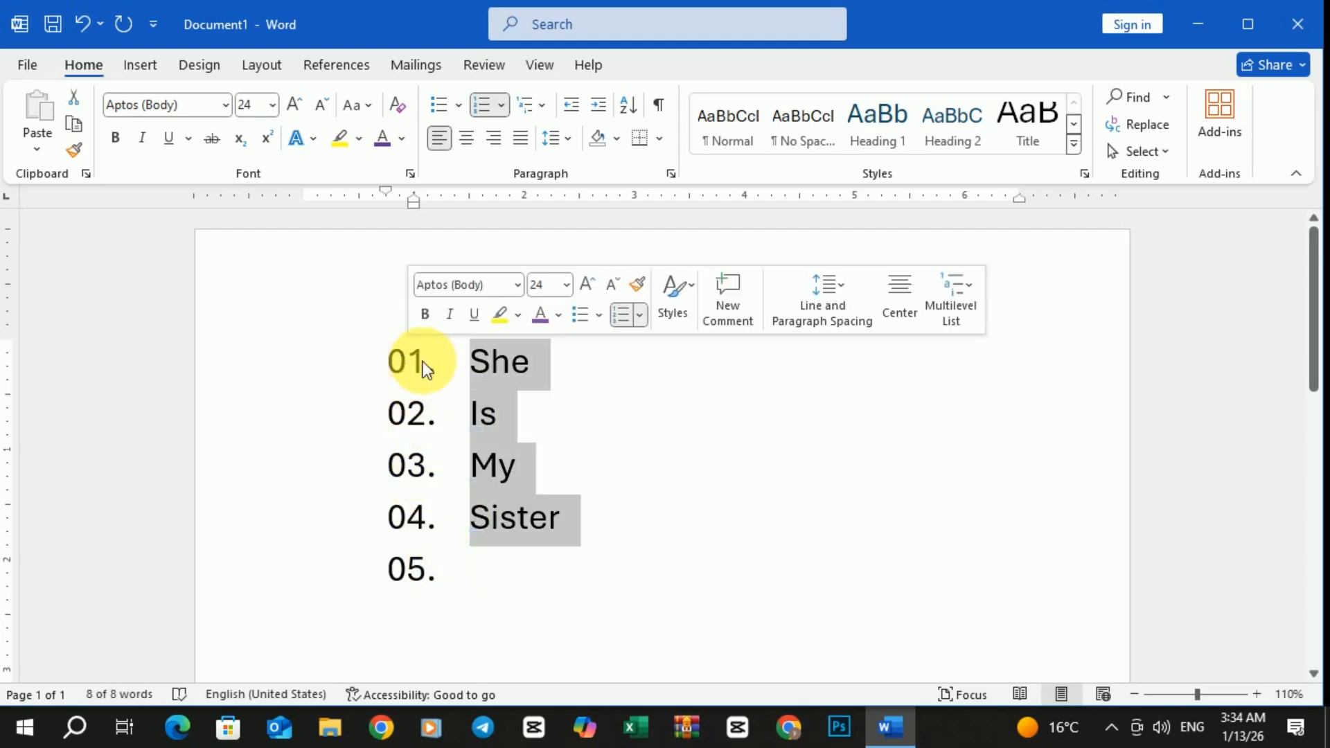
{"action": "key", "text": "BackSpace"}
{"action": "key", "text": "BackSpace"}
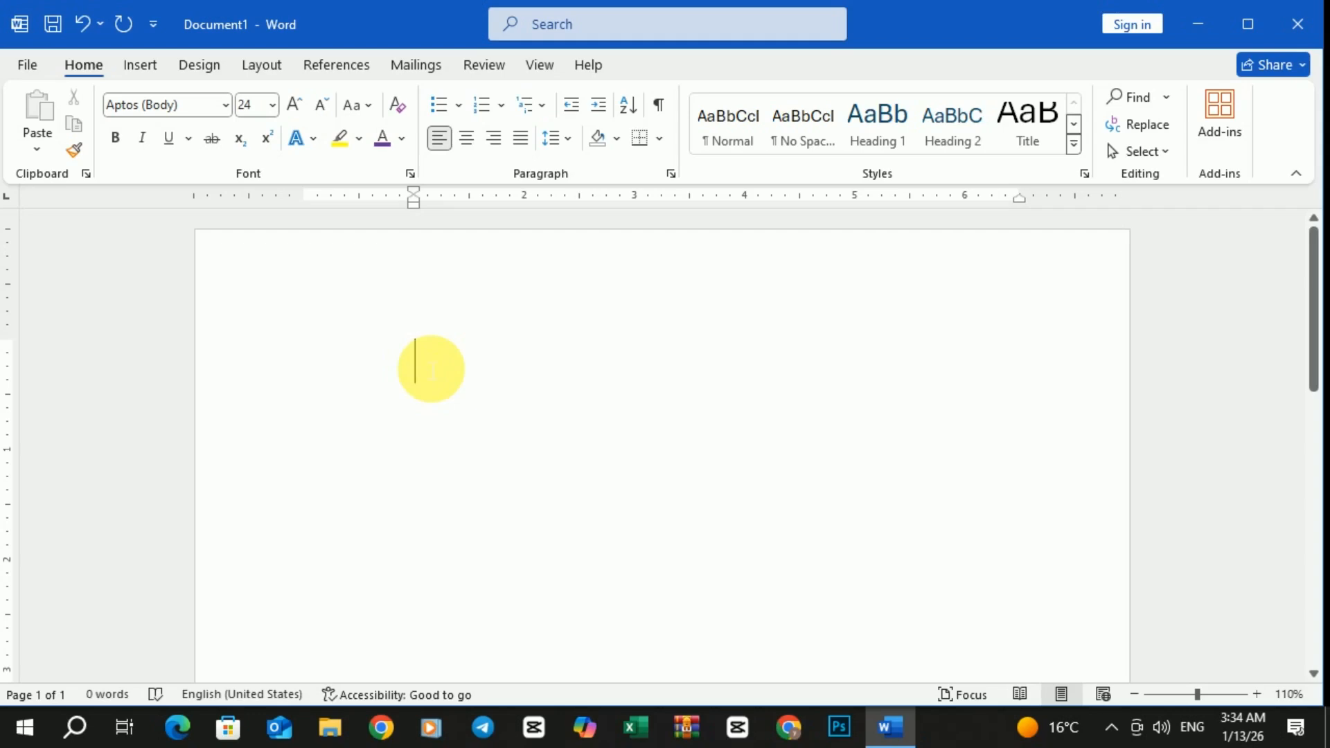
{"action": "left_click", "coordinate": [501, 109]}
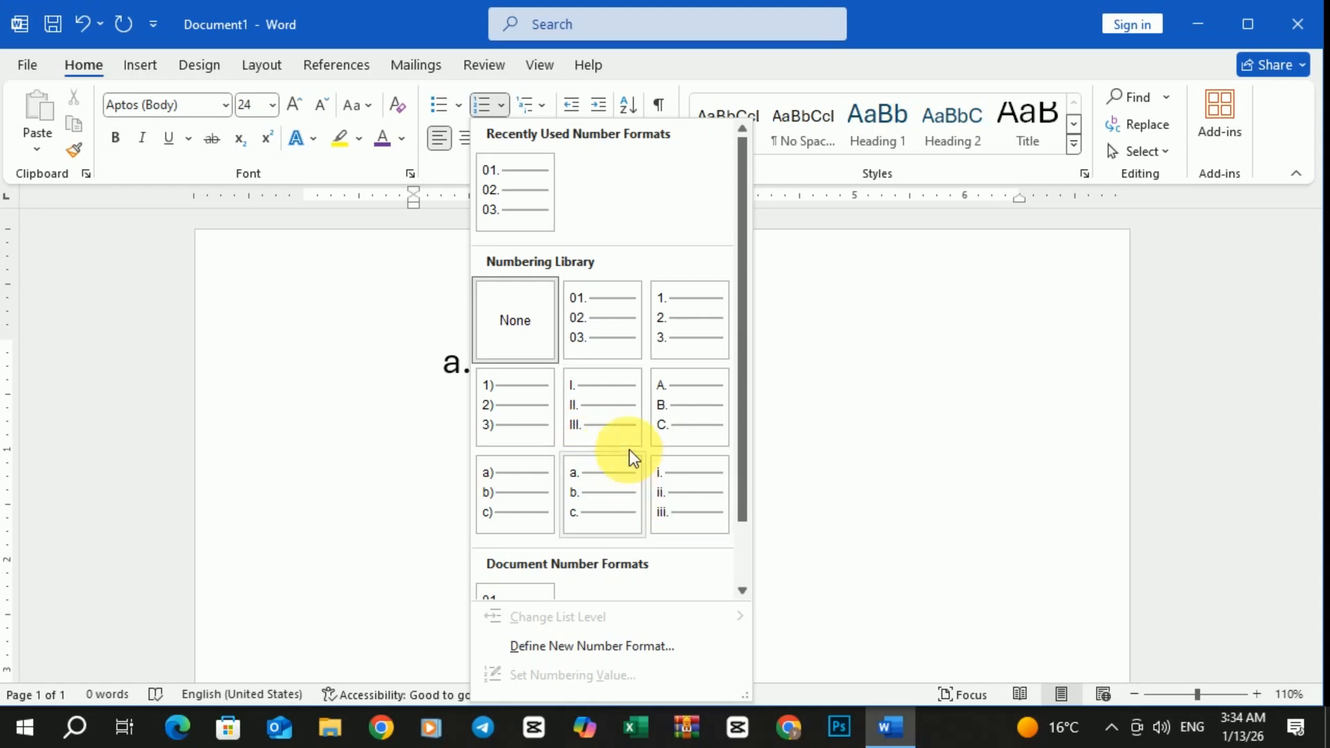
{"action": "left_click", "coordinate": [587, 647]}
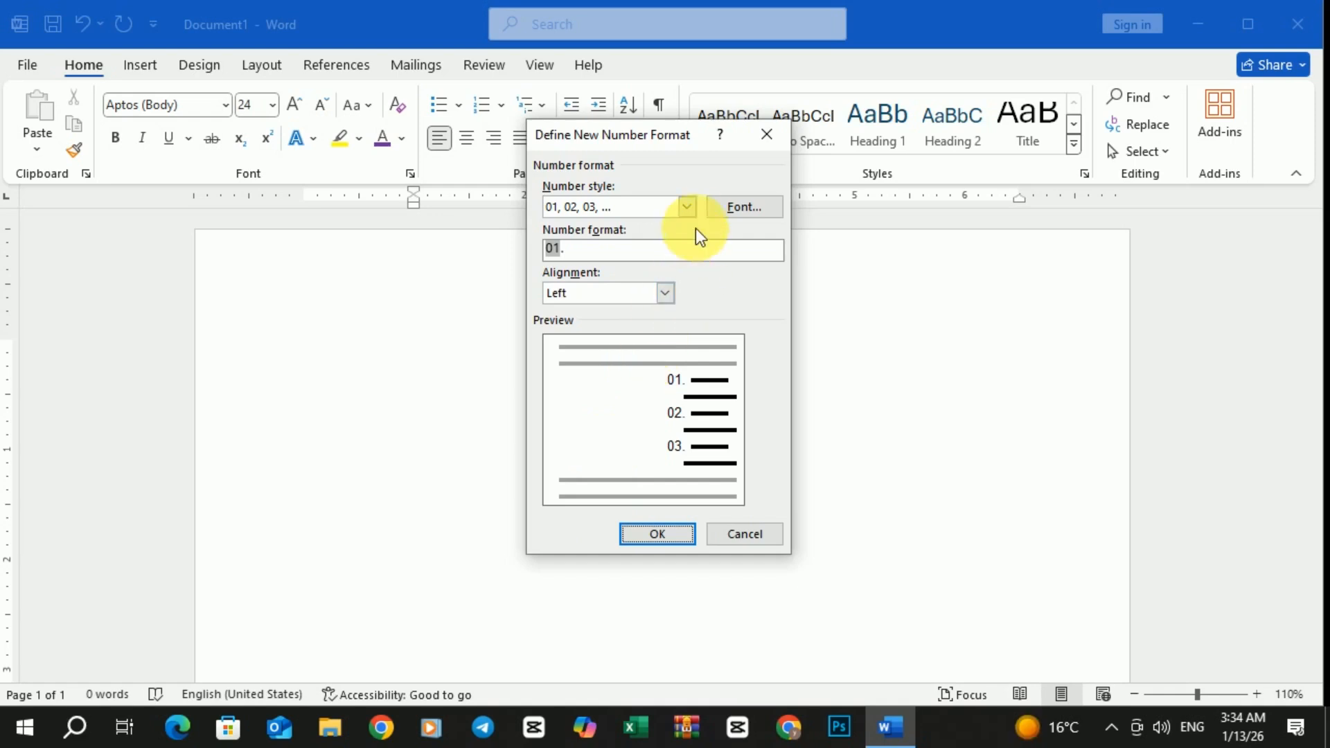
{"action": "left_click", "coordinate": [687, 206]}
{"action": "scroll", "coordinate": [652, 263], "scroll_direction": "down", "scroll_amount": 3}
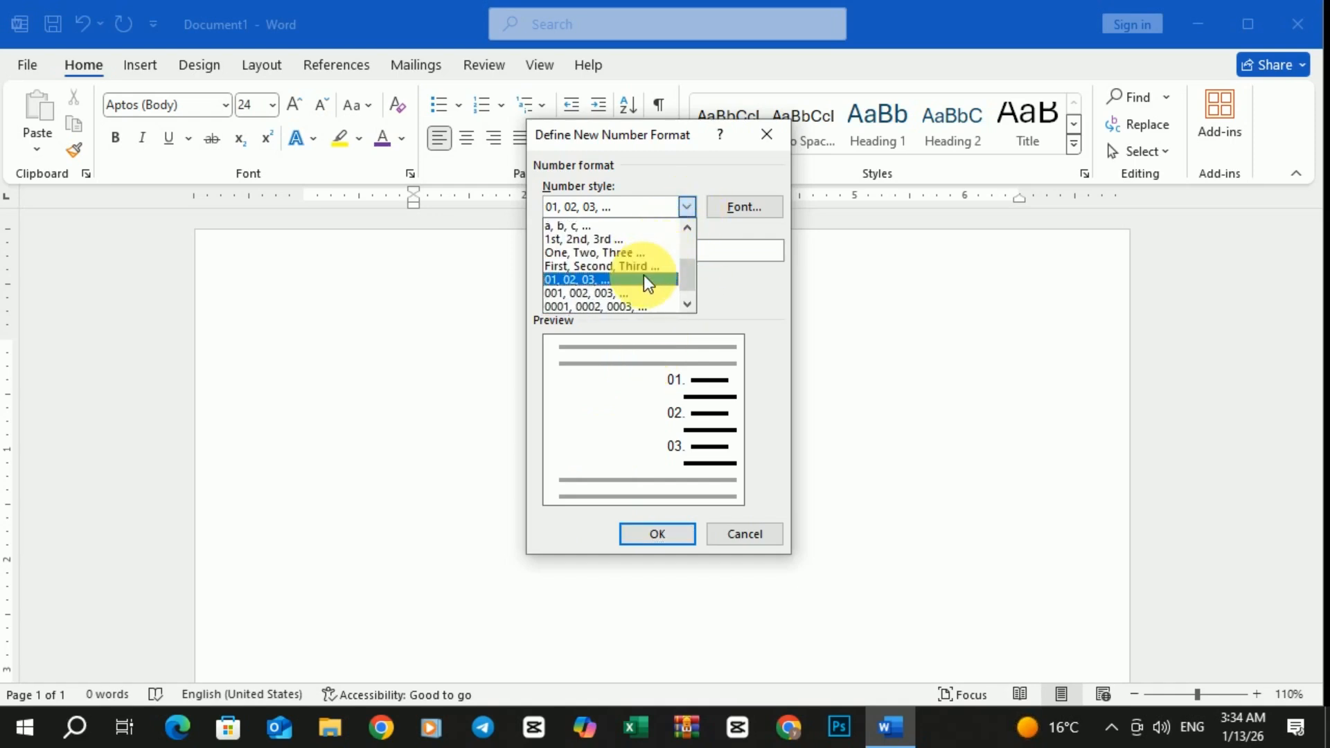
{"action": "scroll", "coordinate": [642, 294], "scroll_direction": "up", "scroll_amount": 3}
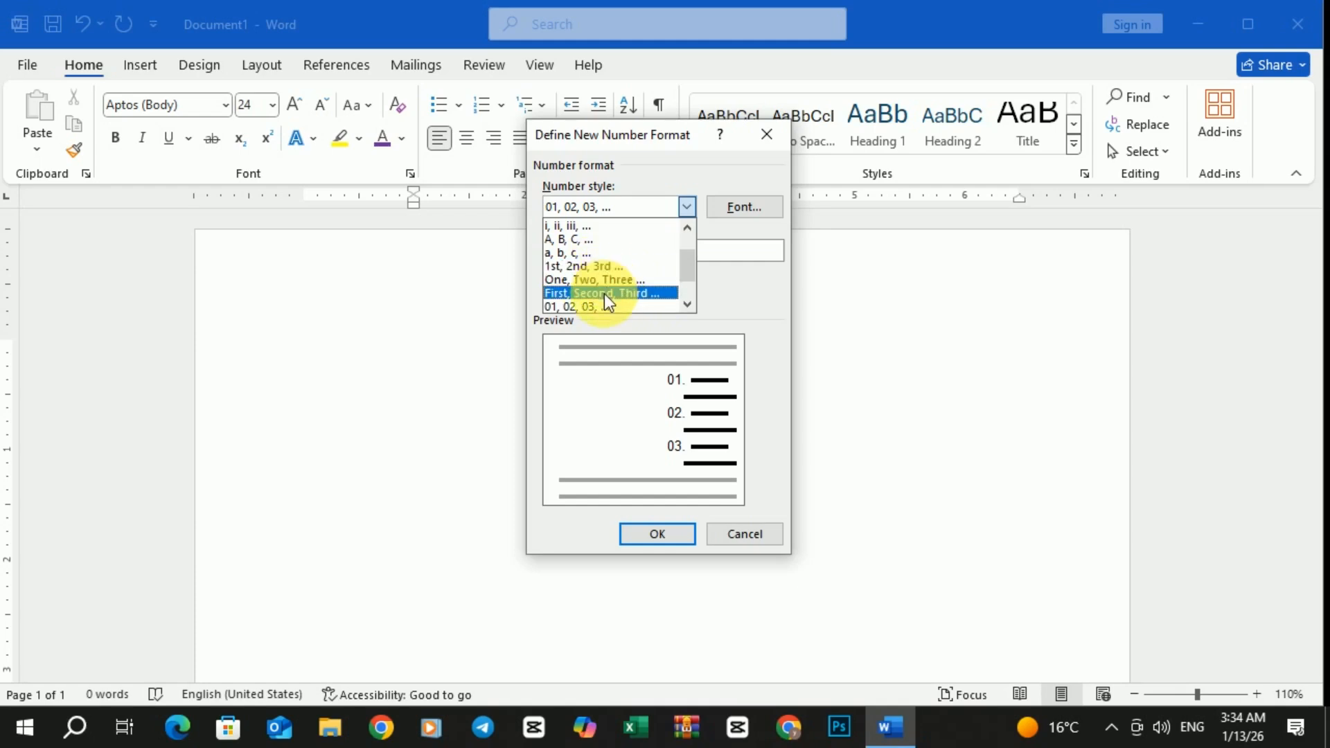
{"action": "scroll", "coordinate": [604, 294], "scroll_direction": "down", "scroll_amount": 1}
{"action": "scroll", "coordinate": [604, 296], "scroll_direction": "down", "scroll_amount": 2}
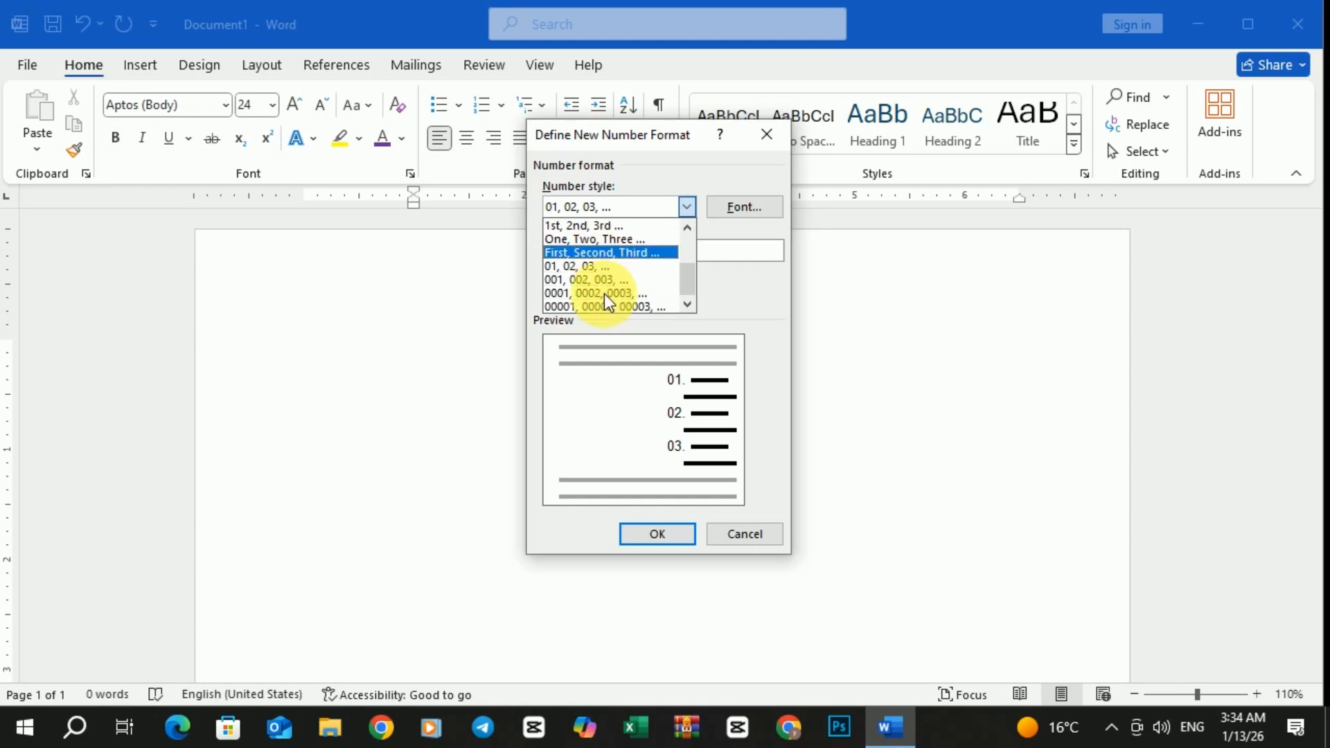
{"action": "left_click", "coordinate": [581, 280]}
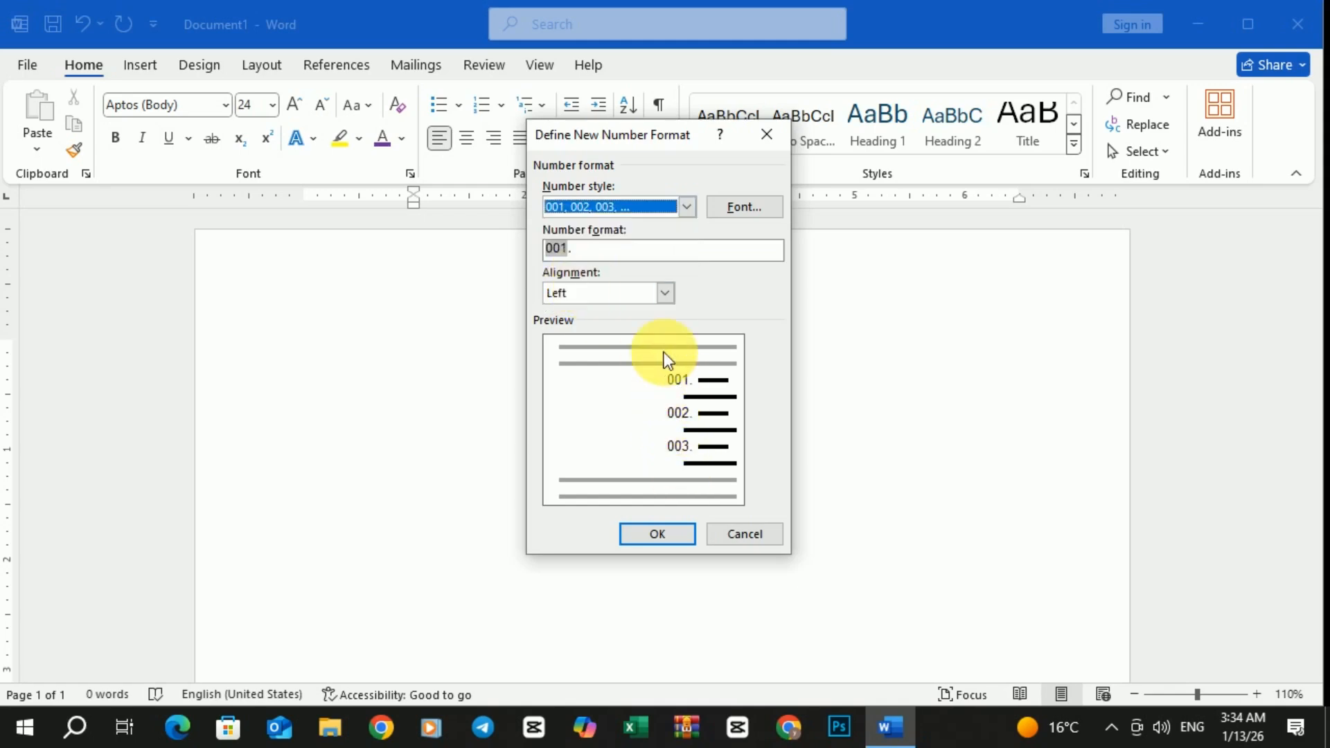
{"action": "left_click", "coordinate": [686, 207]}
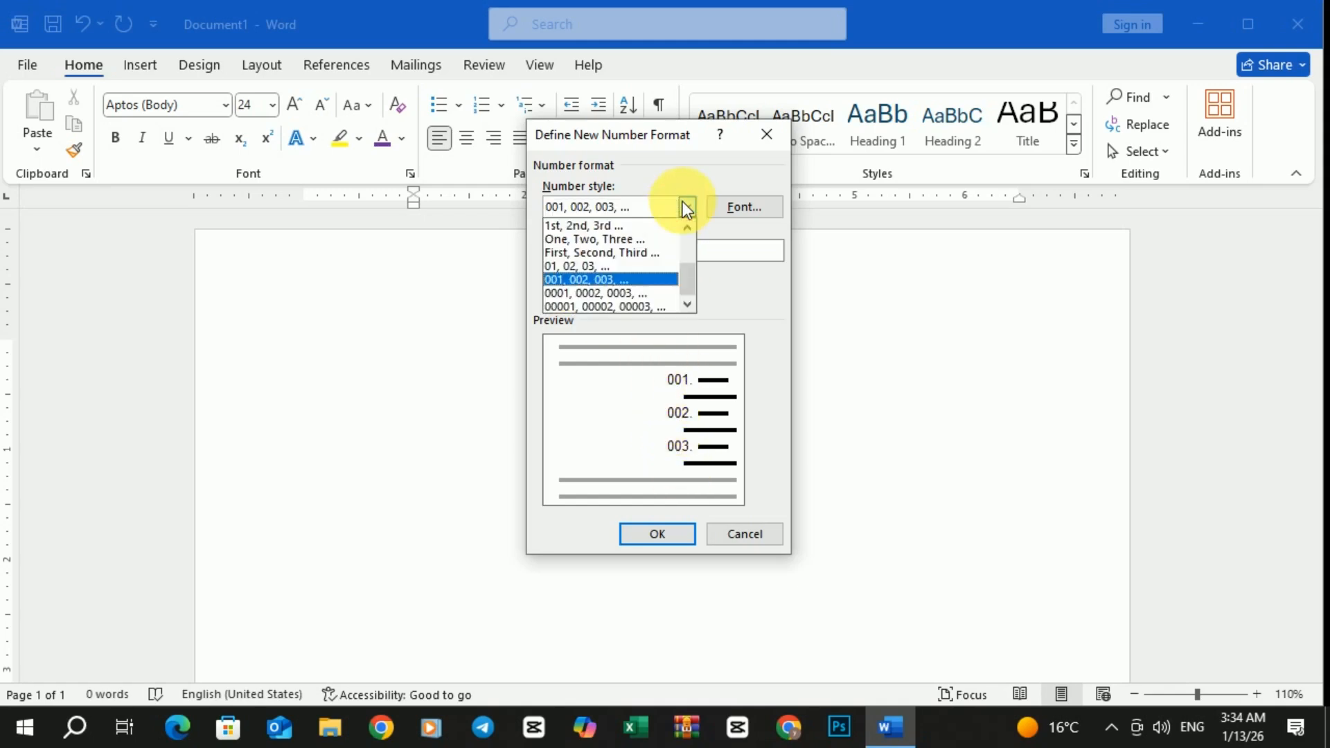
{"action": "left_click", "coordinate": [769, 139]}
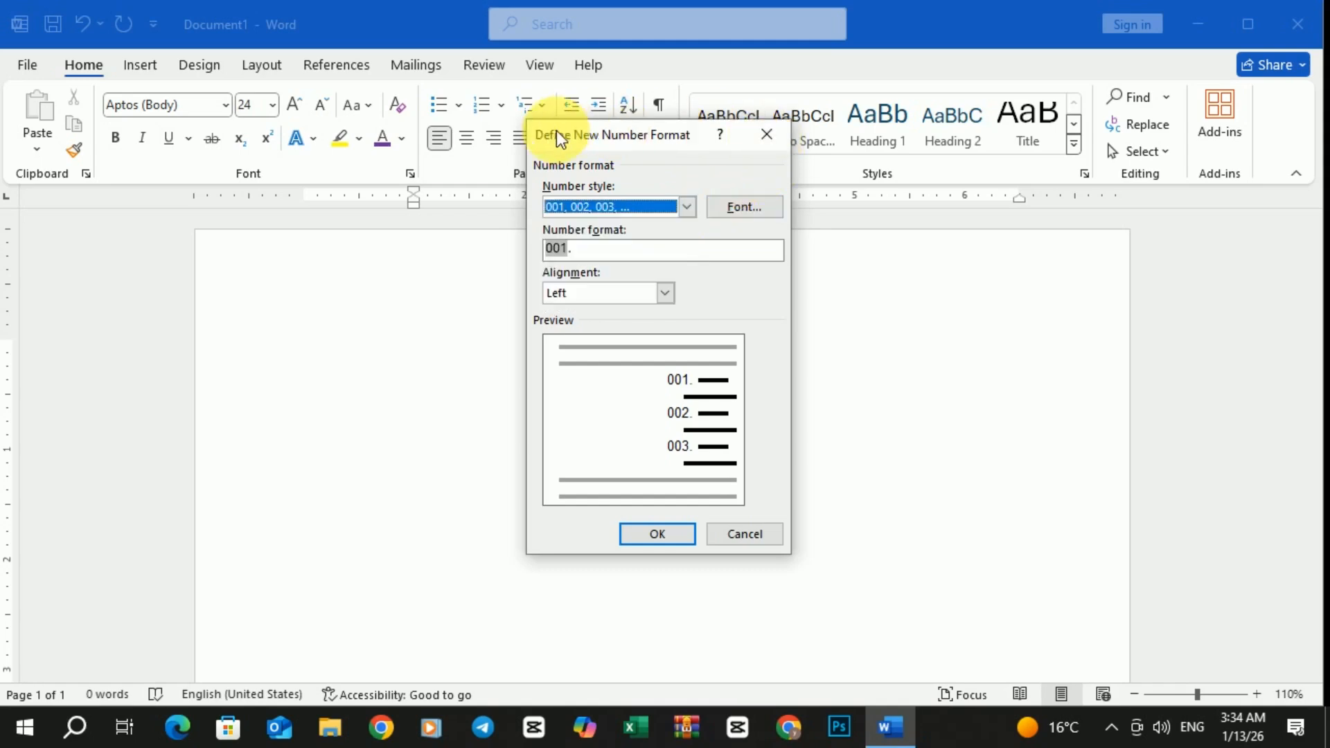
{"action": "left_click", "coordinate": [767, 137]}
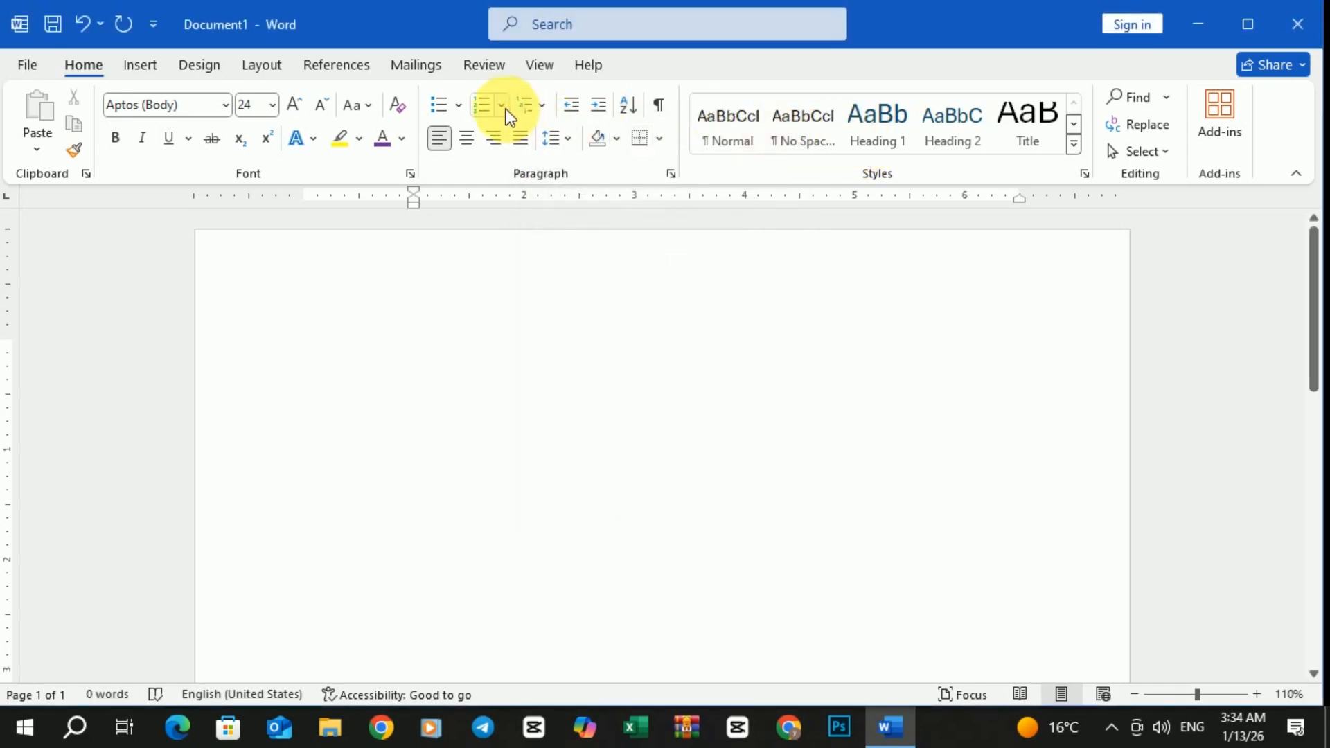
Step: Start a list in the i., ii., iii. number format and enter the items "It", "Is", "A", "Sunny" and "Day"
{"action": "left_click", "coordinate": [505, 109]}
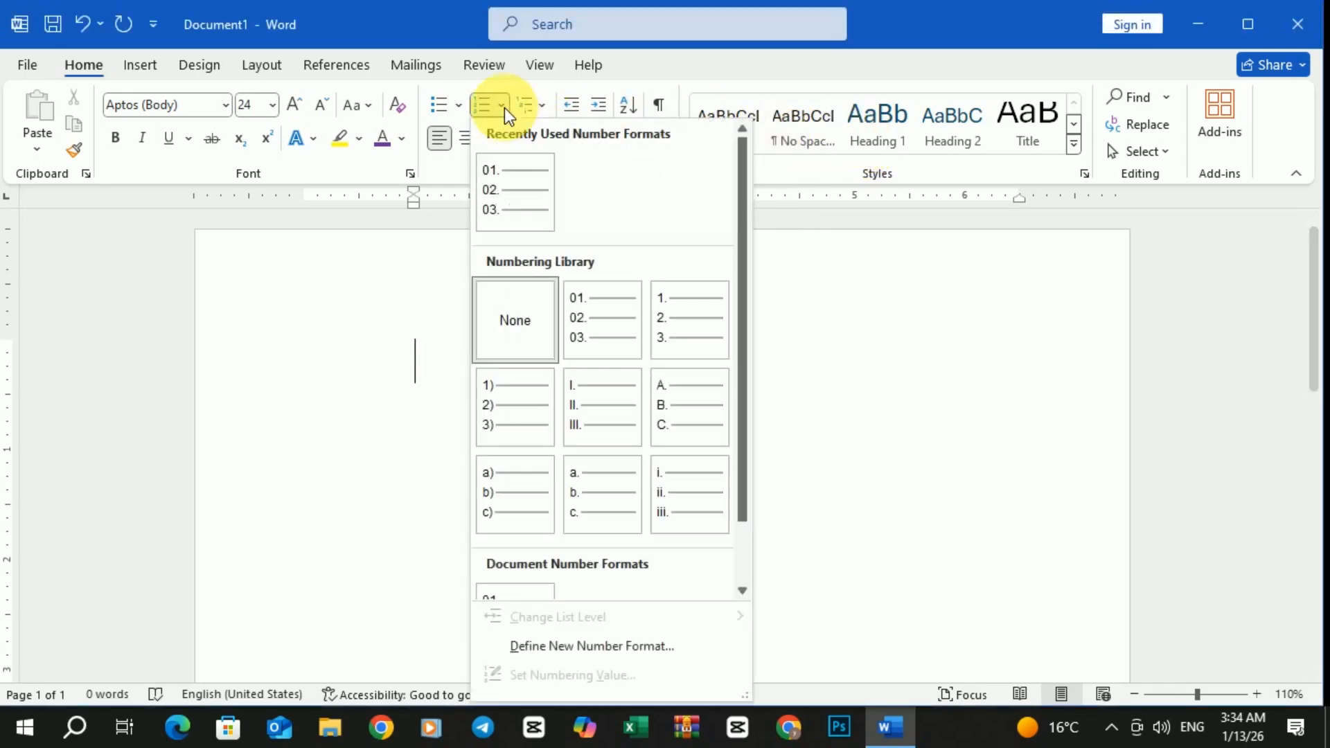
{"action": "left_click", "coordinate": [667, 512]}
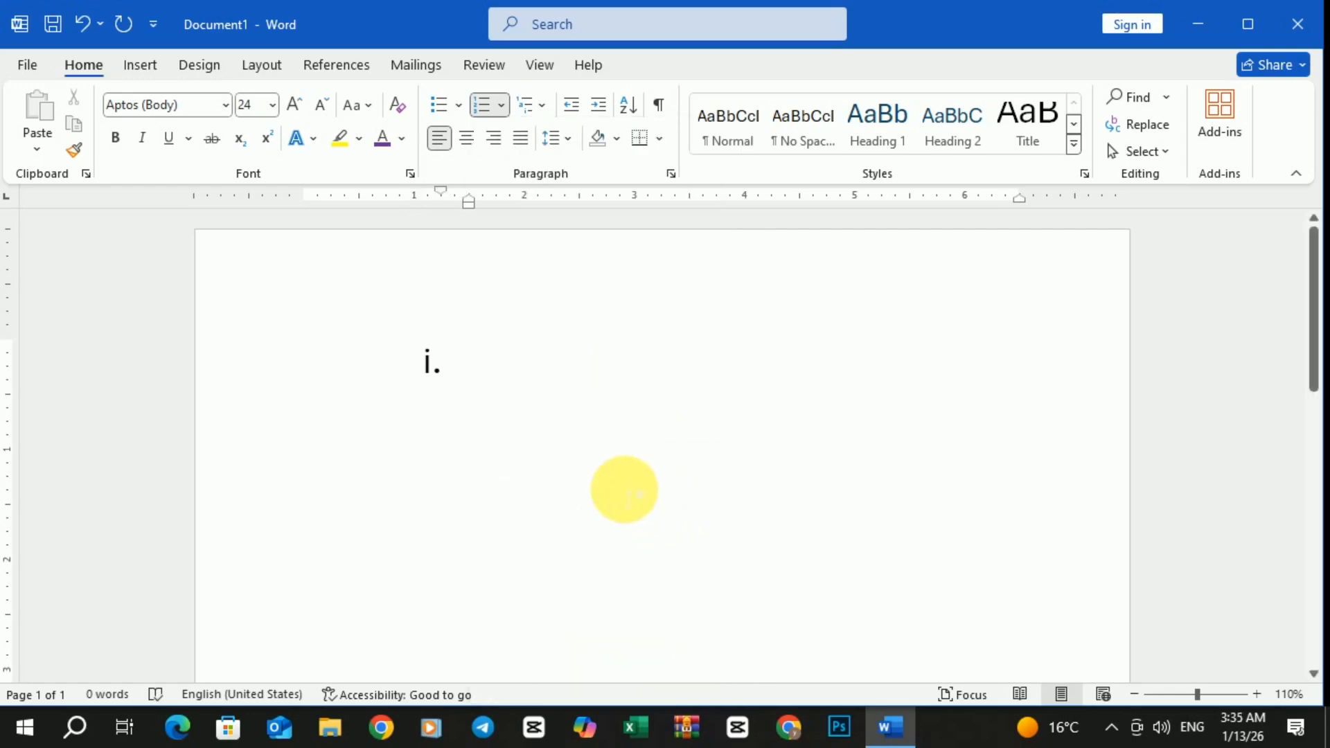
{"action": "type", "text": "i"}
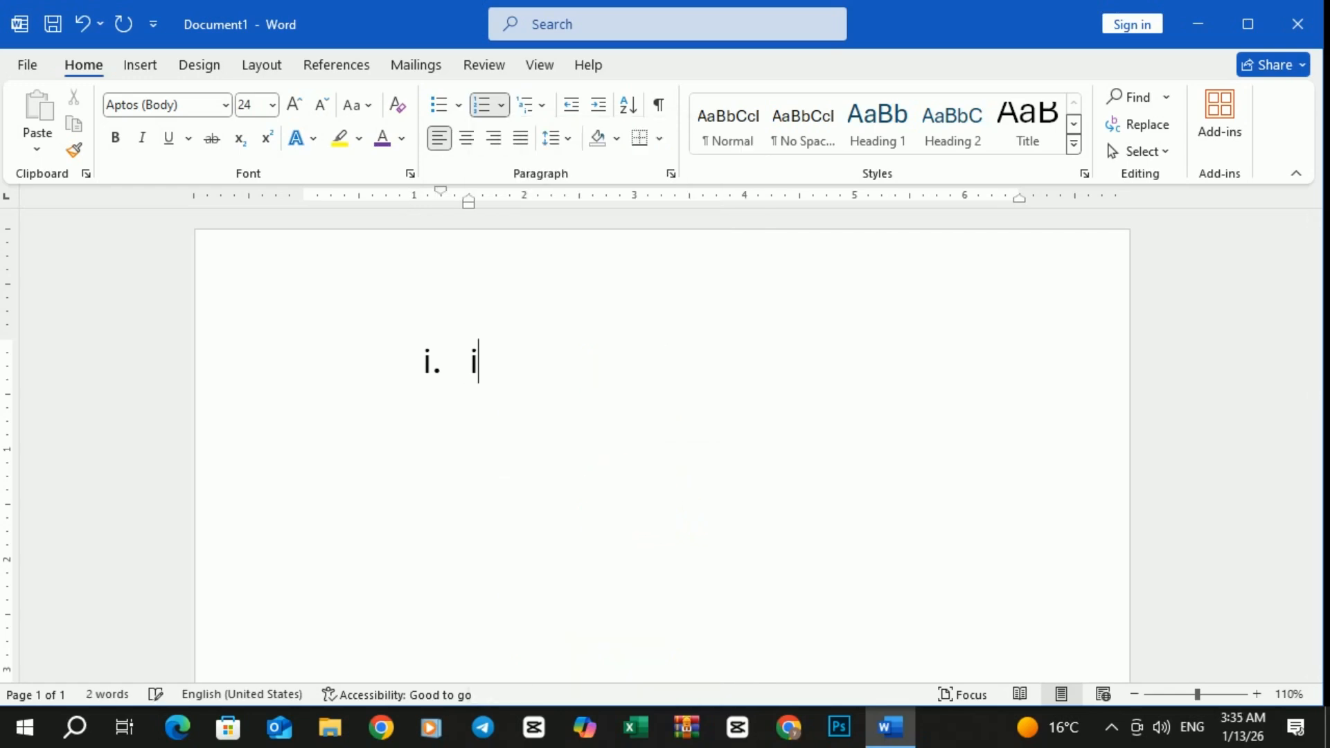
{"action": "type", "text": "t"}
{"action": "key", "text": "Return"}
{"action": "type", "text": "is"}
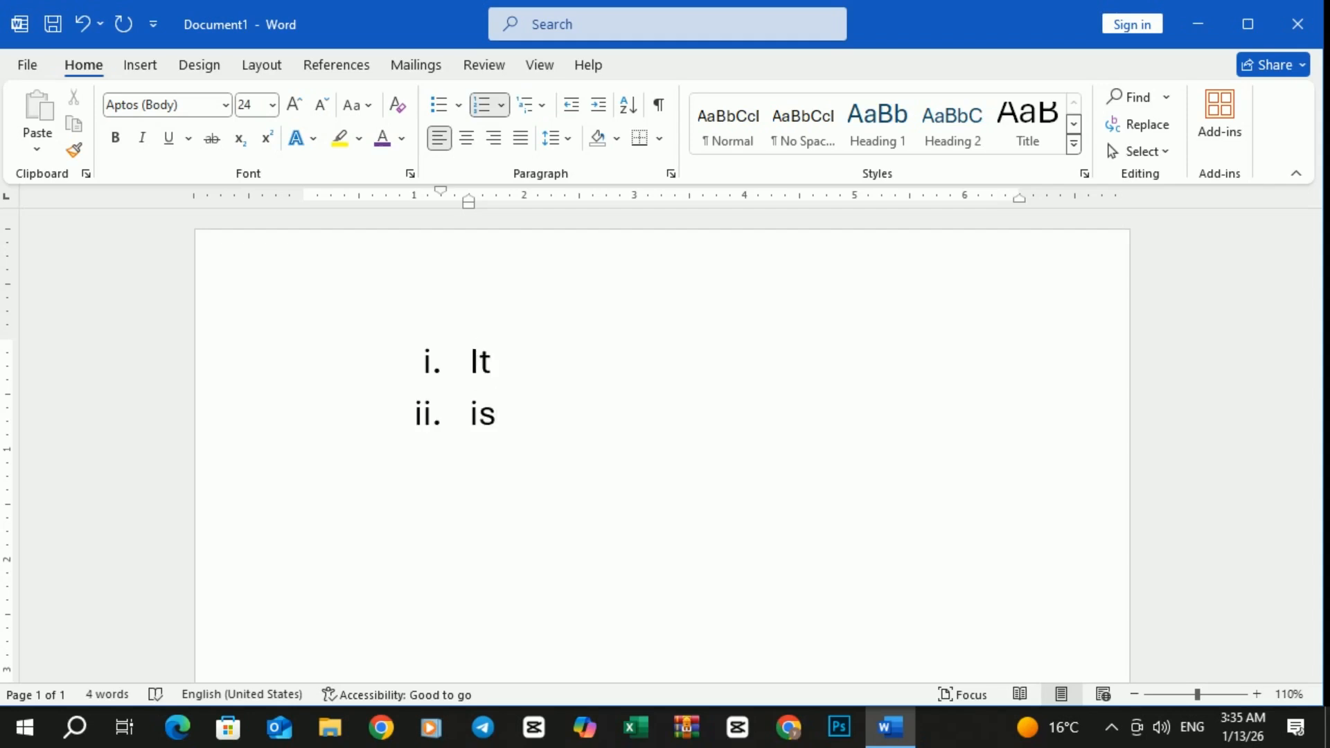
{"action": "key", "text": "Return"}
{"action": "type", "text": "a"}
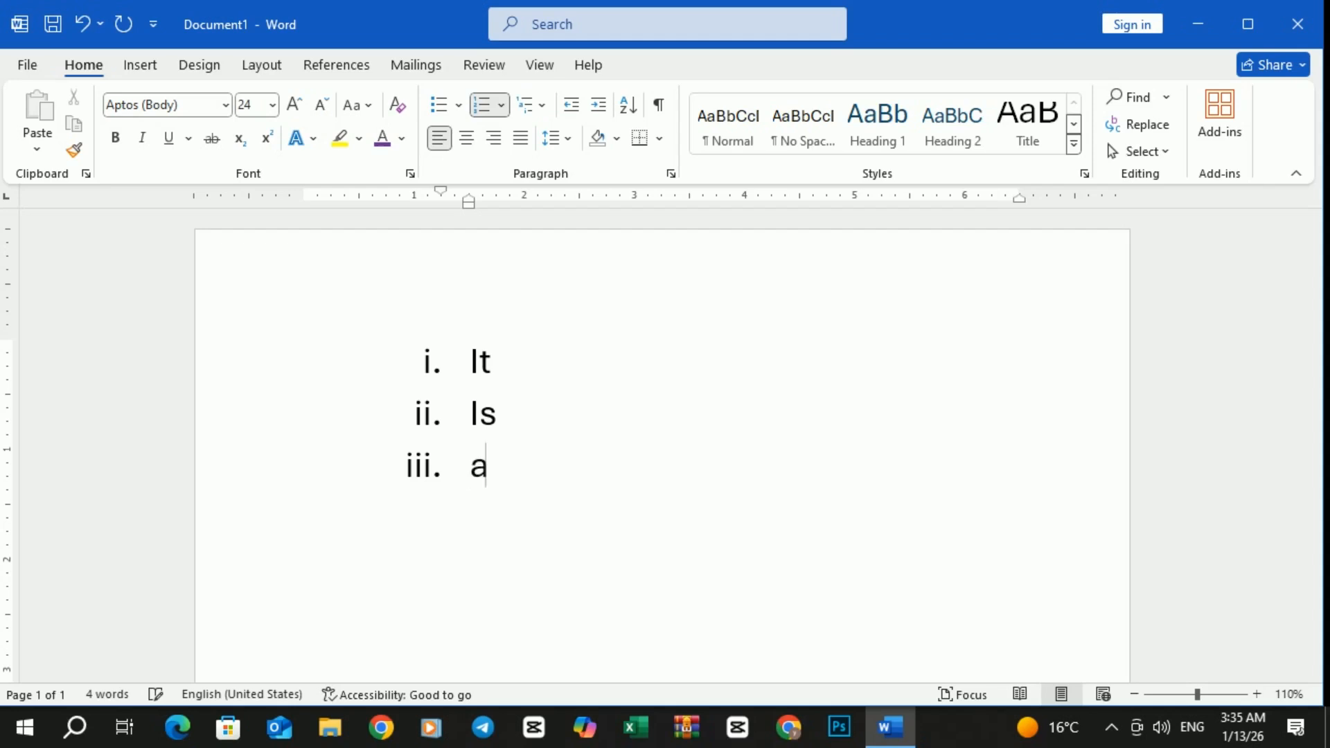
{"action": "key", "text": "Return"}
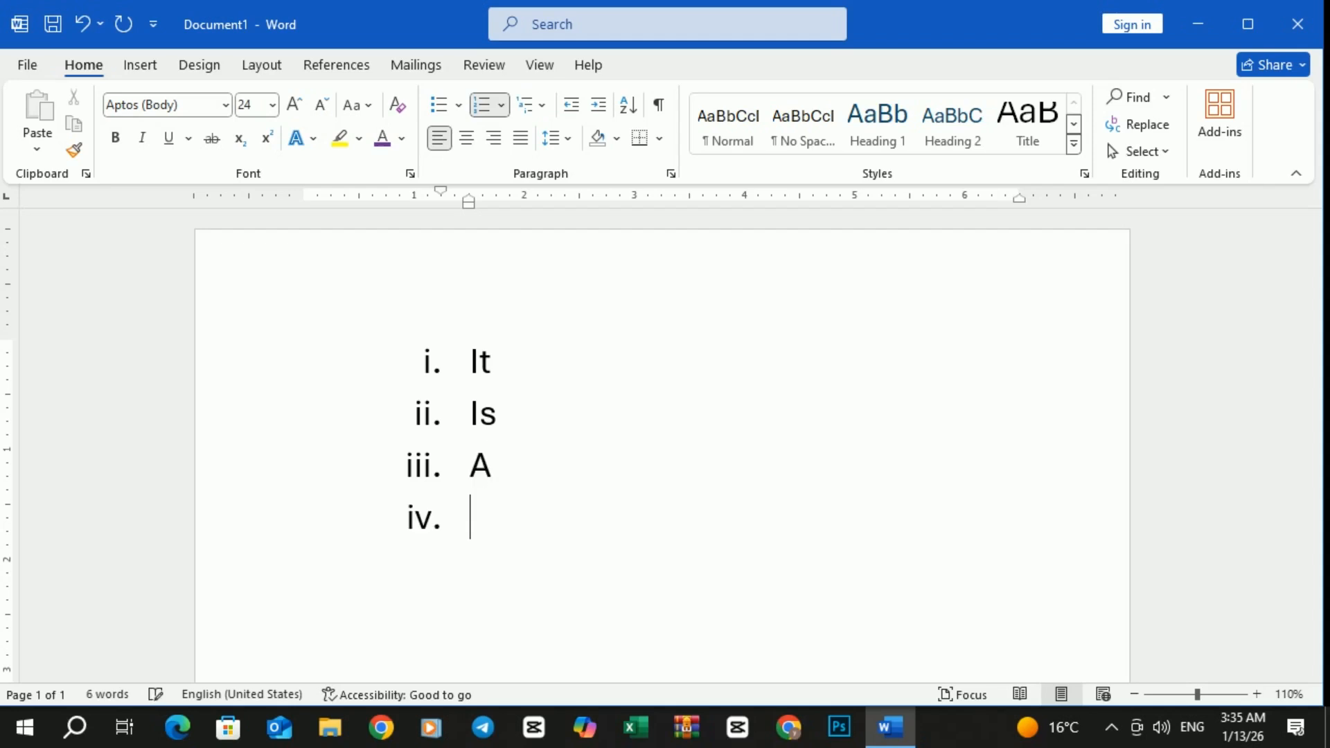
{"action": "type", "text": "sunn"}
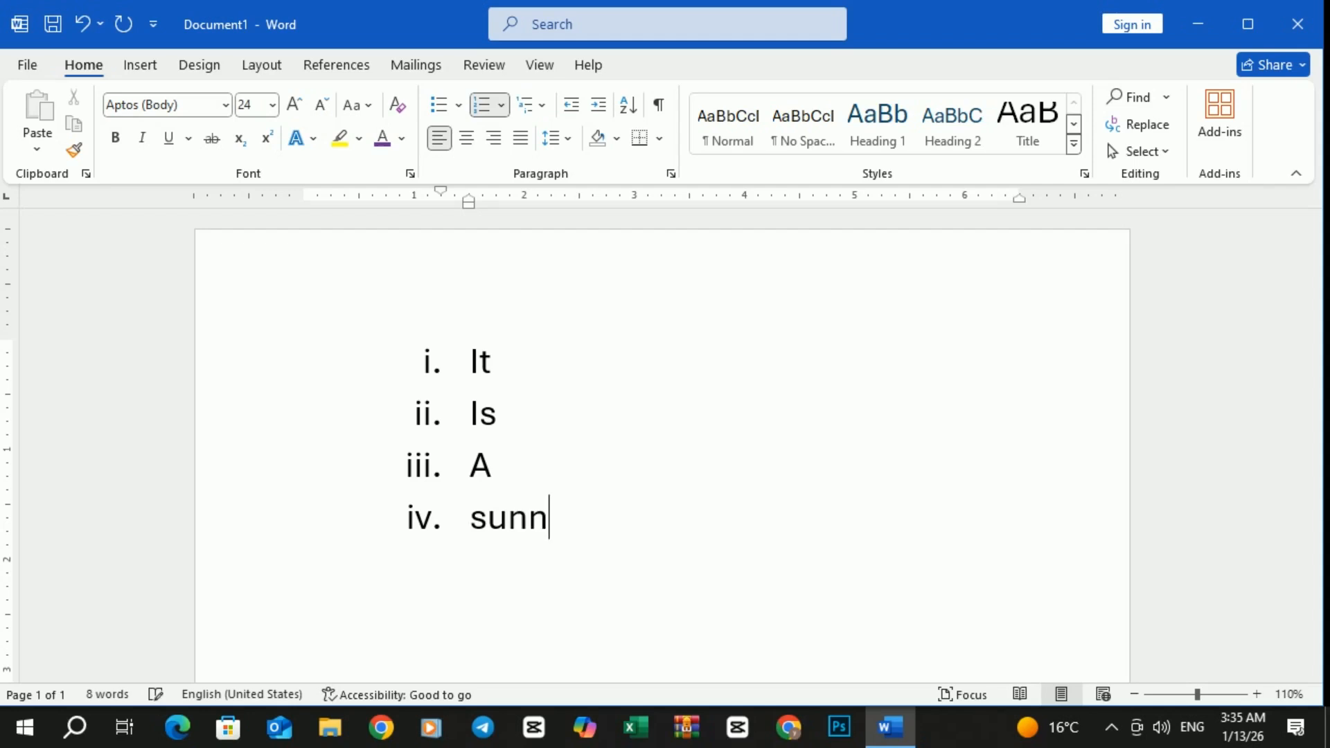
{"action": "type", "text": "y"}
{"action": "key", "text": "Return"}
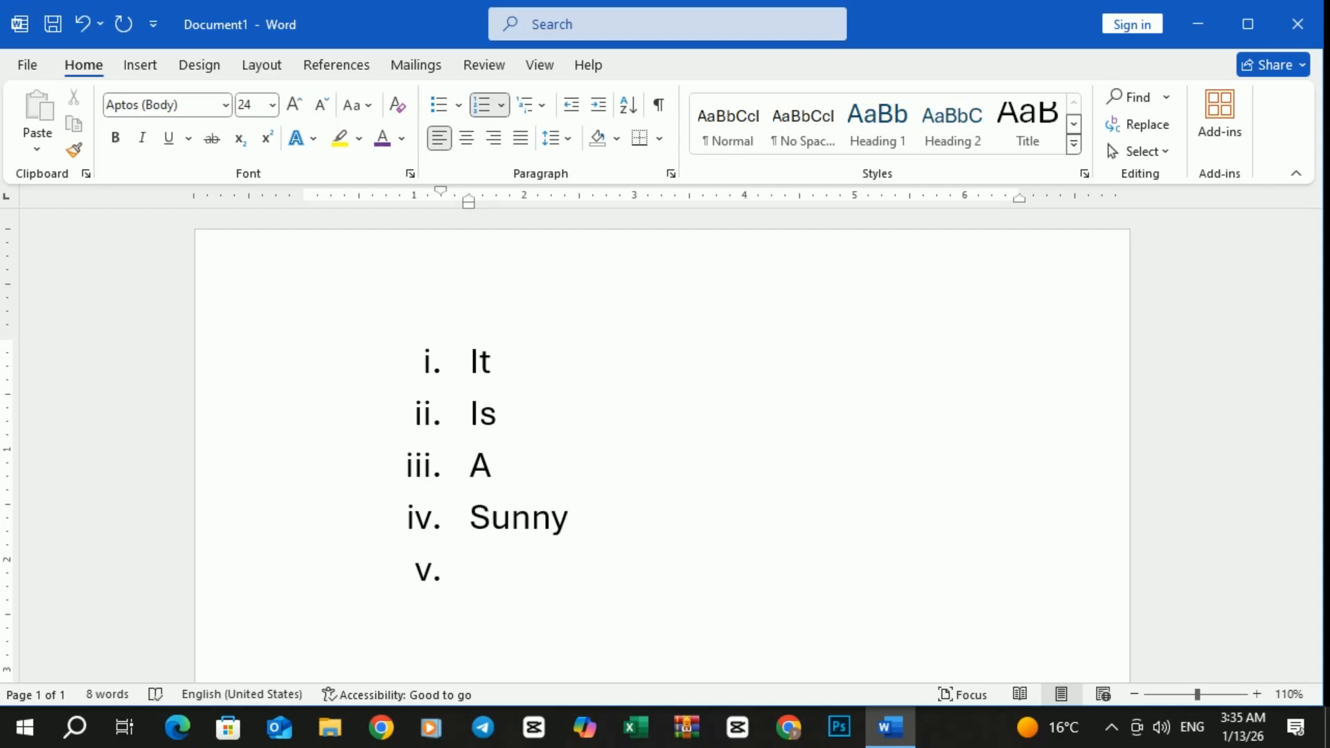
{"action": "type", "text": "day"}
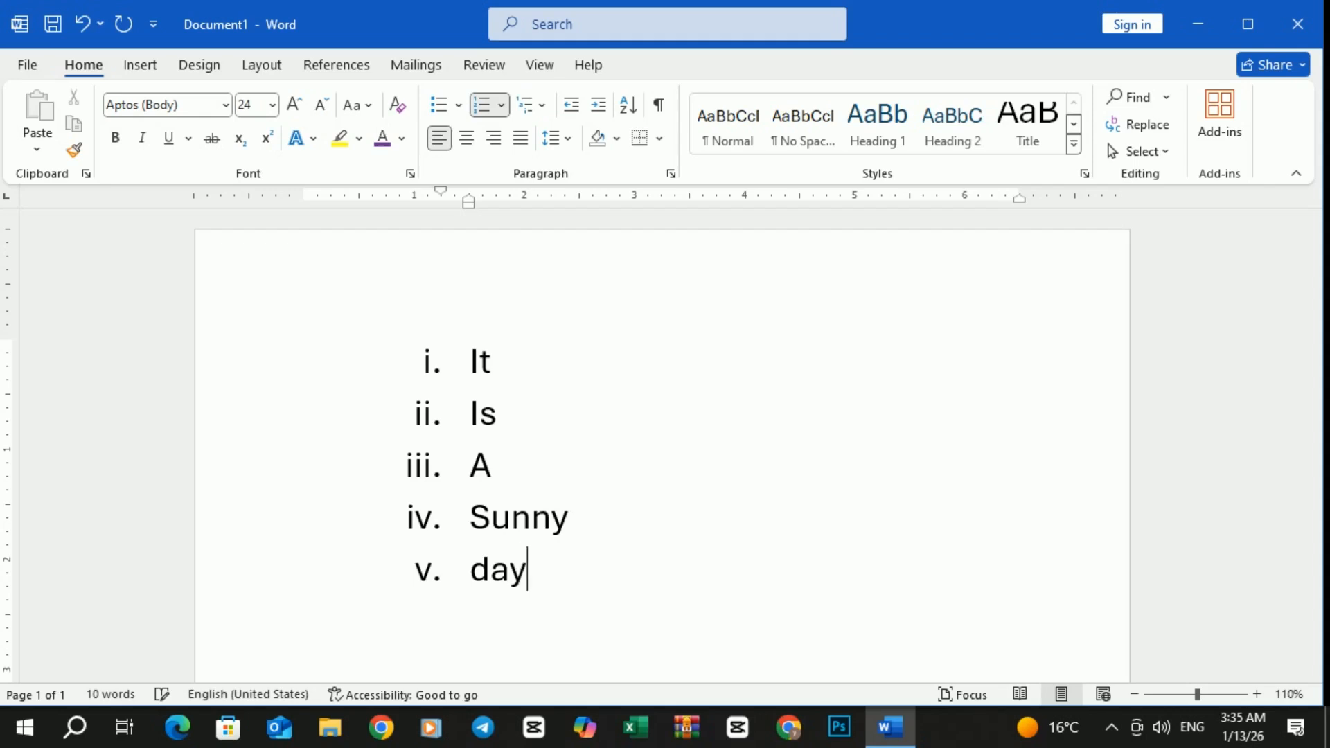
{"action": "key", "text": "Return"}
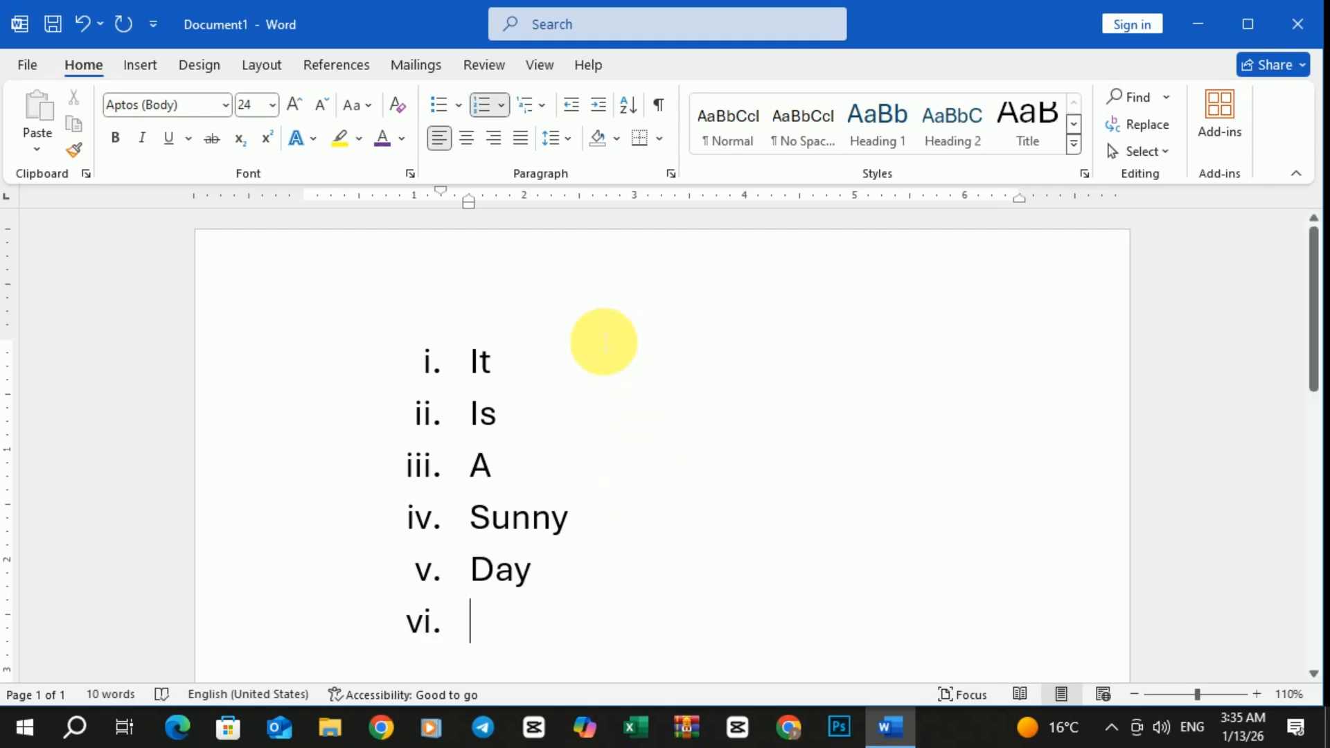
Step: Delete the whole Roman-numeral list and clear the remaining numbering and indent from the empty line
{"action": "left_click_drag", "start_coordinate": [499, 644], "coordinate": [418, 376]}
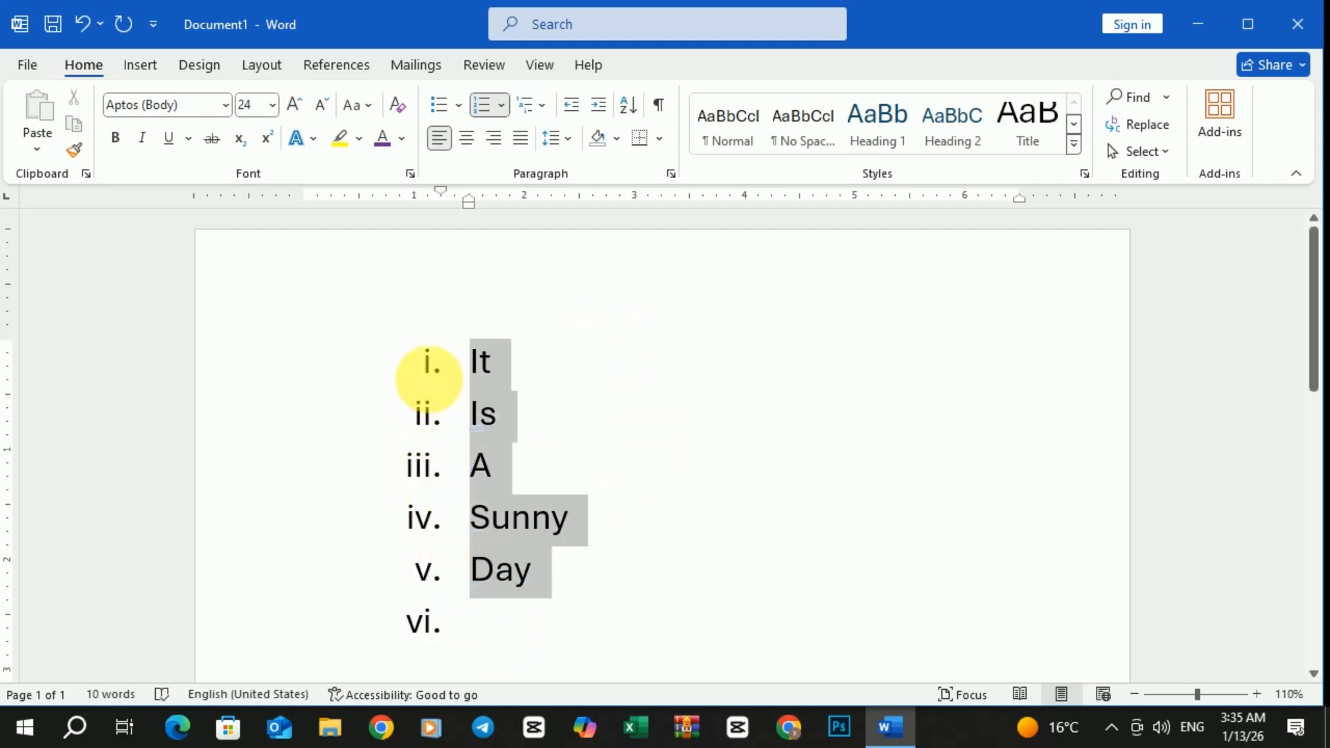
{"action": "key", "text": "BackSpace"}
{"action": "key", "text": "BackSpace"}
{"action": "key", "text": "BackSpace"}
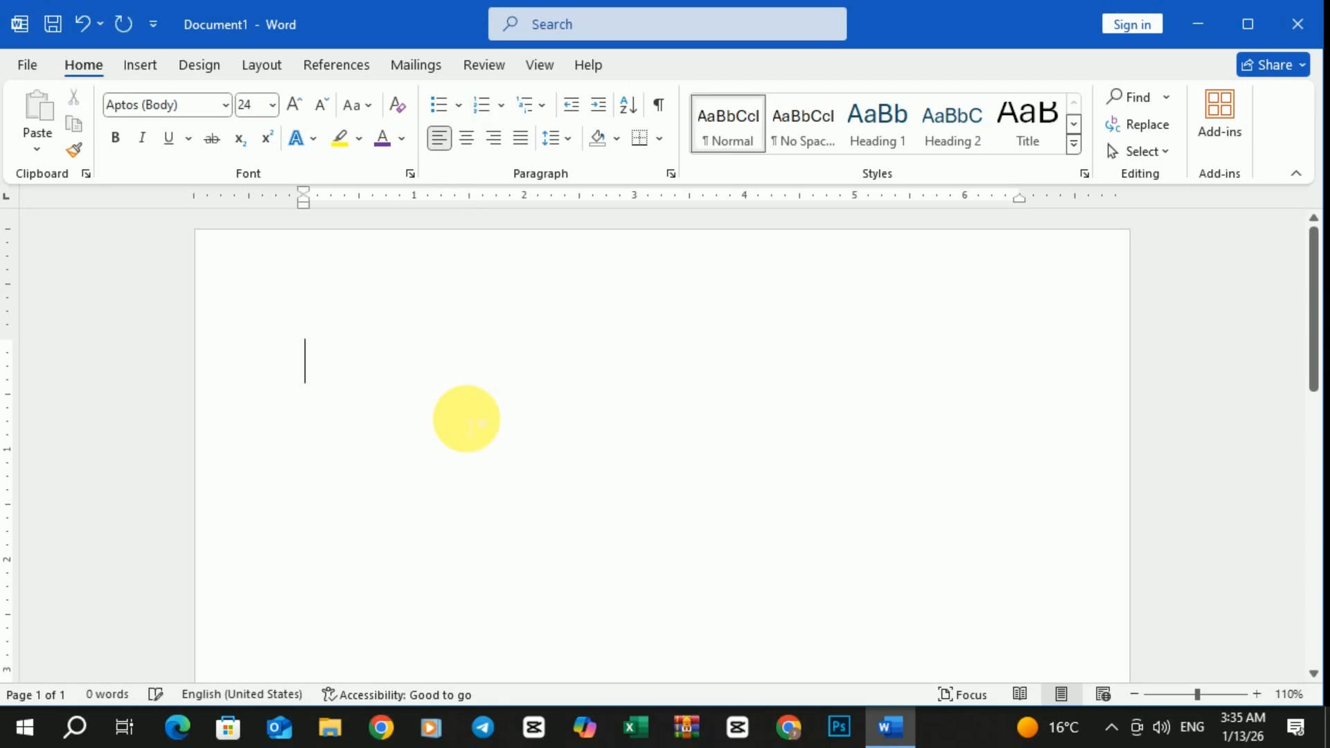
{"action": "key", "text": "BackSpace"}
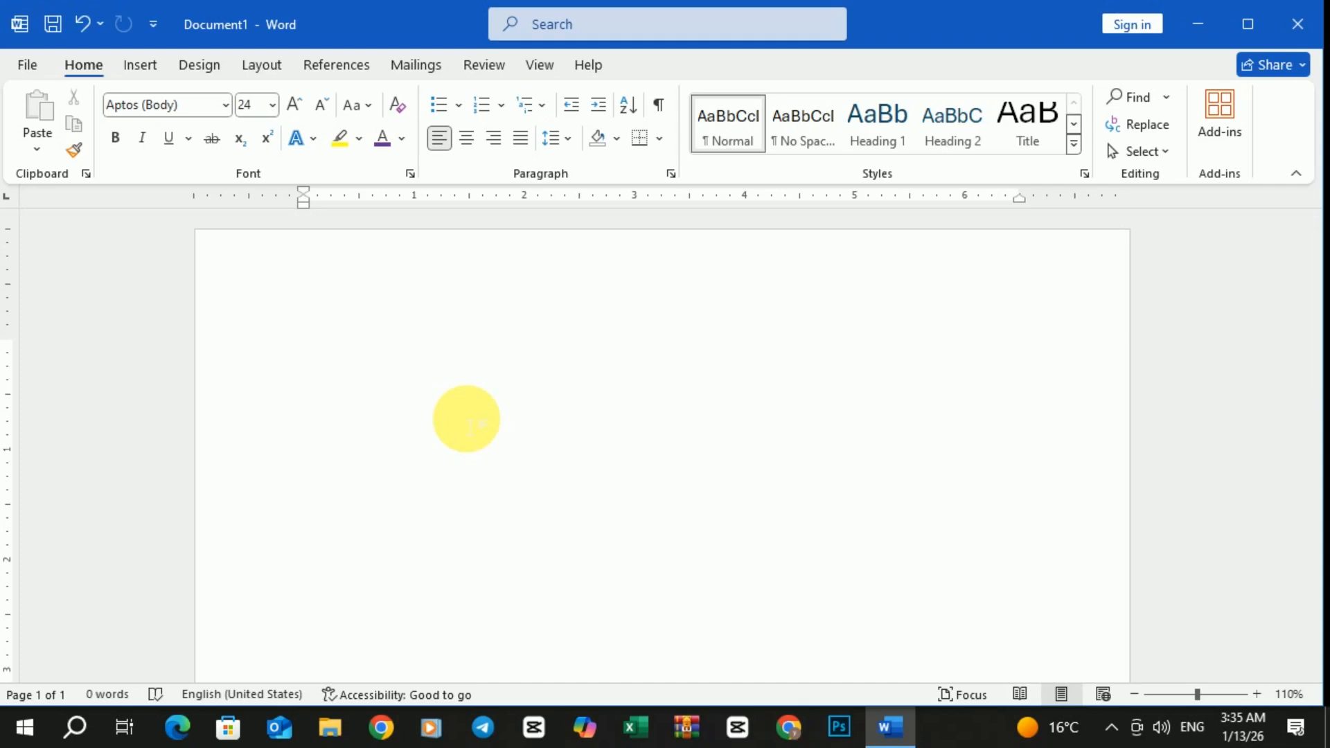
Step: Enter "We", "Are", "From" and "Africa" on separate plain lines without numbering
{"action": "type", "text": "we"}
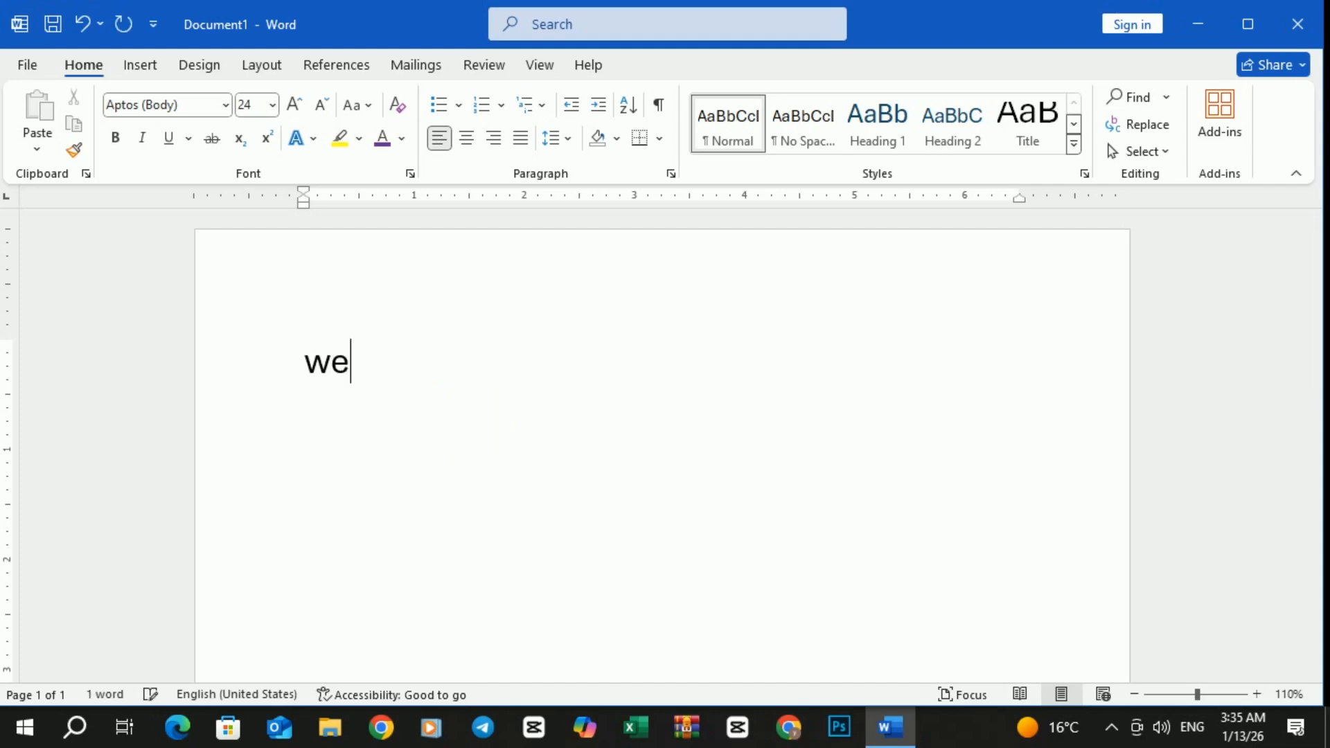
{"action": "key", "text": "Return"}
{"action": "type", "text": "are"}
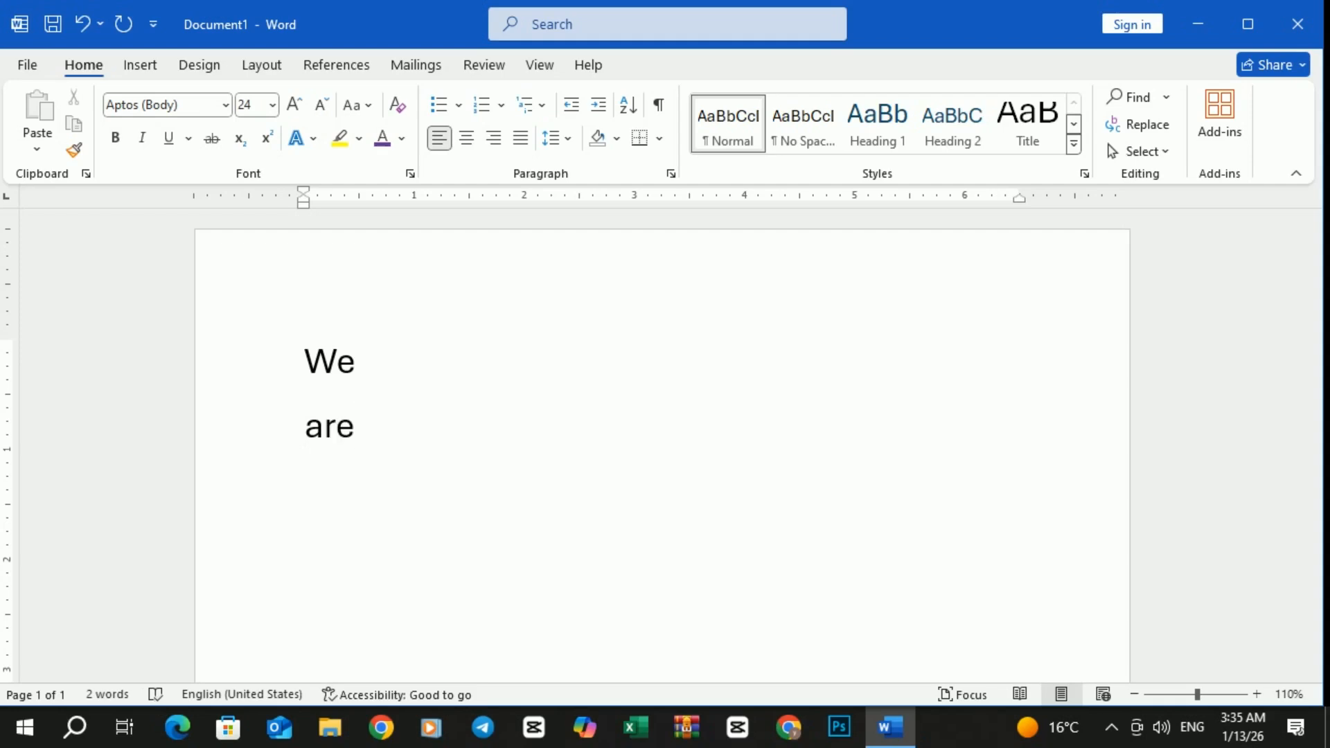
{"action": "key", "text": "Return"}
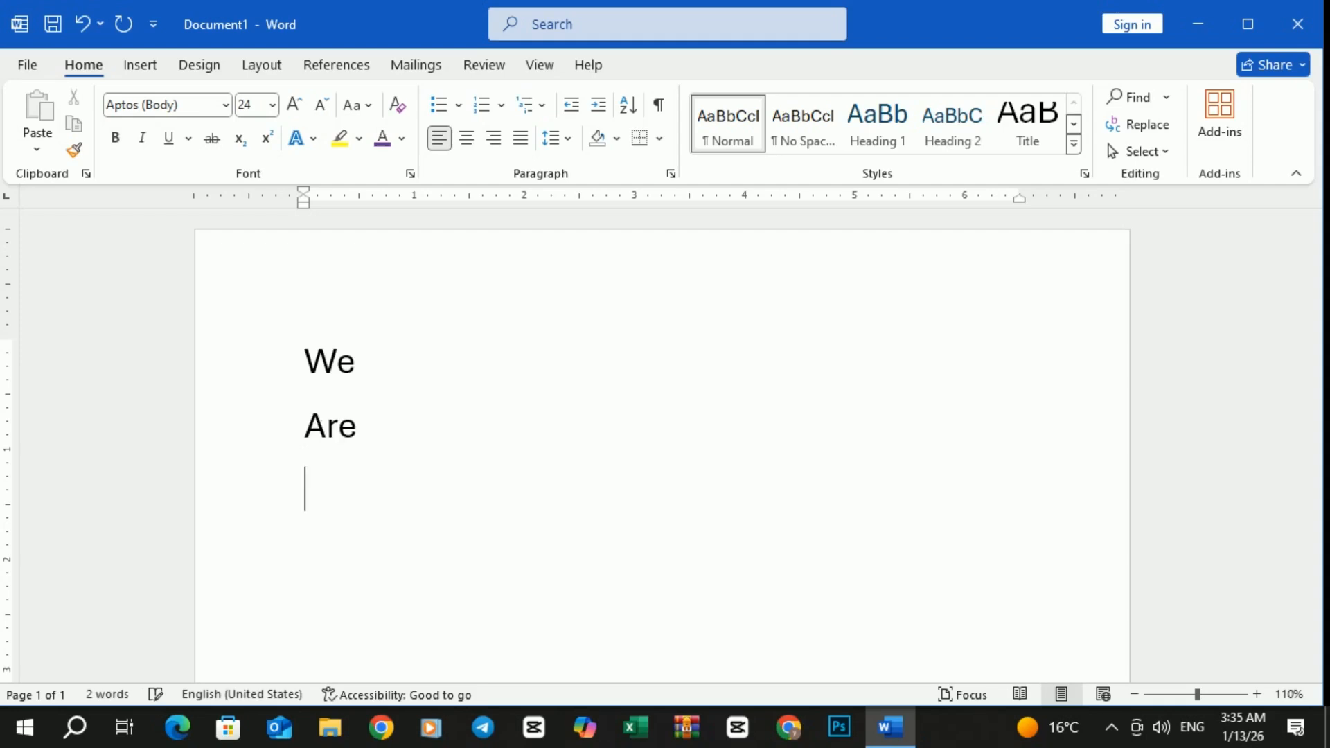
{"action": "type", "text": "from"}
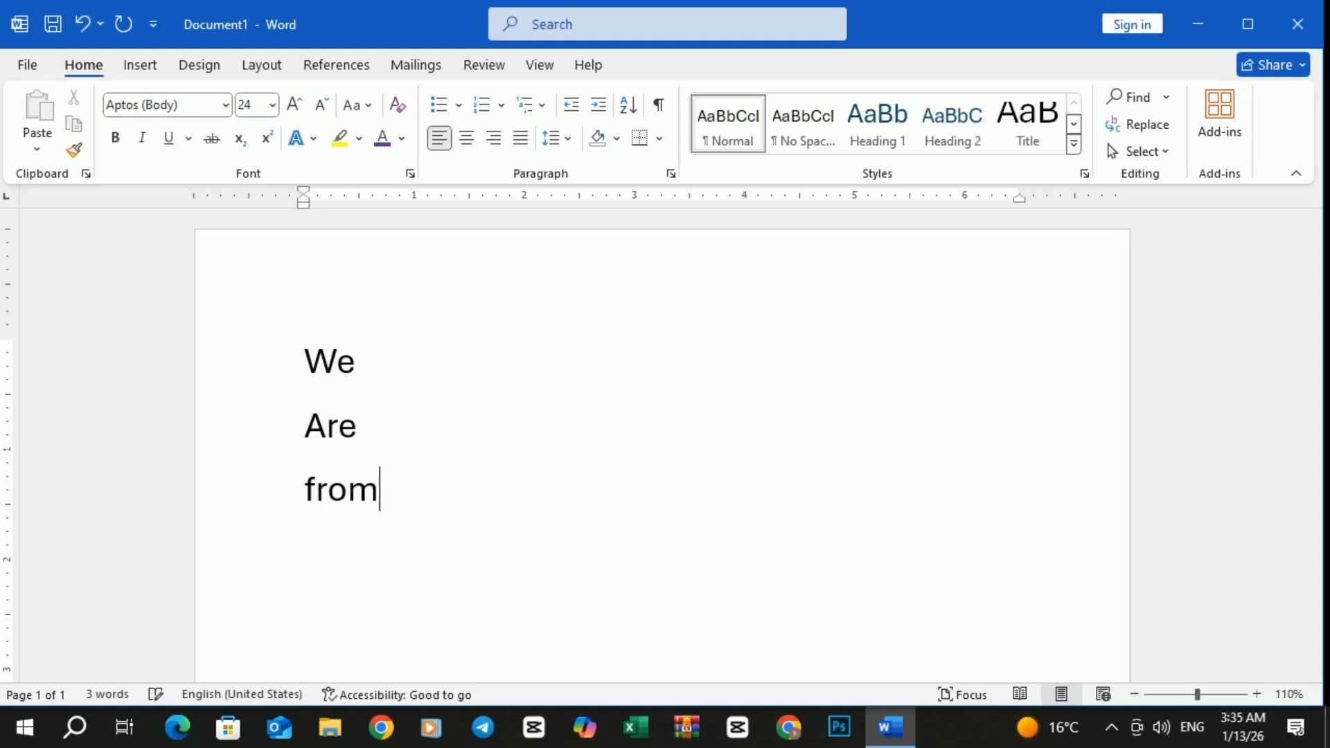
{"action": "key", "text": "Return"}
{"action": "type", "text": "a"}
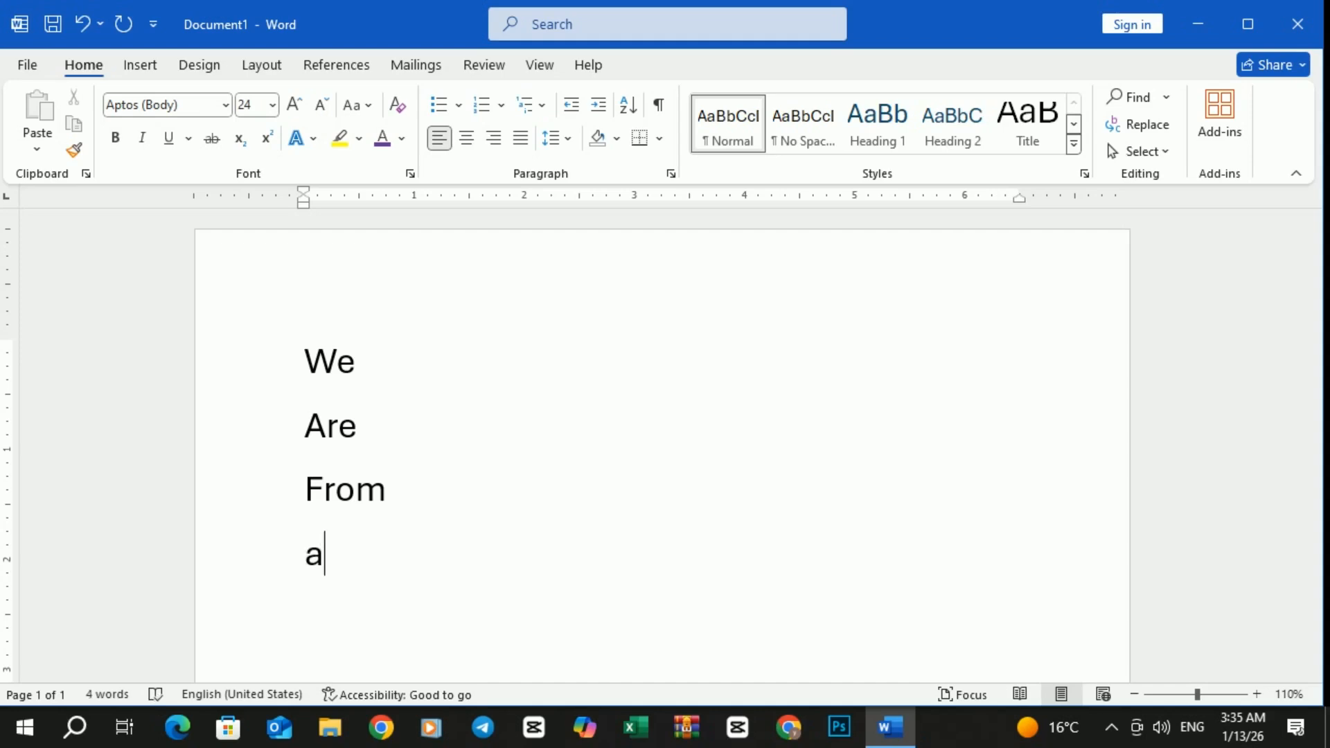
{"action": "type", "text": "frica"}
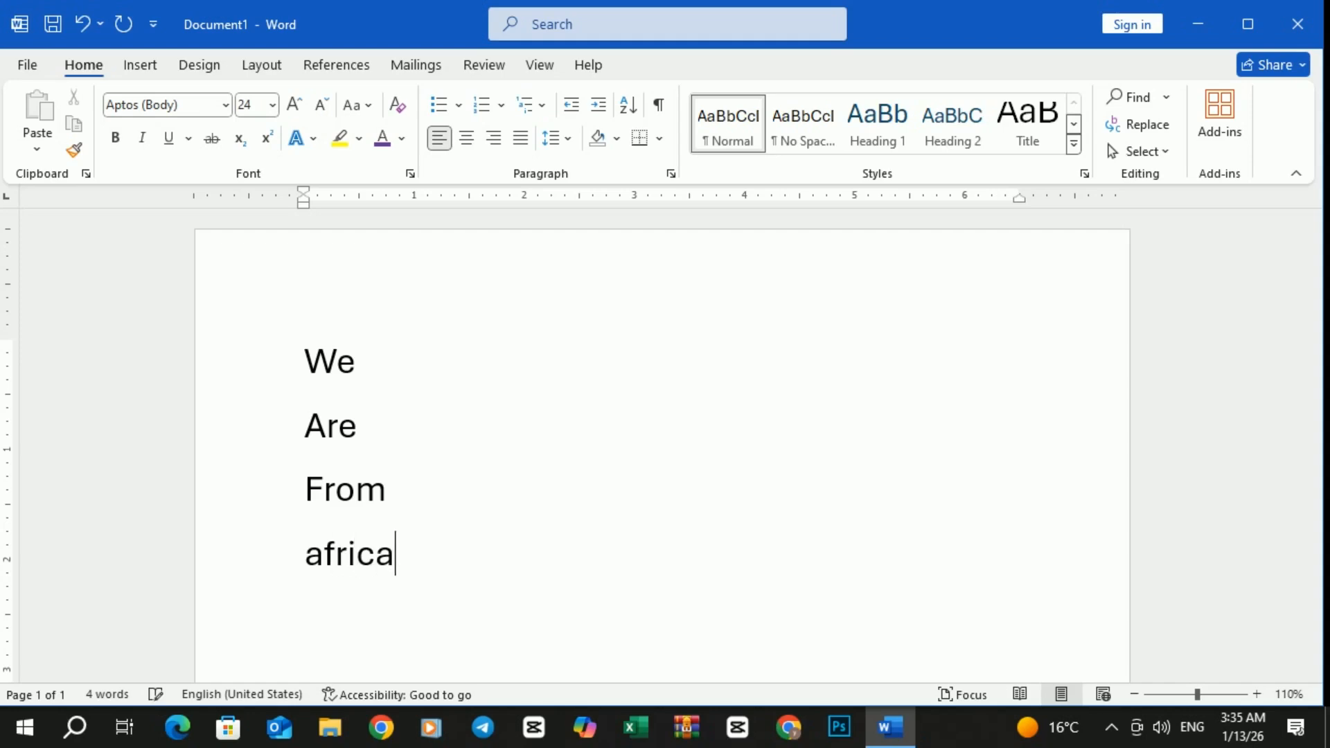
{"action": "key", "text": "Return"}
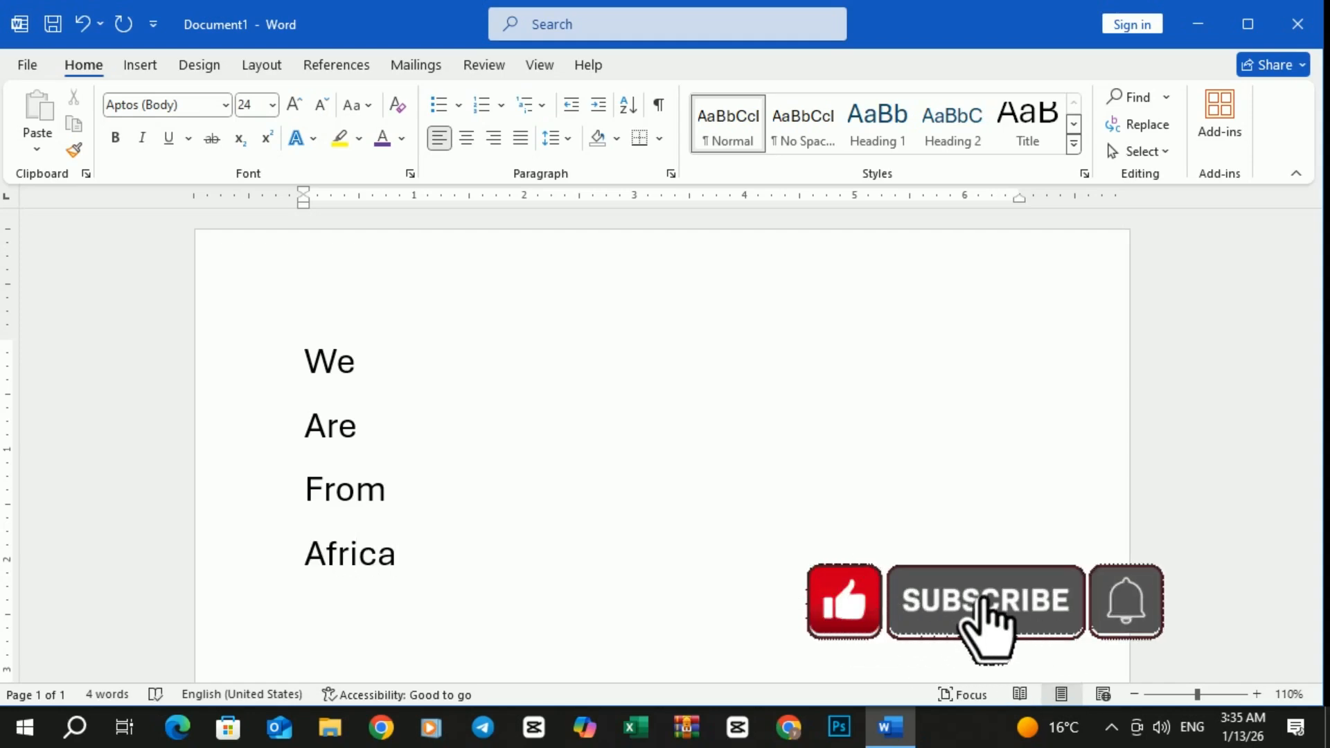
Step: Apply the 1., 2., 3. number format to the four lines from "We" to "Africa" and undo it
{"action": "left_click", "coordinate": [304, 365]}
{"action": "left_click_drag", "start_coordinate": [326, 380], "coordinate": [413, 552]}
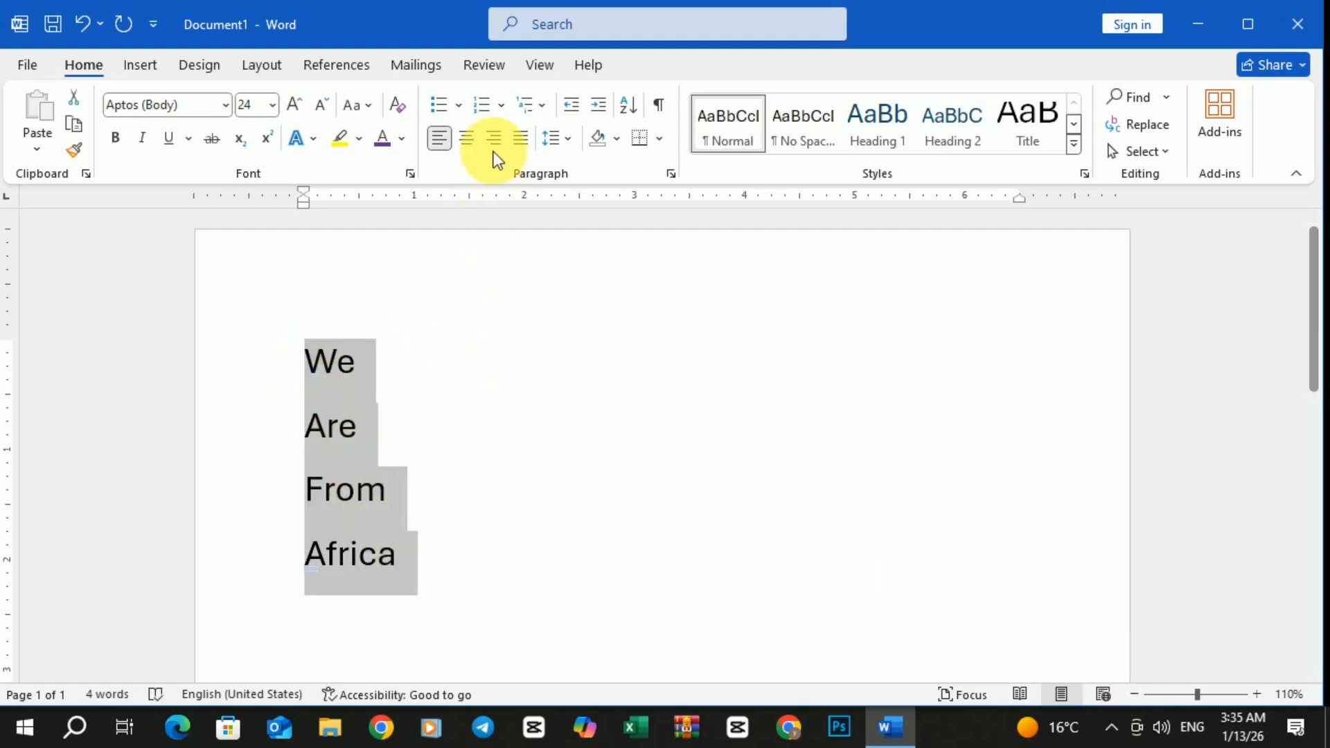
{"action": "left_click", "coordinate": [501, 105]}
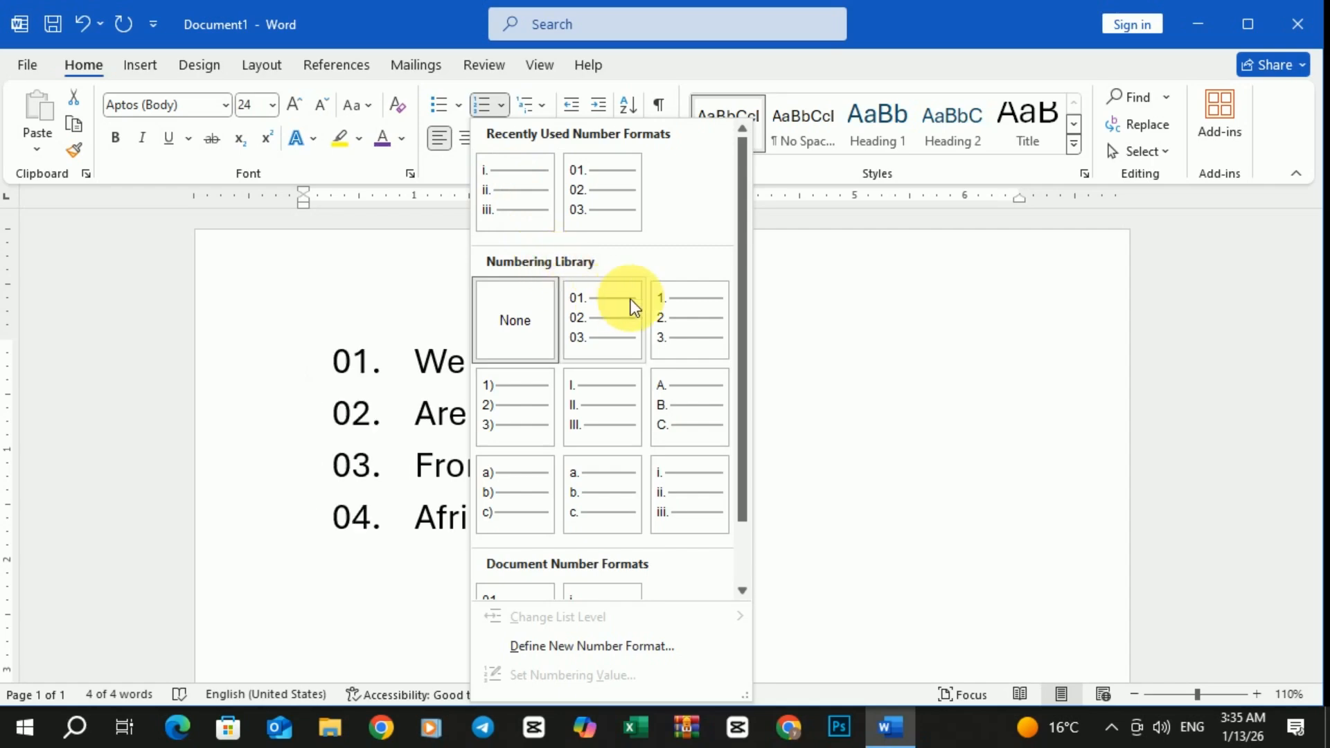
{"action": "left_click", "coordinate": [668, 313]}
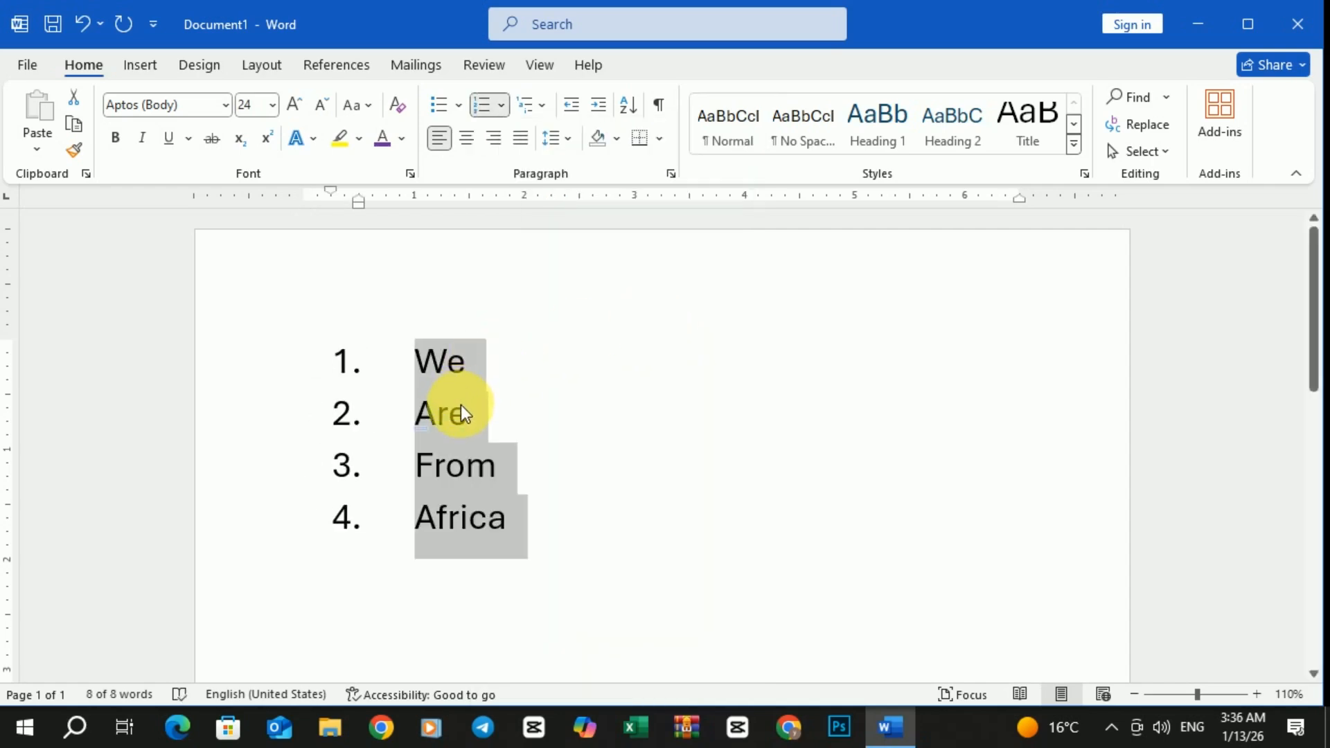
{"action": "left_click", "coordinate": [82, 26]}
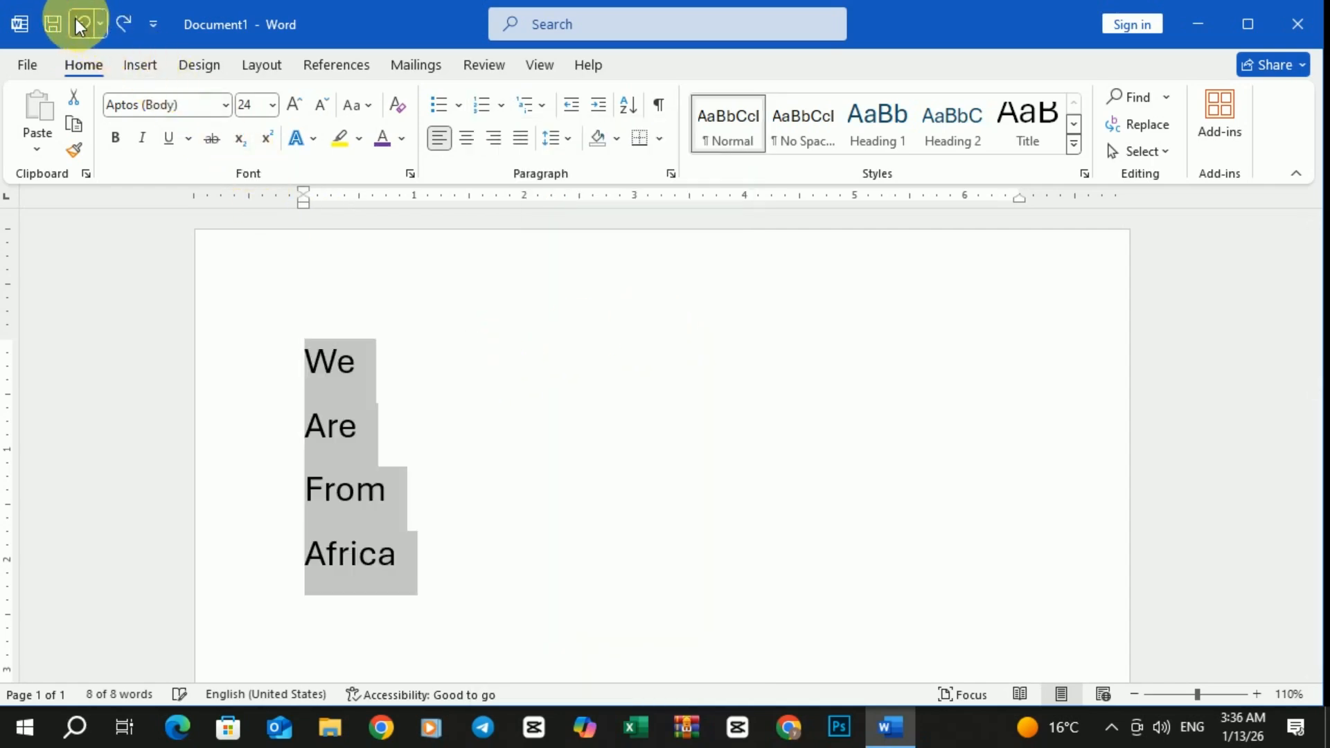
Step: Apply arrow bullets from the bullet library to the four selected lines and deselect the text
{"action": "left_click", "coordinate": [460, 105]}
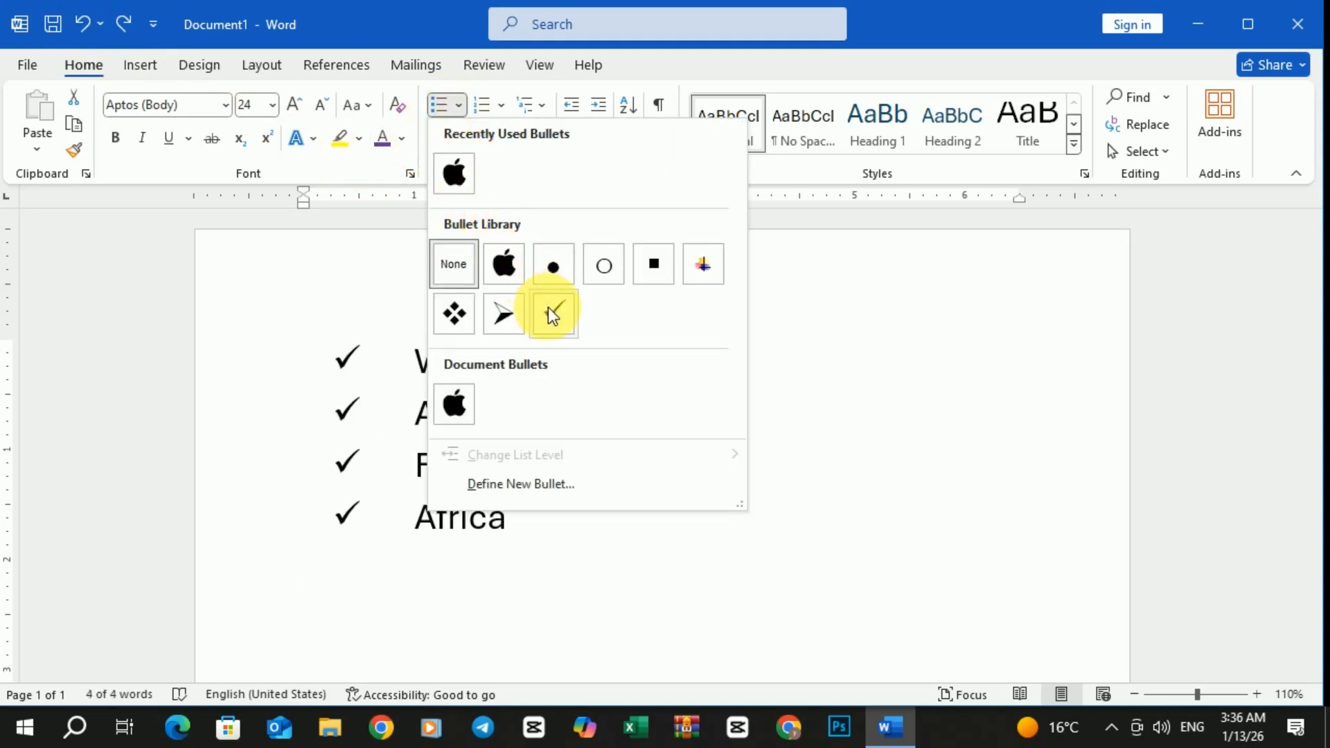
{"action": "left_click", "coordinate": [503, 310]}
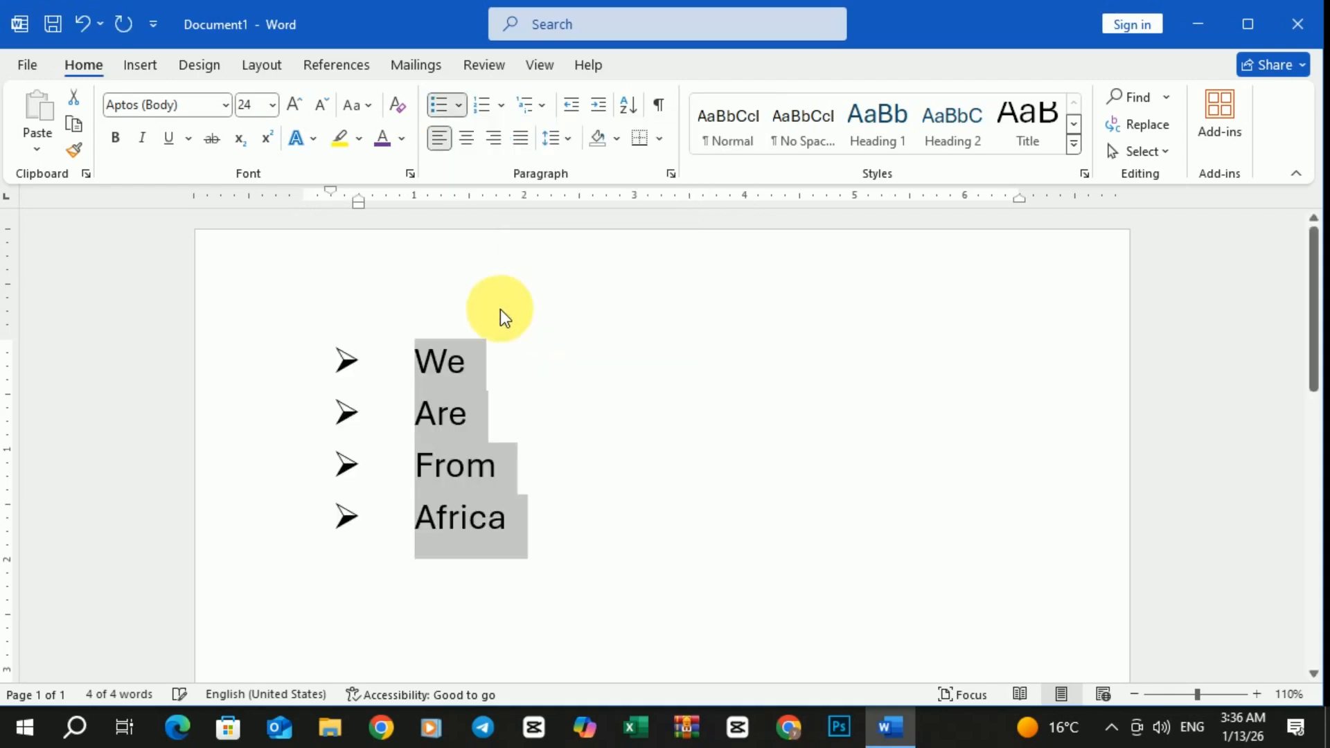
{"action": "left_click", "coordinate": [539, 444]}
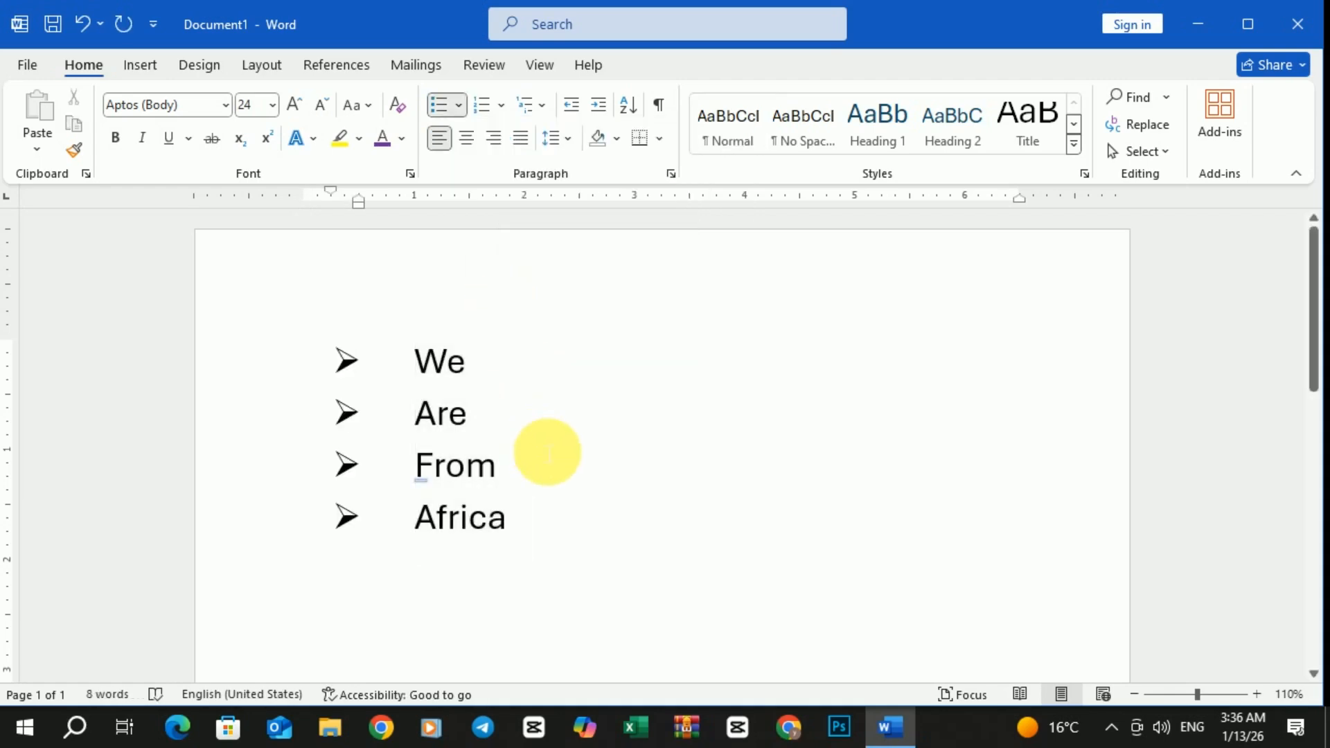
Step: Replace the arrow-bulleted list with a new list in the 1., 2., 3. number format, entering "Am" as its first item
{"action": "left_click_drag", "start_coordinate": [525, 589], "coordinate": [375, 385]}
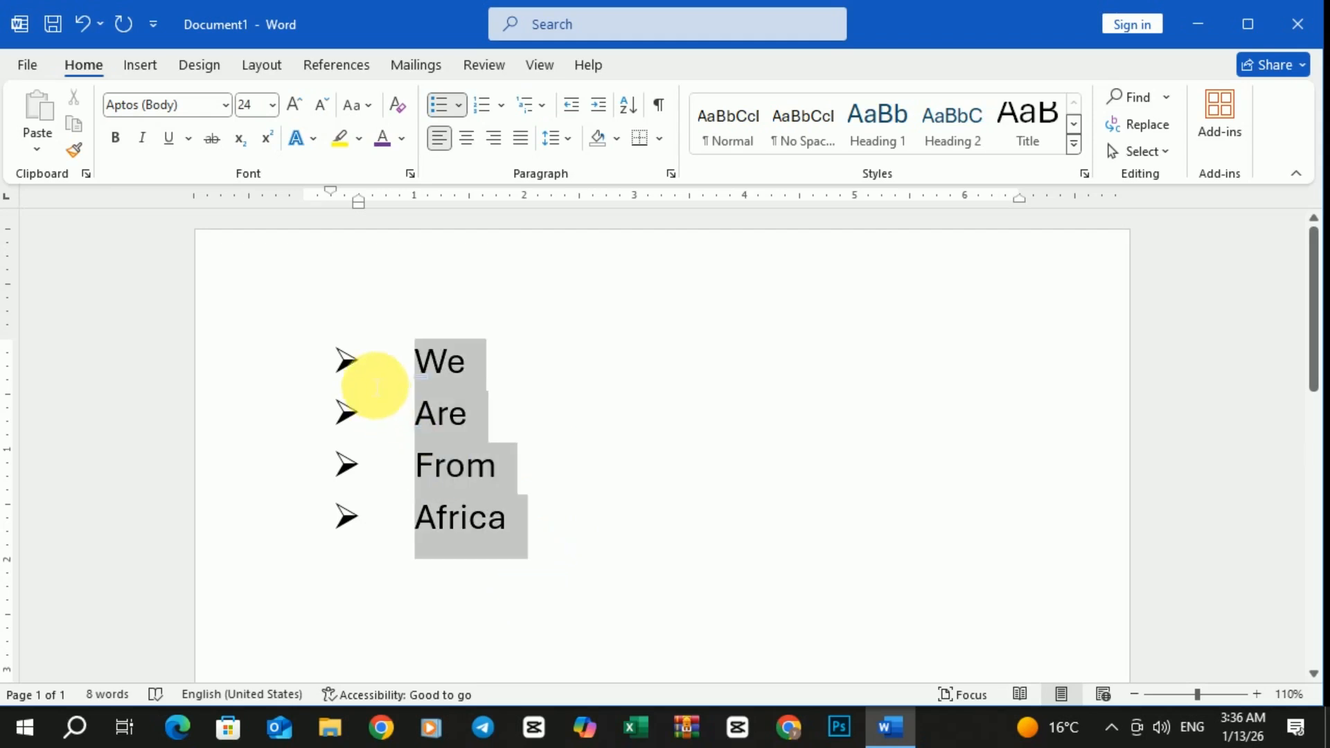
{"action": "key", "text": "BackSpace"}
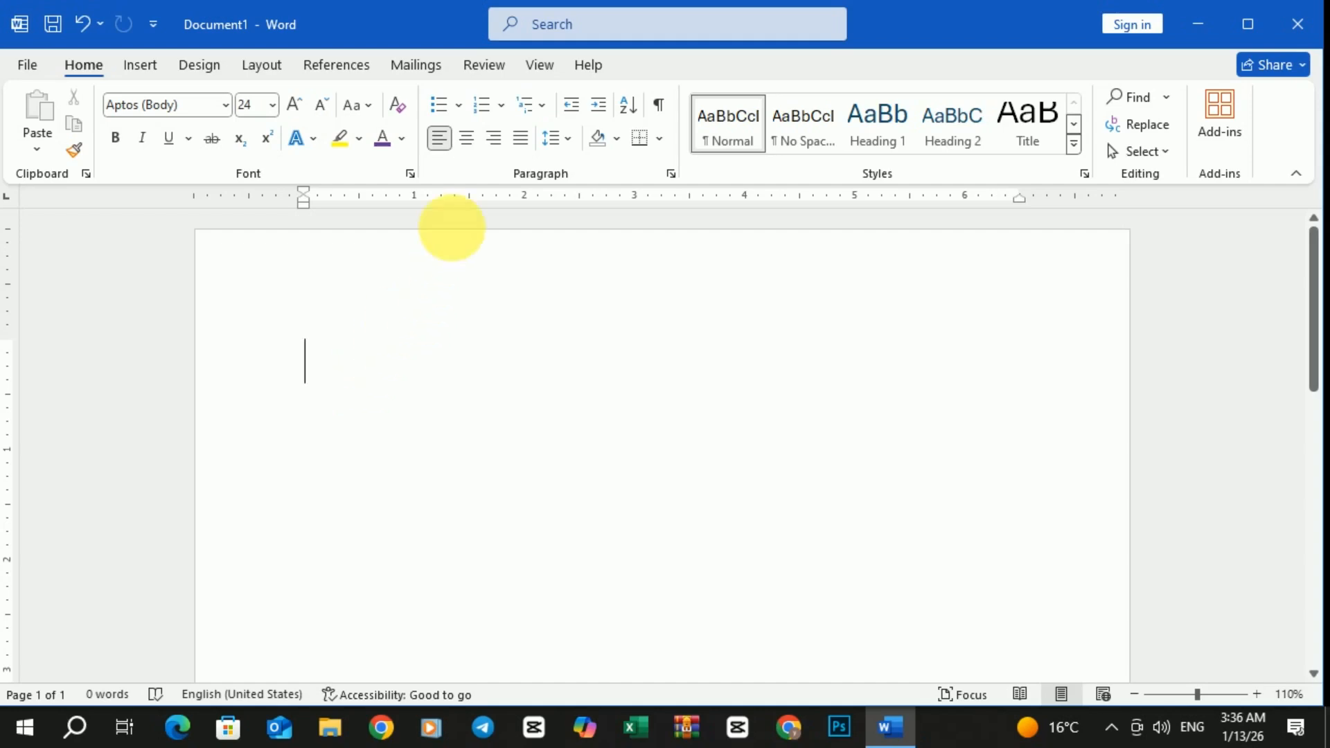
{"action": "left_click", "coordinate": [501, 106]}
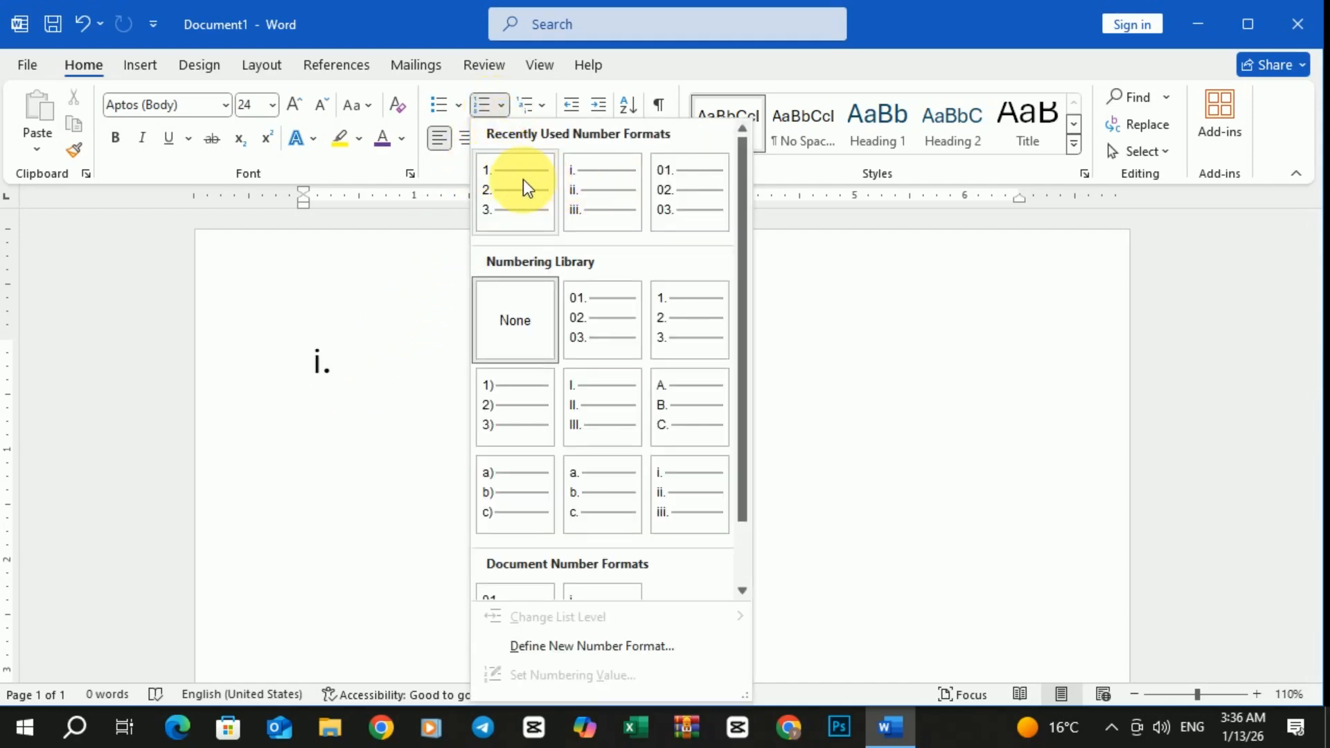
{"action": "left_click", "coordinate": [505, 182]}
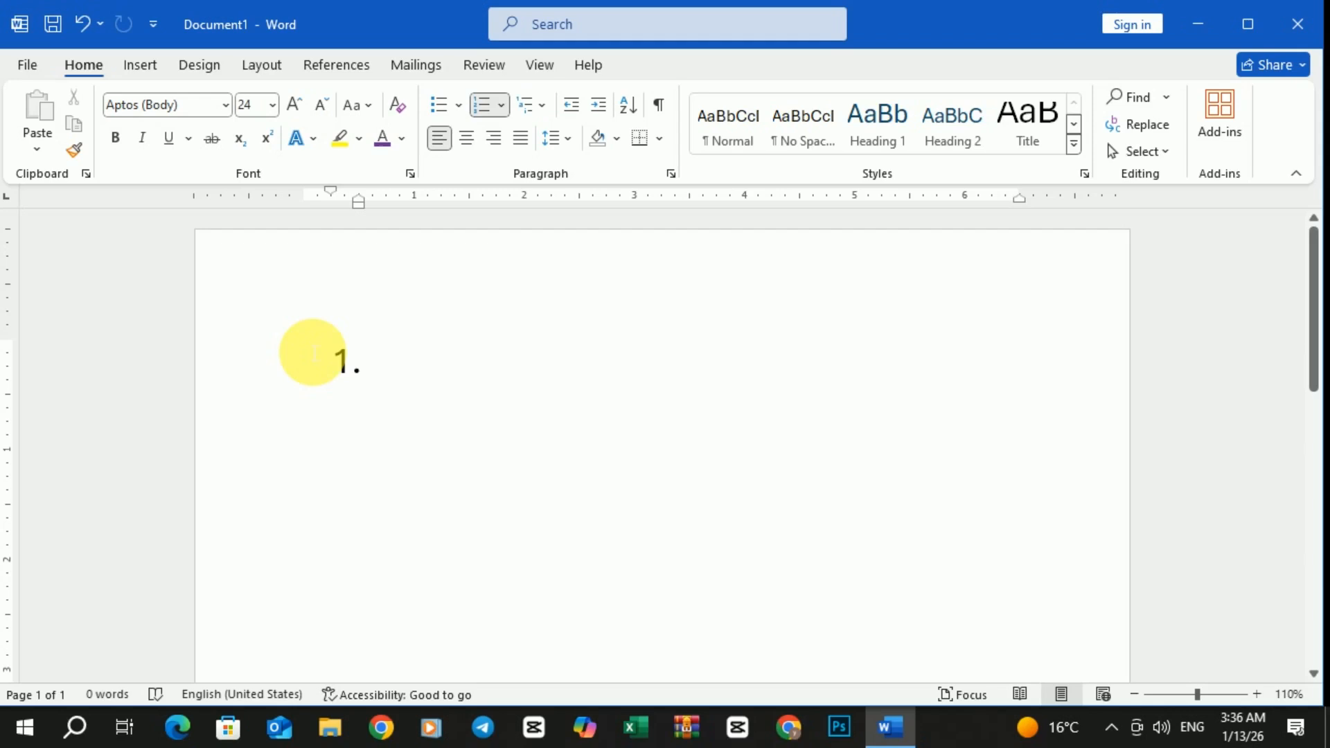
{"action": "type", "text": "am"}
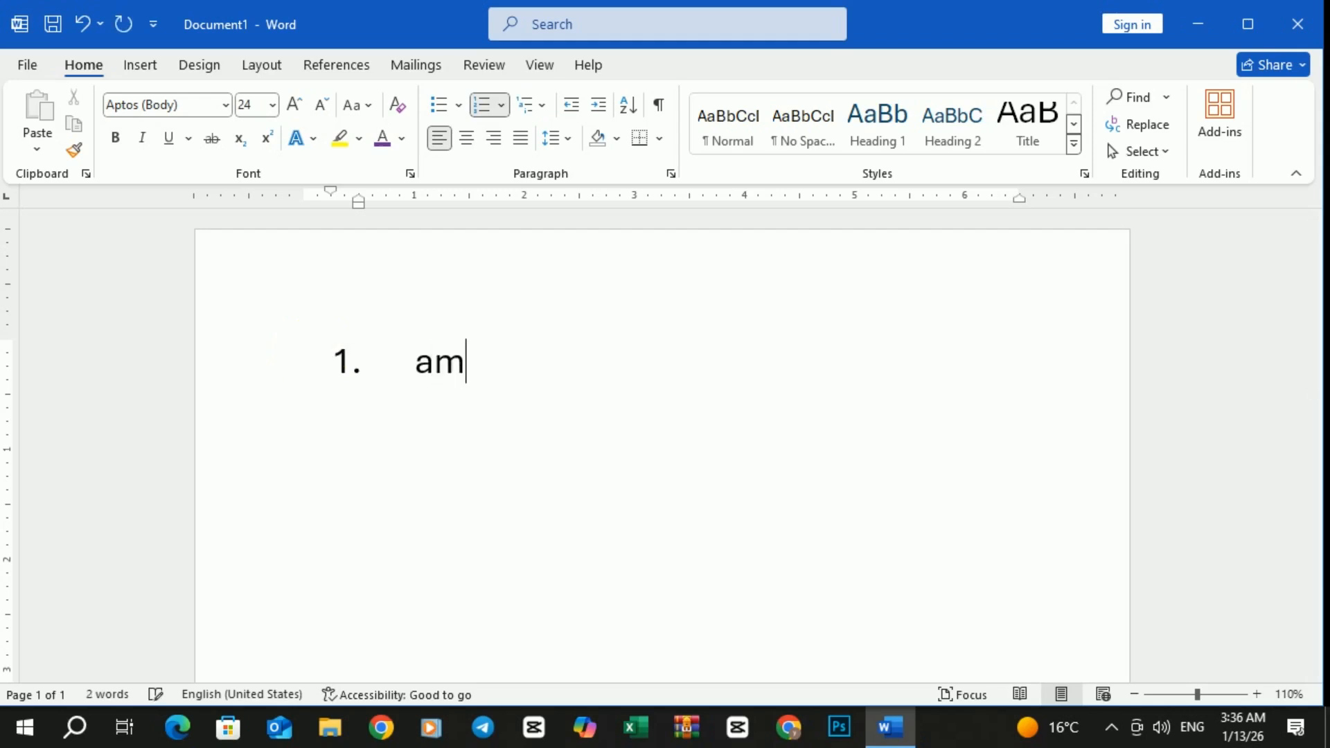
{"action": "key", "text": "Return"}
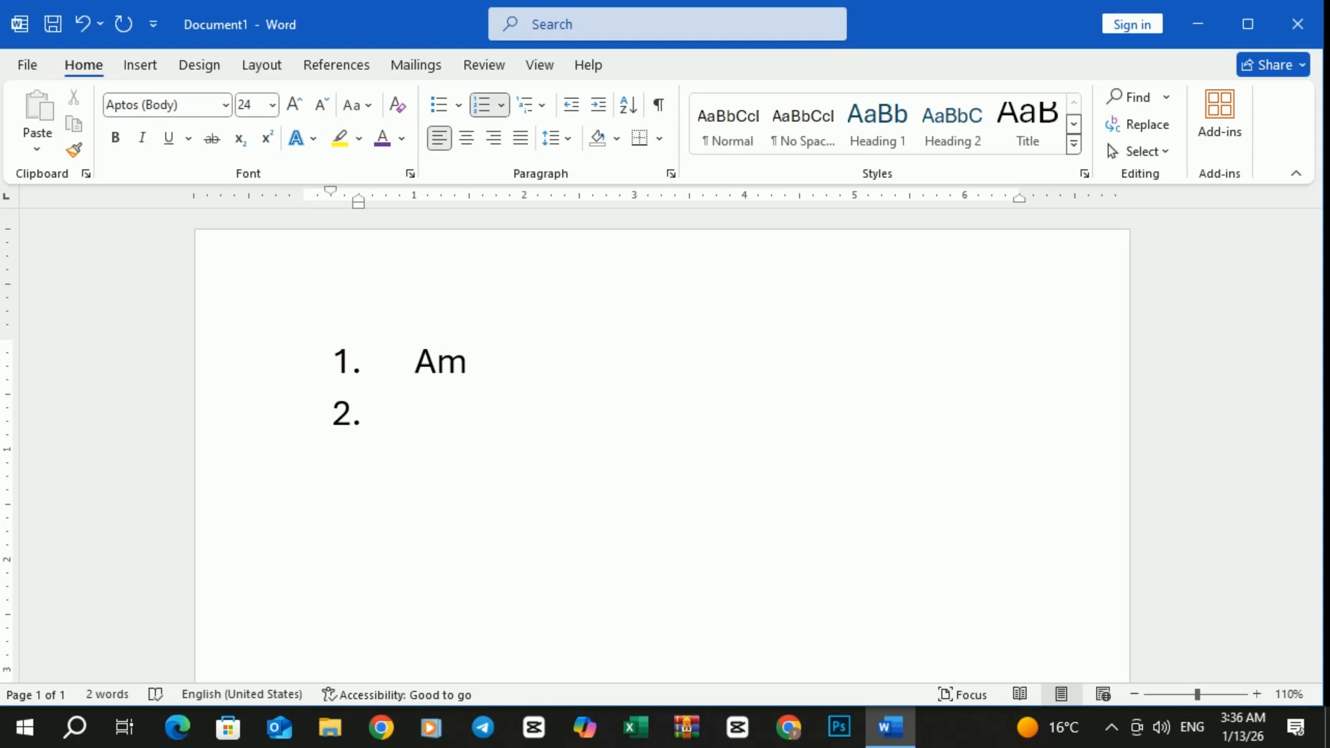
Step: Add two arrow-bulleted sub-items, "I" and "Am", under the first numbered item "Am"
{"action": "key", "text": "BackSpace"}
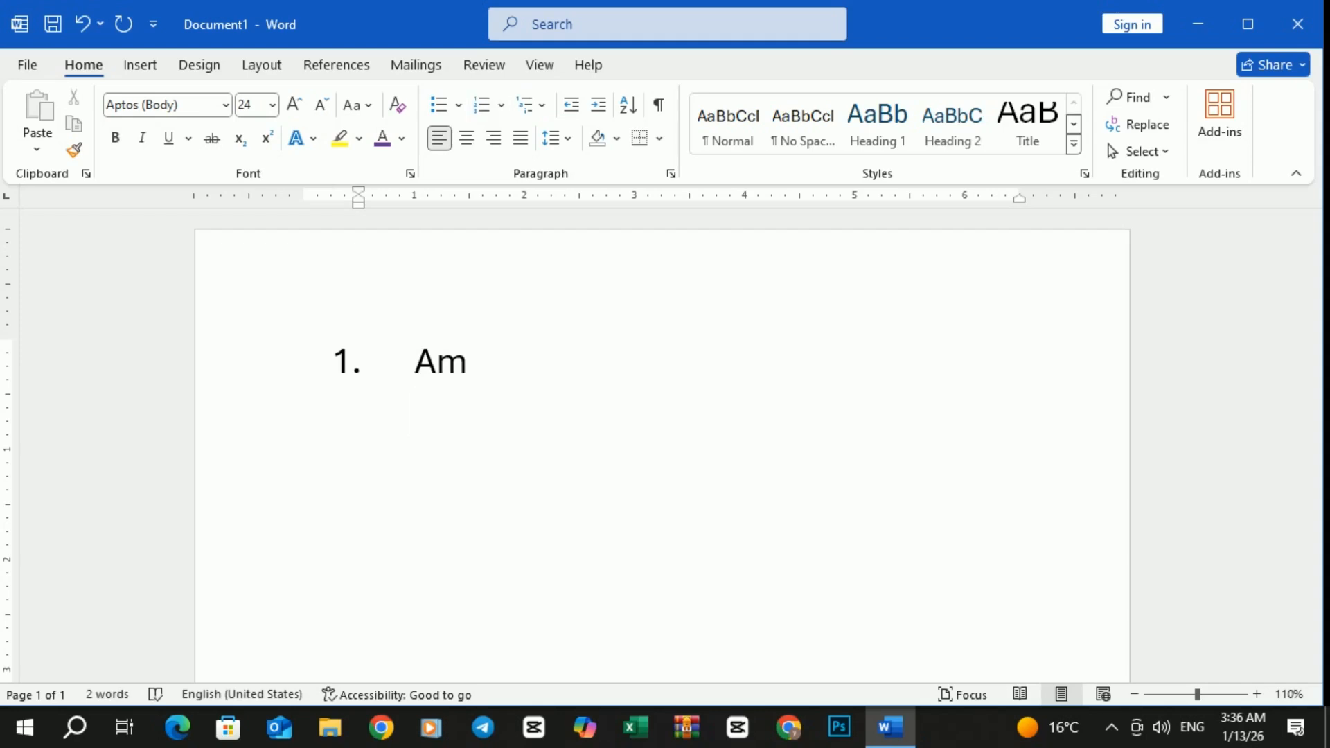
{"action": "left_click", "coordinate": [457, 106]}
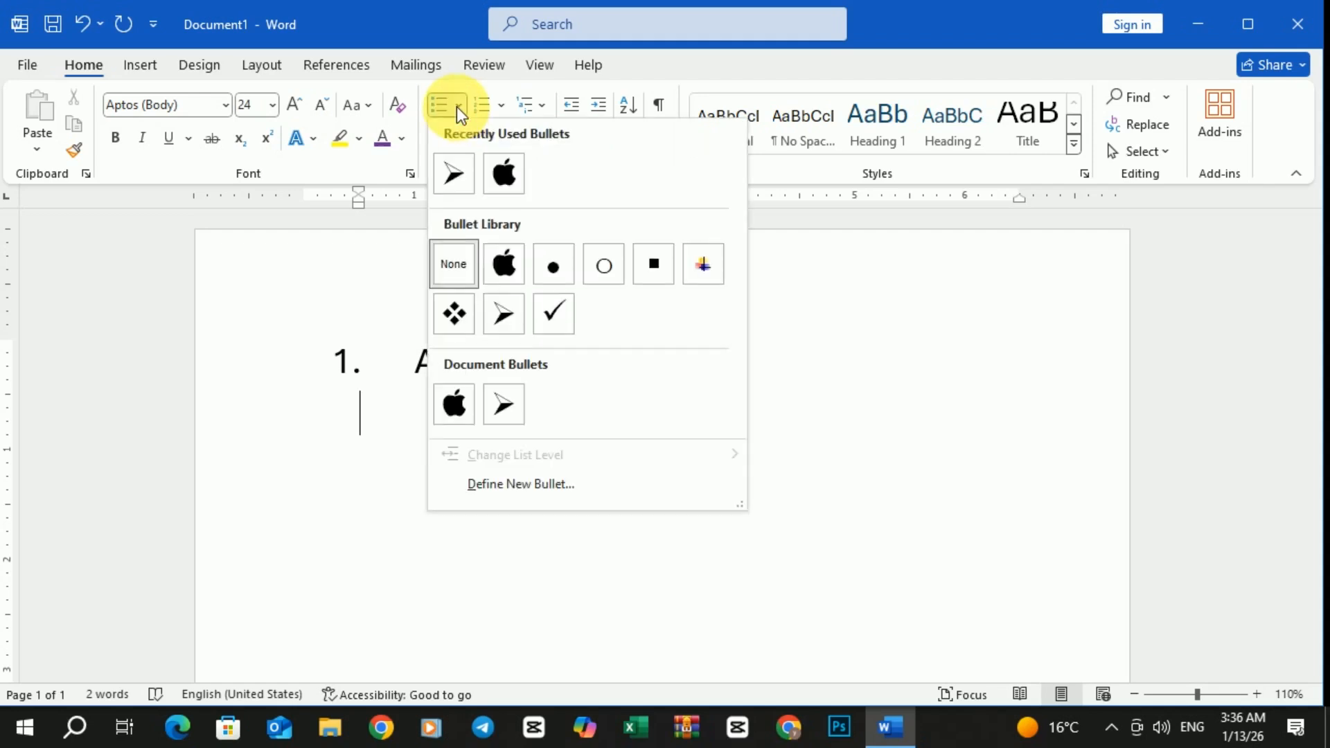
{"action": "left_click", "coordinate": [499, 315]}
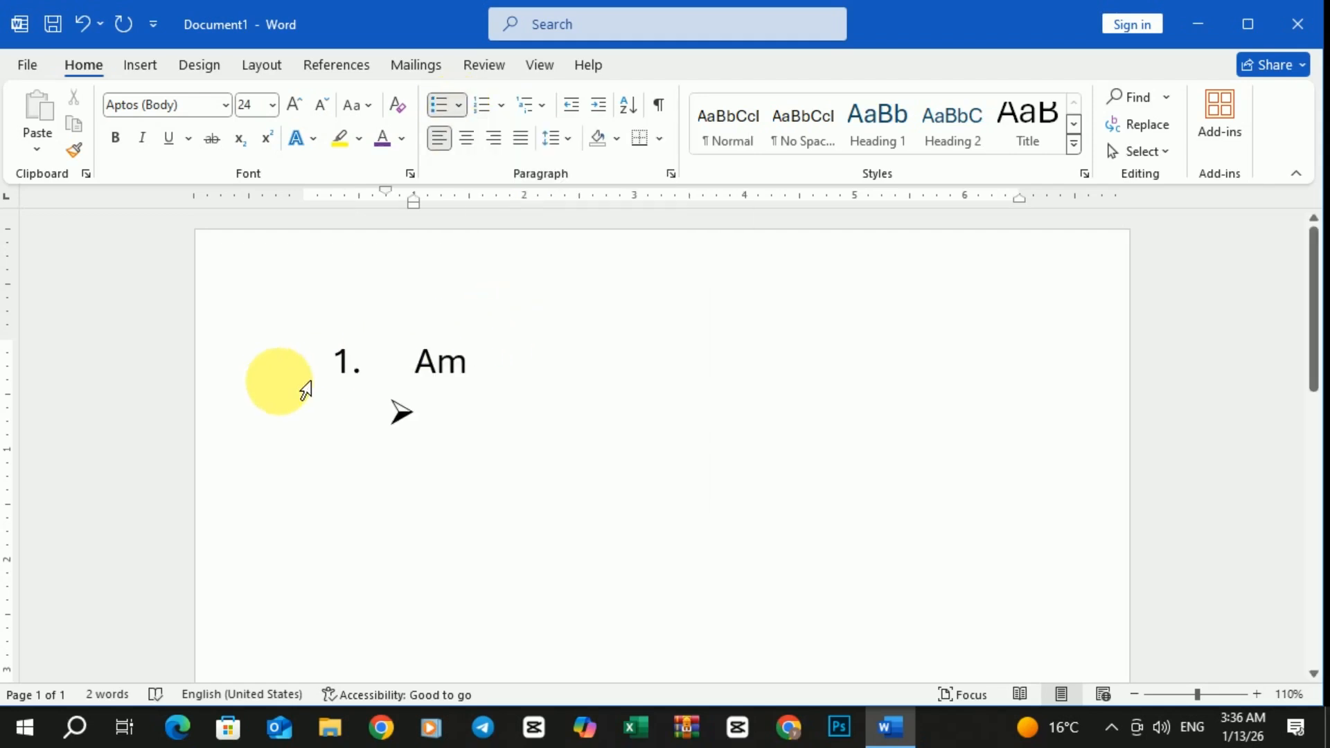
{"action": "type", "text": "I"}
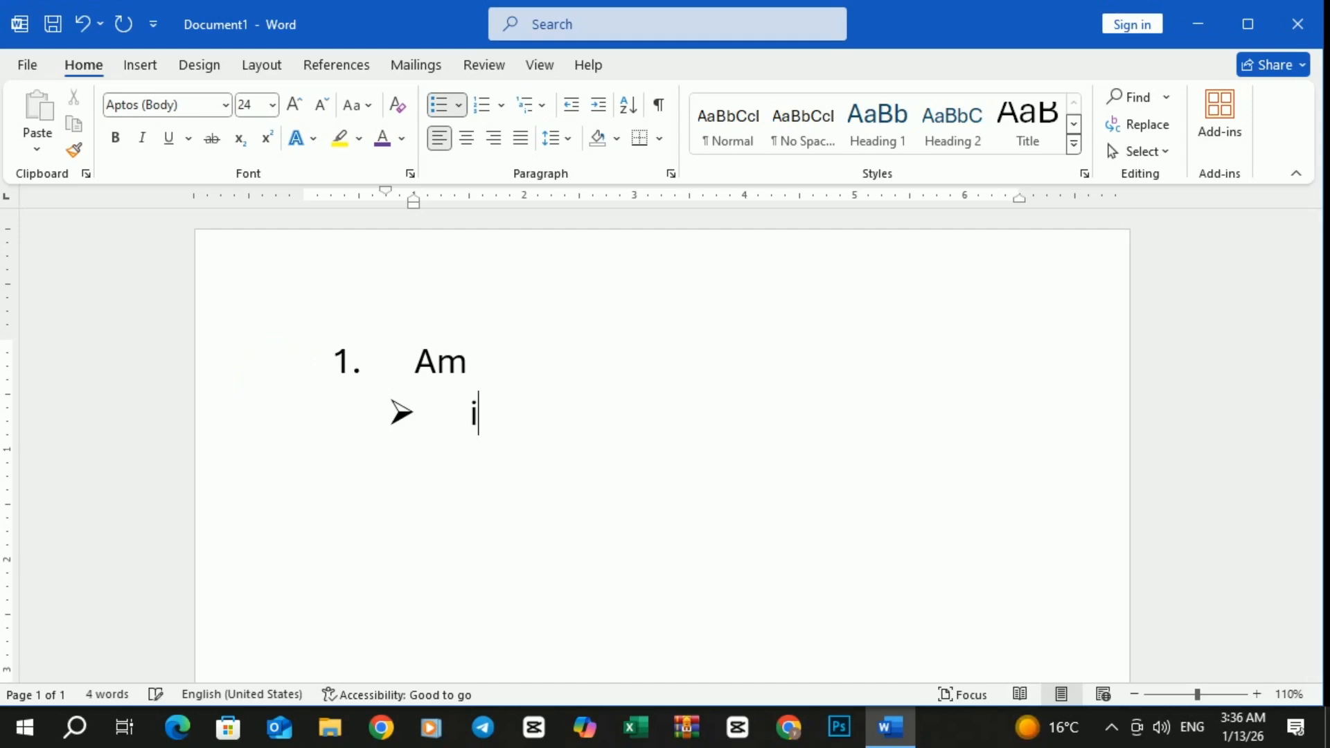
{"action": "key", "text": "Return"}
{"action": "type", "text": "am"}
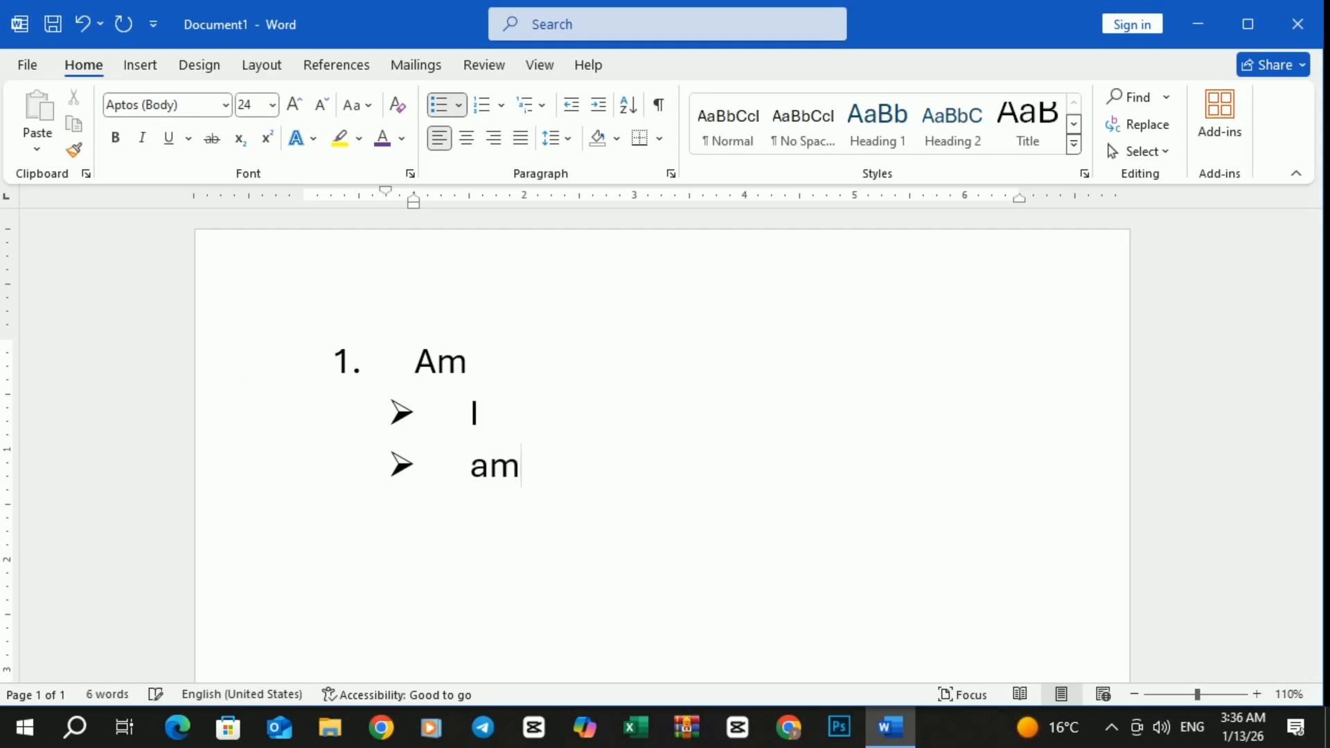
{"action": "key", "text": "Return"}
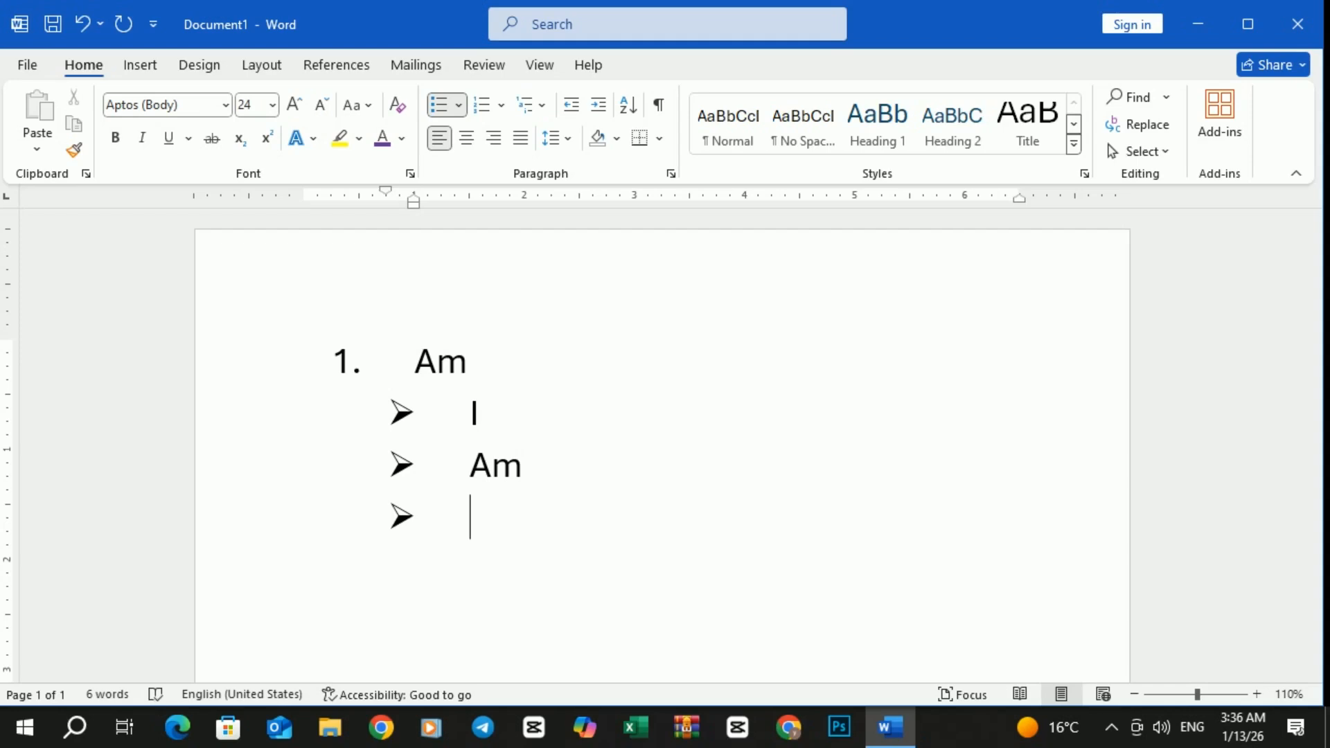
Step: Leave the arrow bullets and continue the 1., 2., 3. numbering with "Is" as the second numbered item
{"action": "key", "text": "BackSpace"}
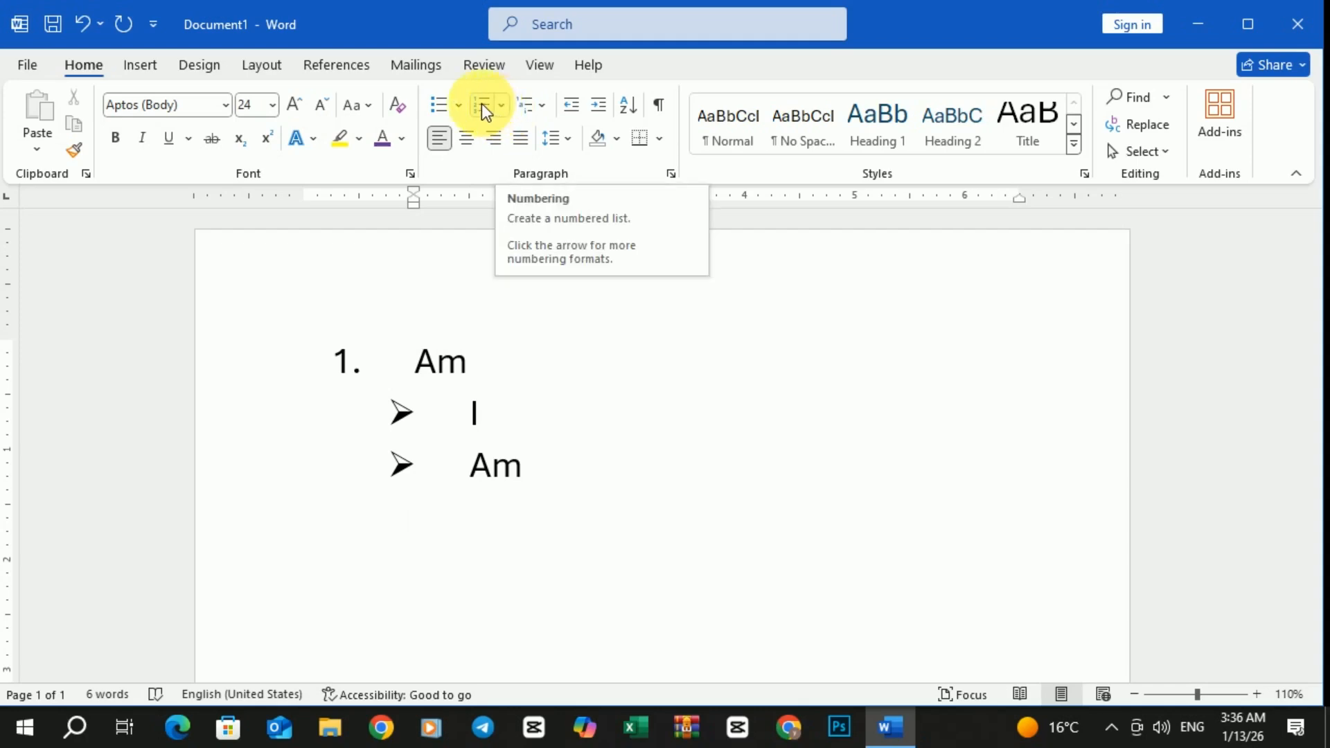
{"action": "left_click", "coordinate": [502, 108]}
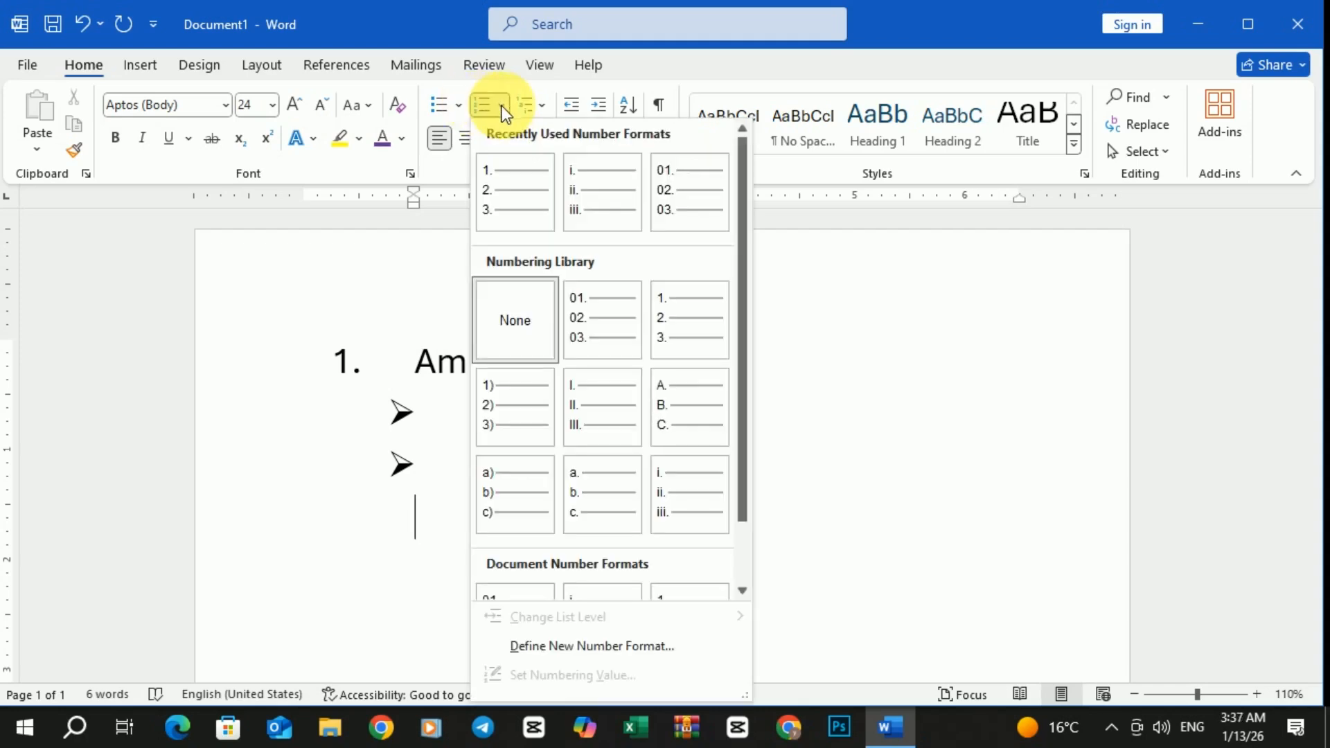
{"action": "key", "text": "Escape"}
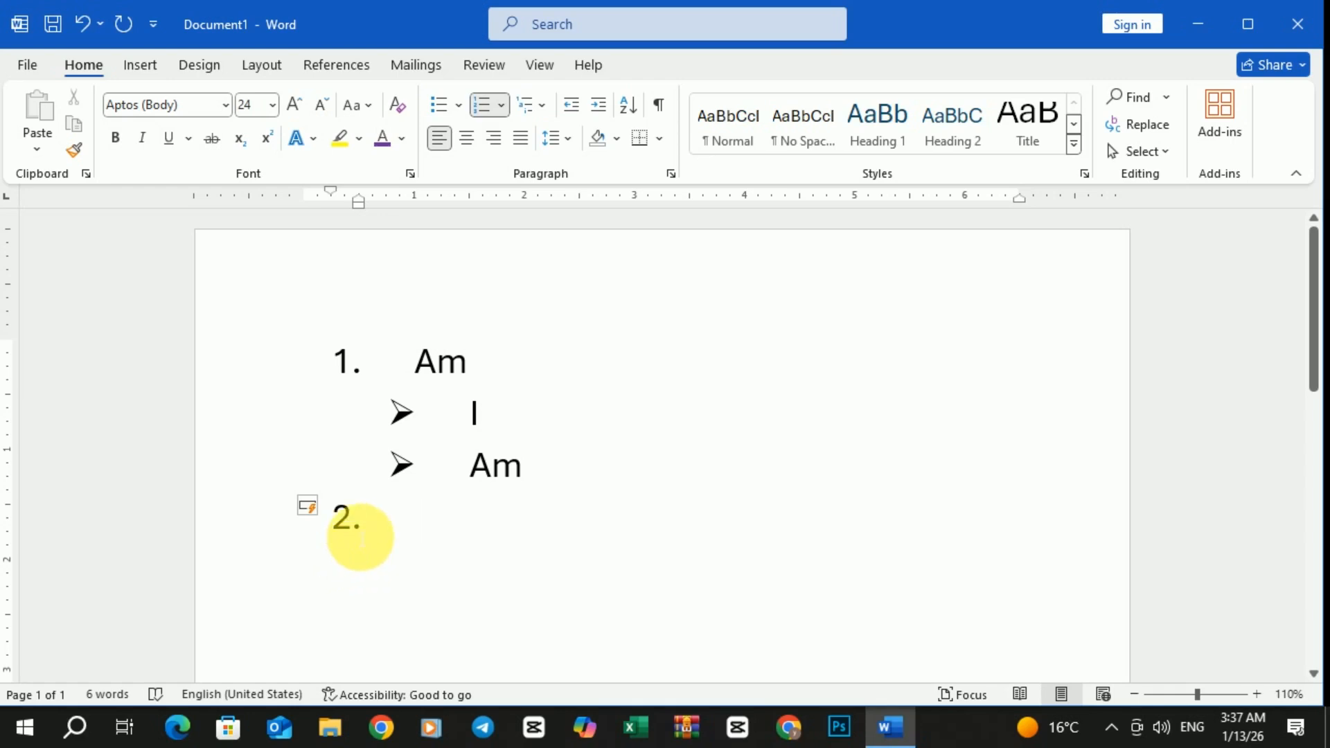
{"action": "type", "text": "is"}
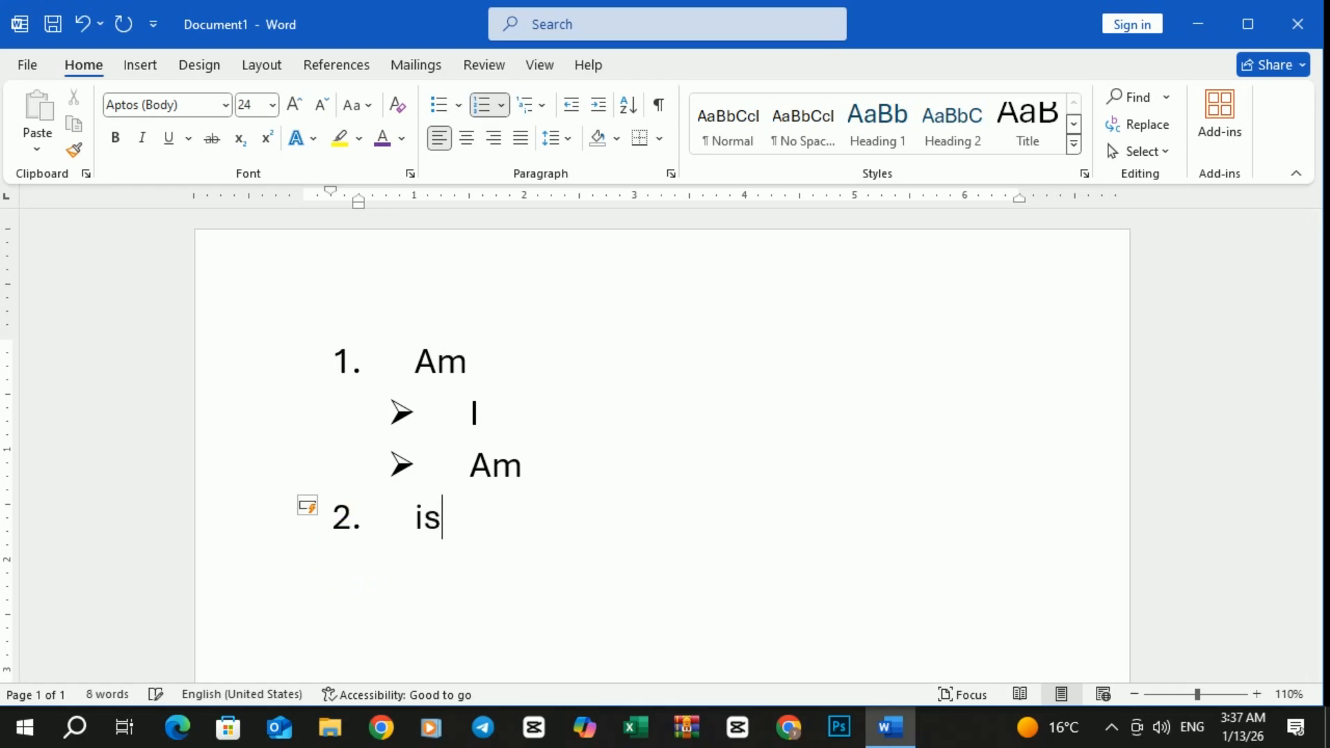
{"action": "key", "text": "Return"}
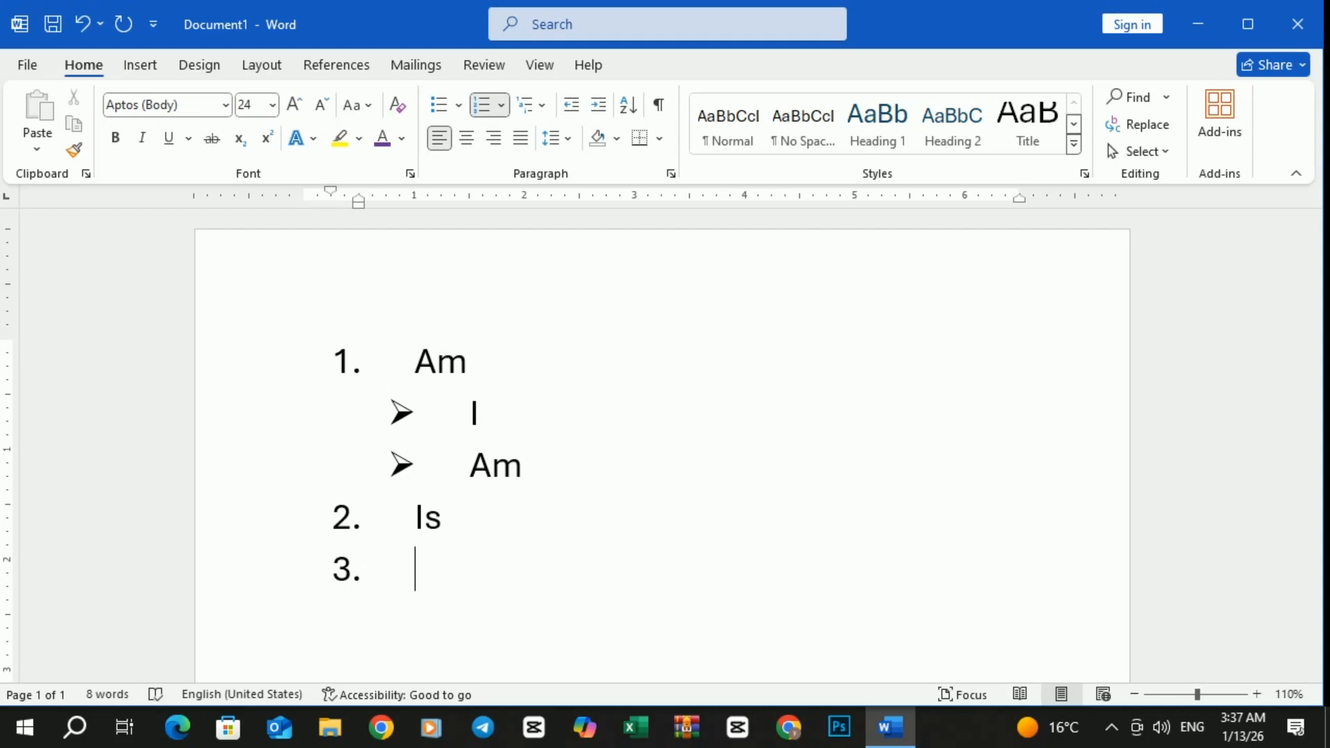
Step: Add two arrow-bulleted sub-items, "Hi" and "Is", under the second numbered item
{"action": "key", "text": "BackSpace"}
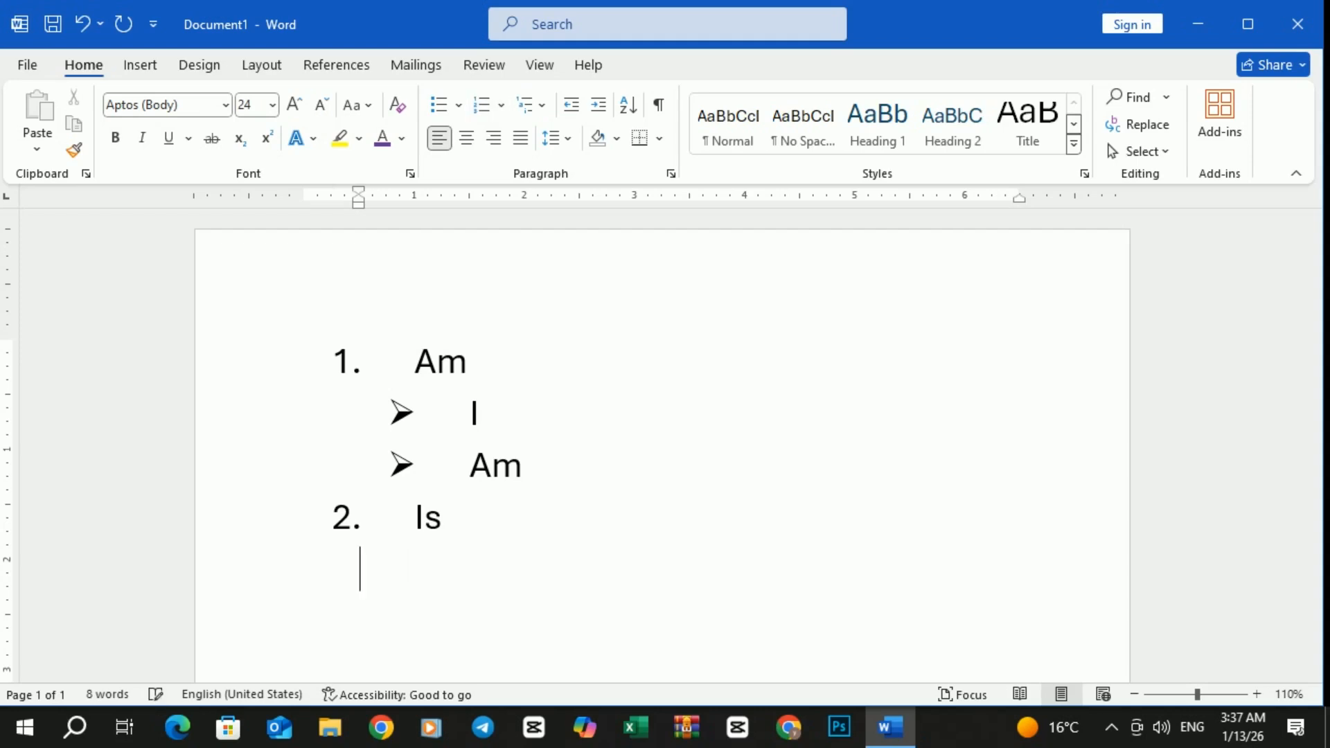
{"action": "left_click", "coordinate": [460, 110]}
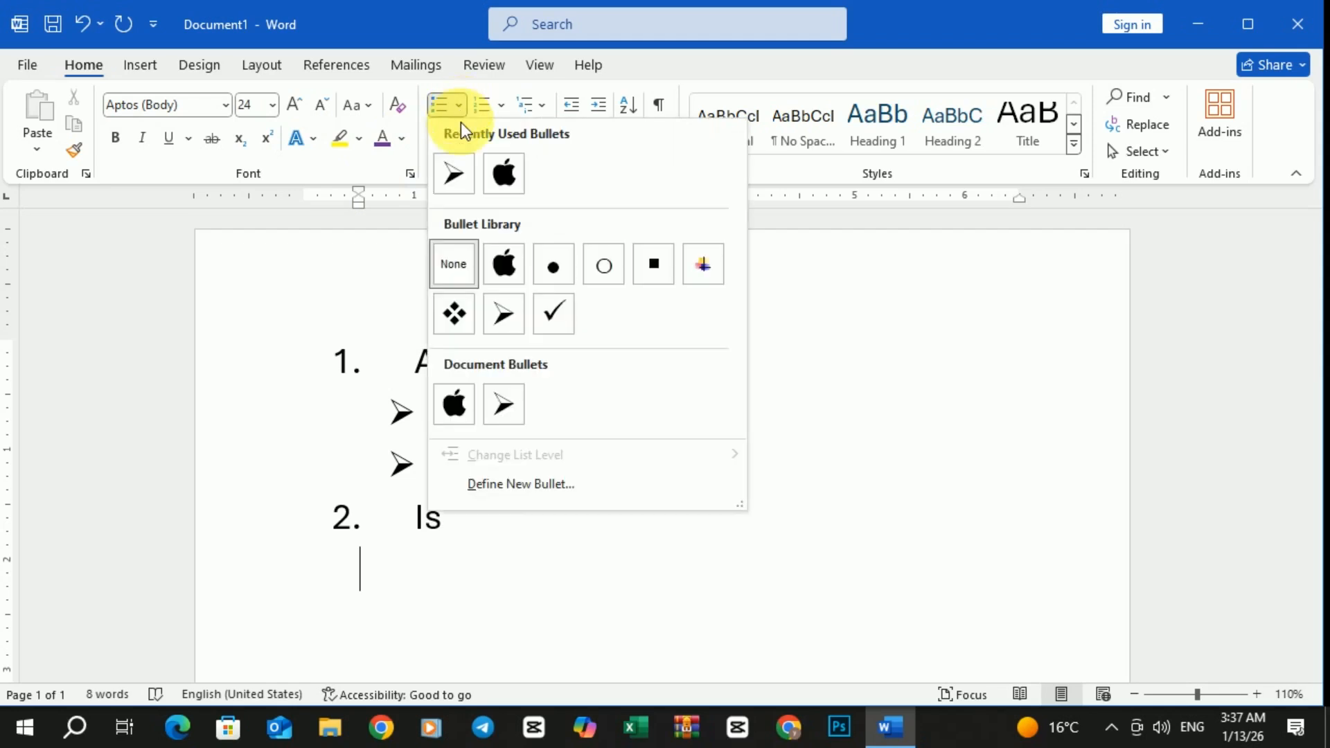
{"action": "left_click", "coordinate": [460, 157]}
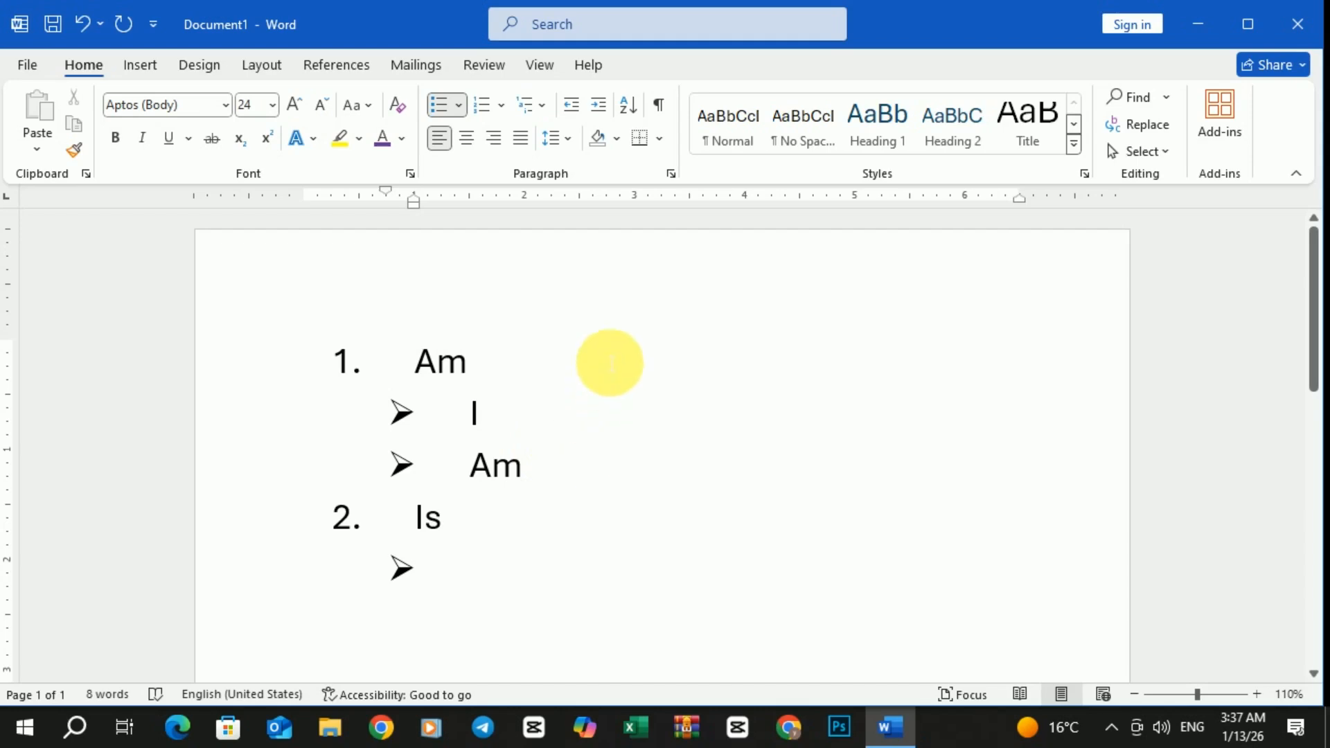
{"action": "type", "text": "hi"}
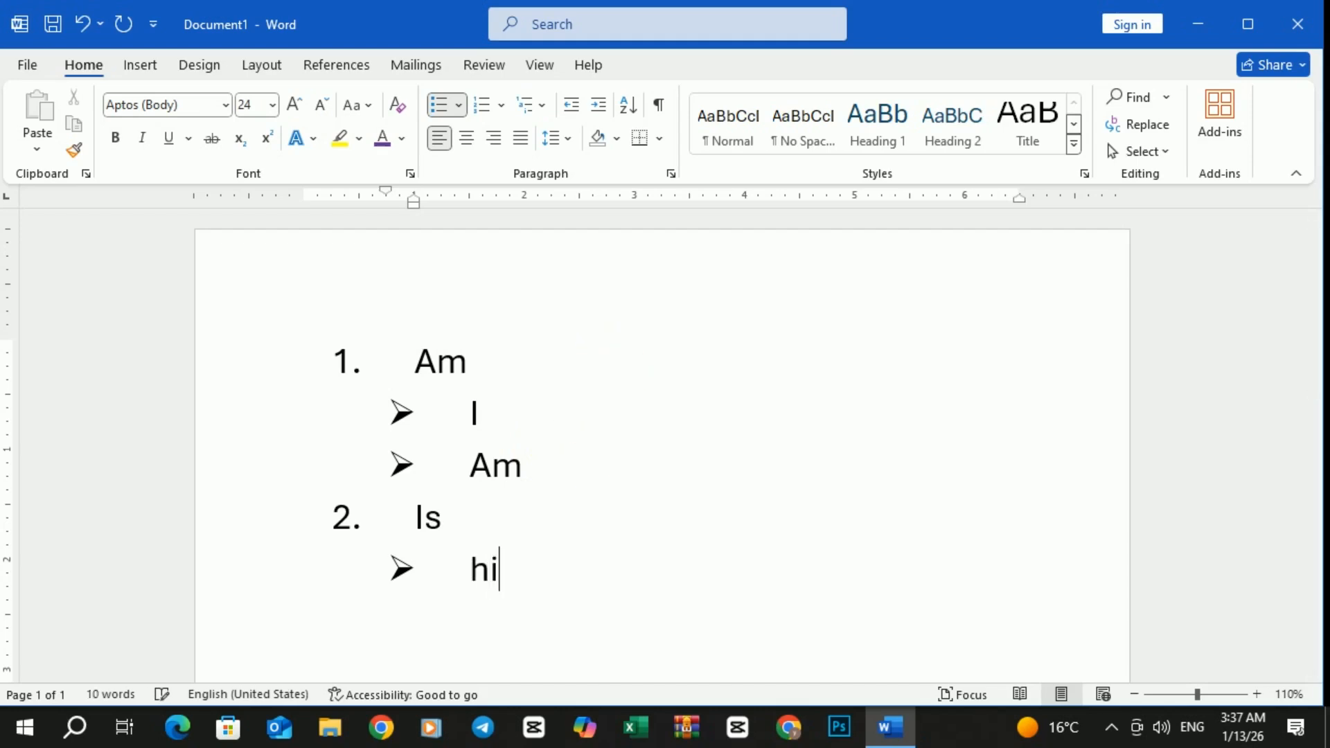
{"action": "key", "text": "Return"}
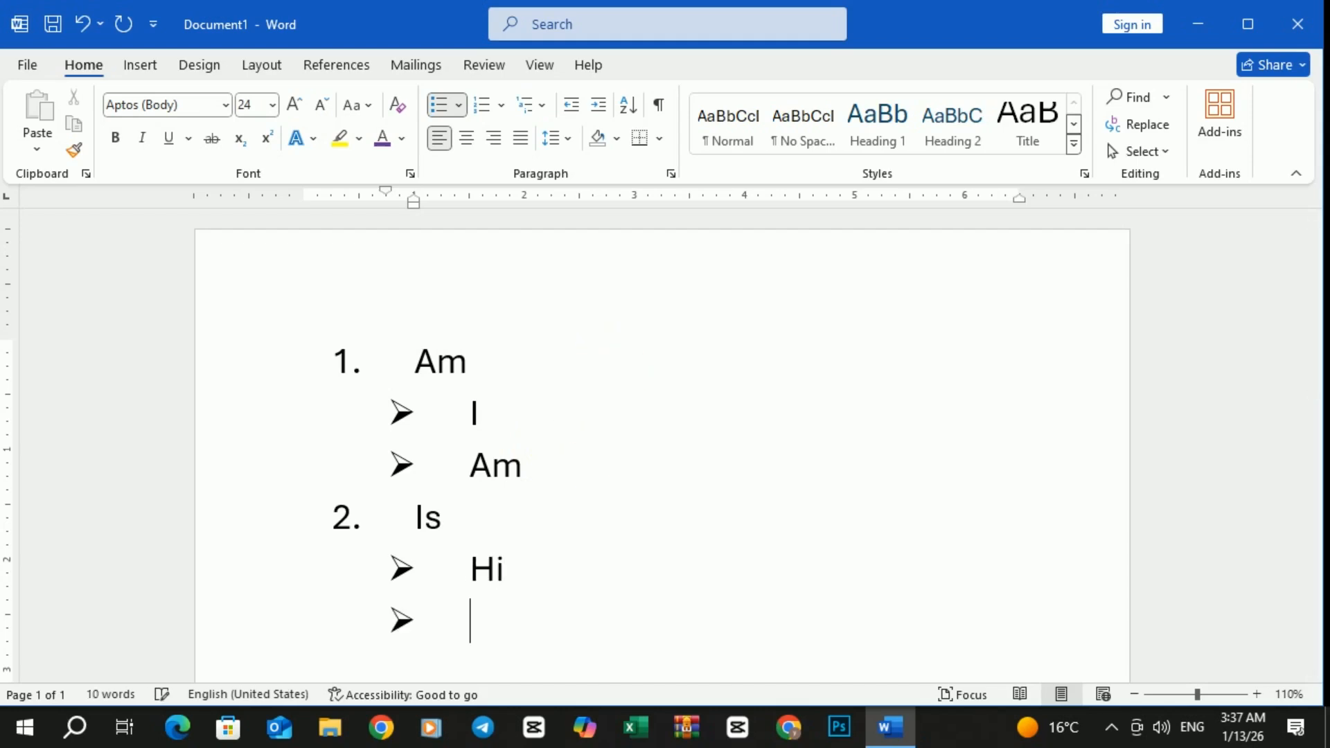
{"action": "type", "text": "is"}
{"action": "key", "text": "Return"}
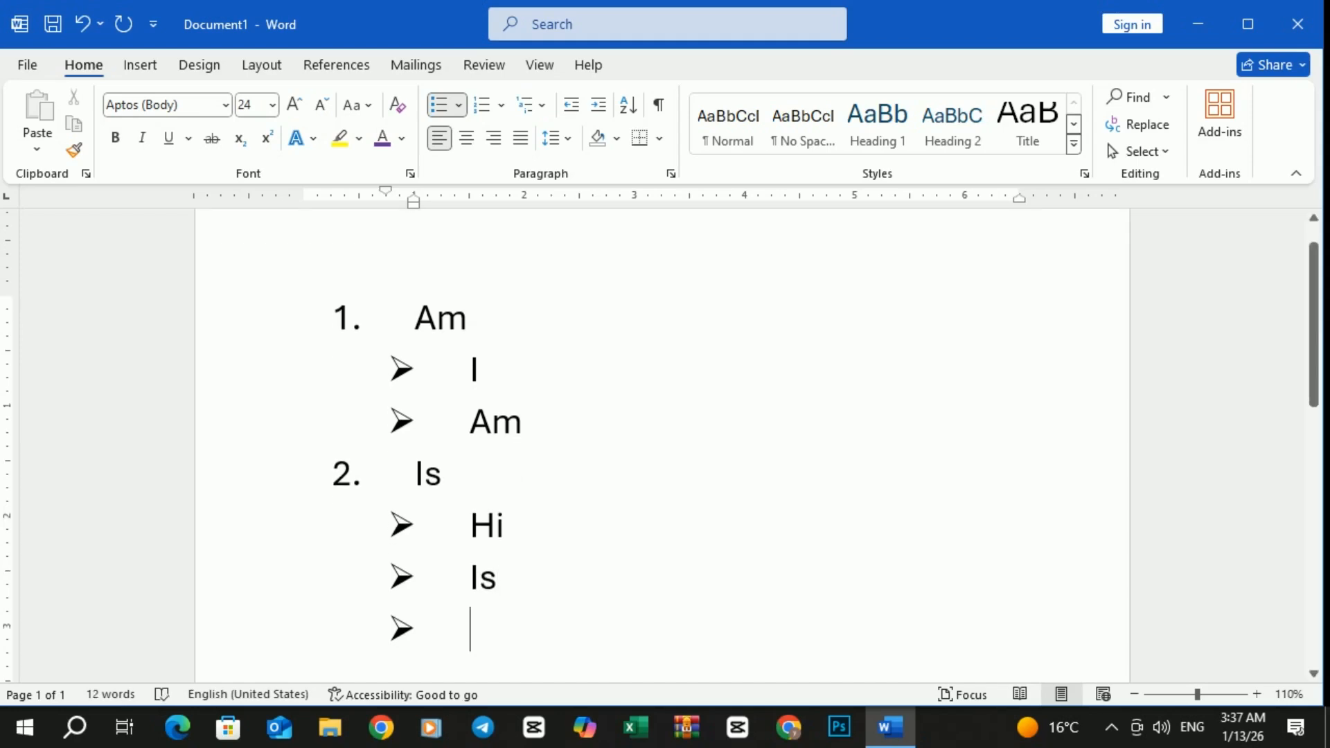
Step: Leave the arrow bullets and continue the 1., 2., 3. numbering with "She" as the third numbered item
{"action": "key", "text": "BackSpace"}
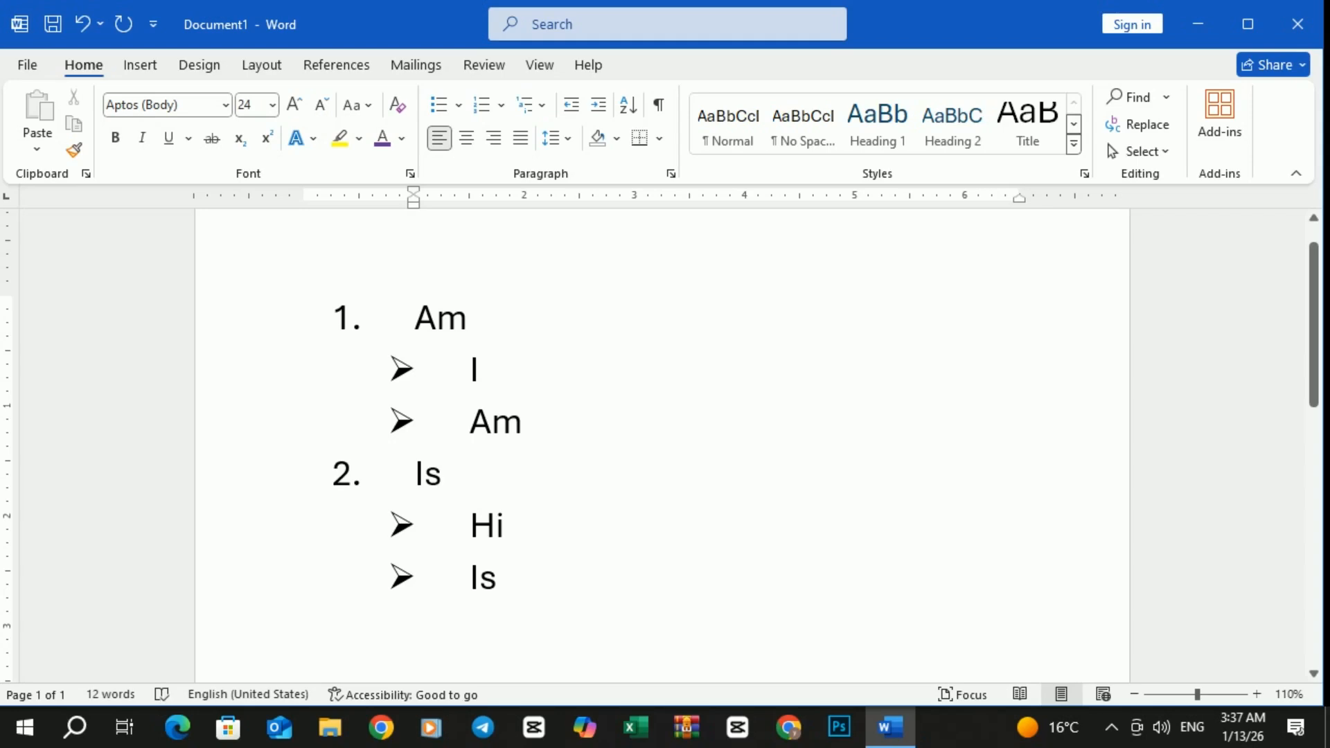
{"action": "left_click", "coordinate": [503, 107]}
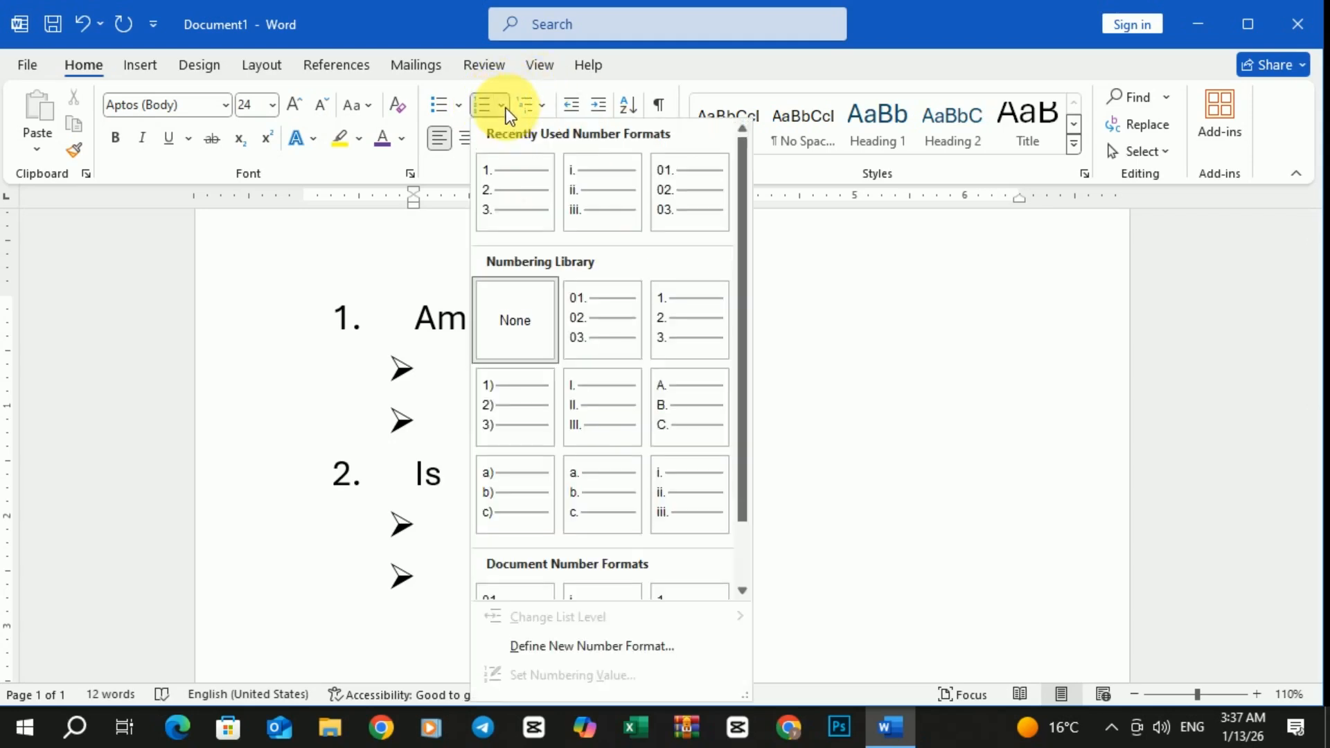
{"action": "left_click", "coordinate": [513, 187]}
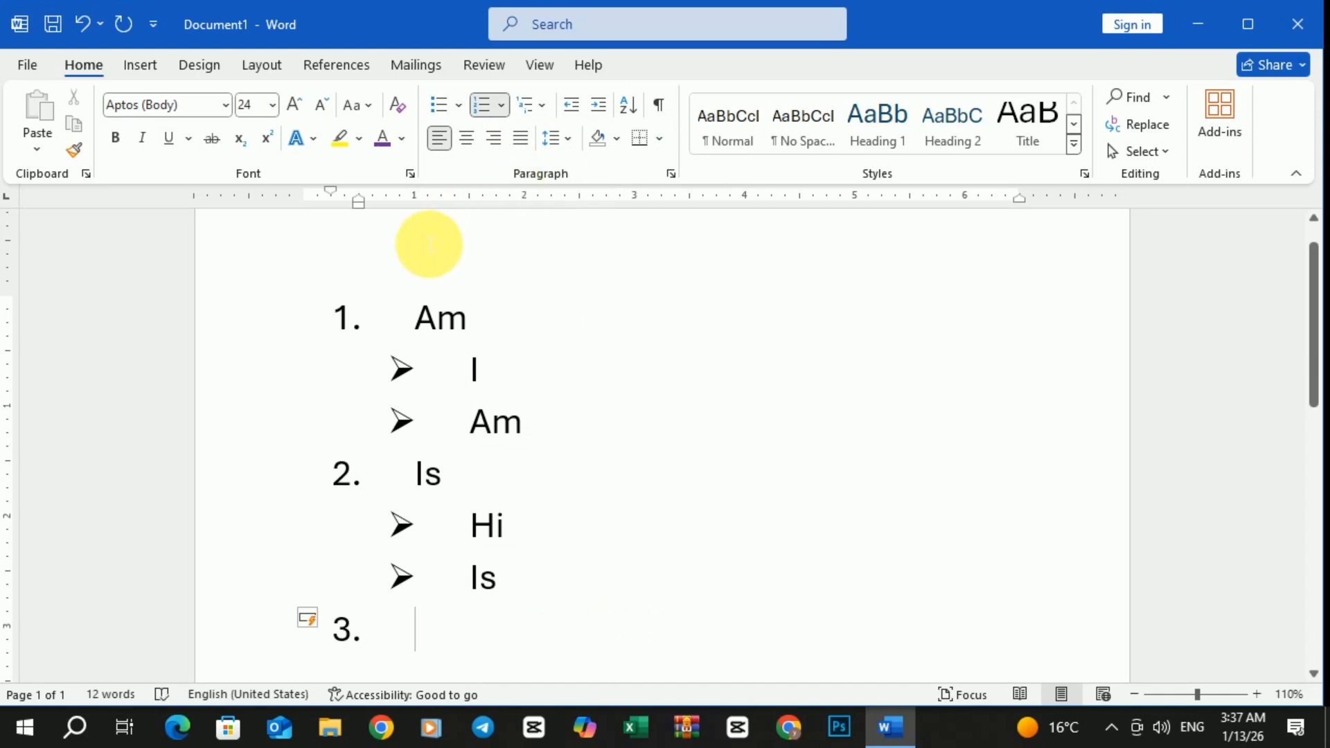
{"action": "type", "text": "she"}
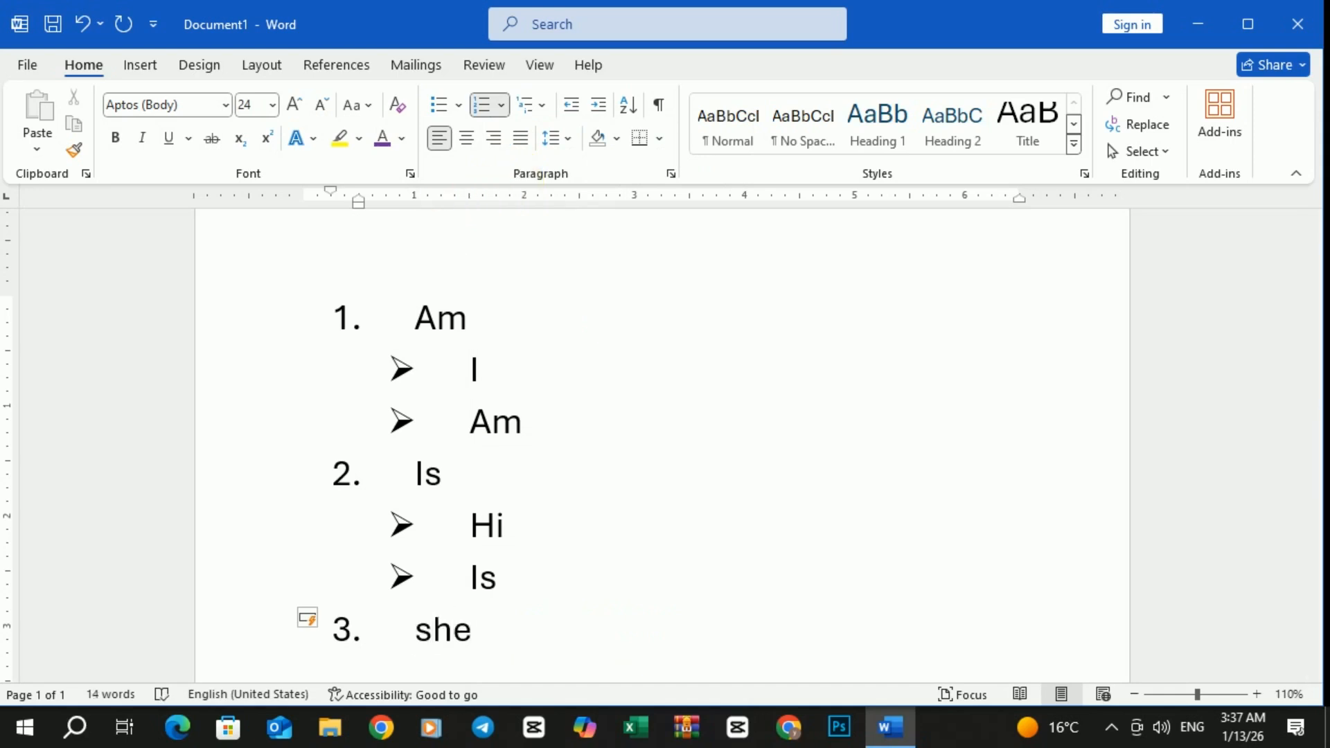
{"action": "key", "text": "Return"}
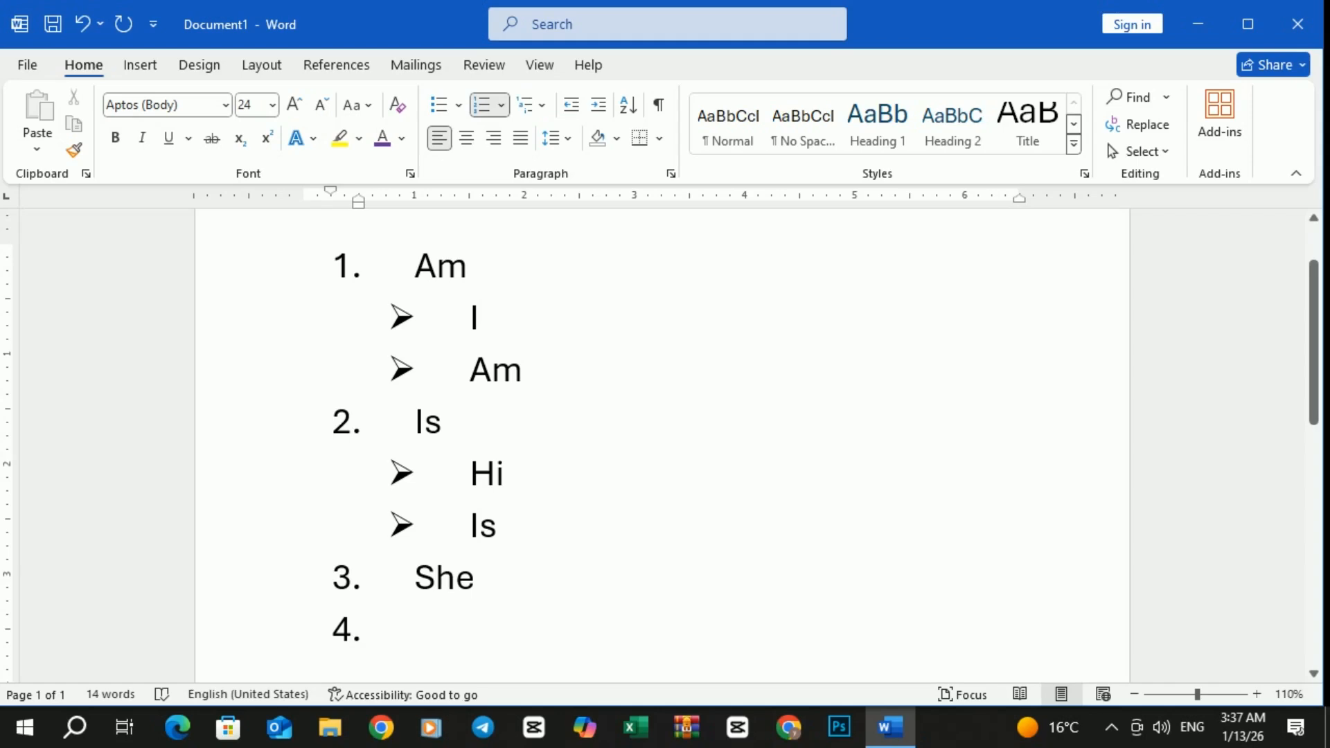
Step: Add the sub-items "Is" and "Very" under "She" using the colored cross bullet from the bullet library
{"action": "key", "text": "BackSpace"}
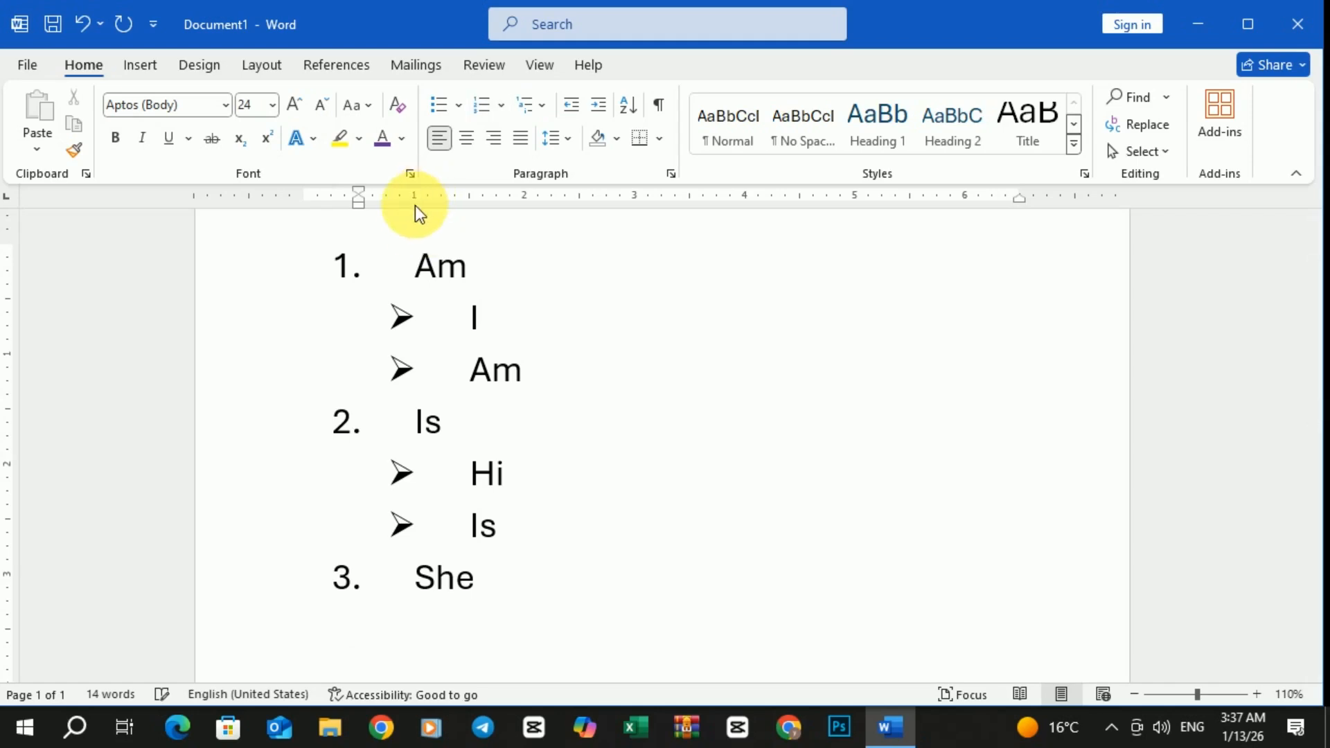
{"action": "left_click", "coordinate": [459, 106]}
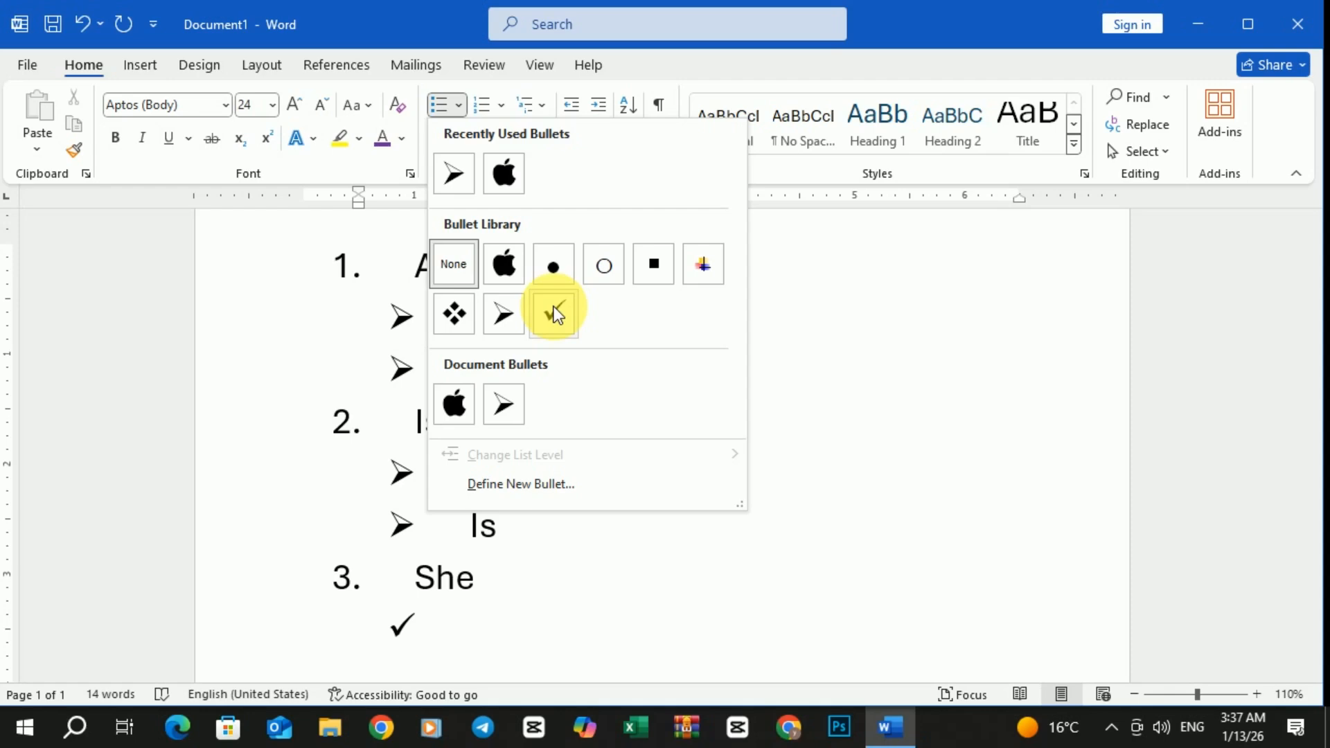
{"action": "left_click", "coordinate": [701, 268]}
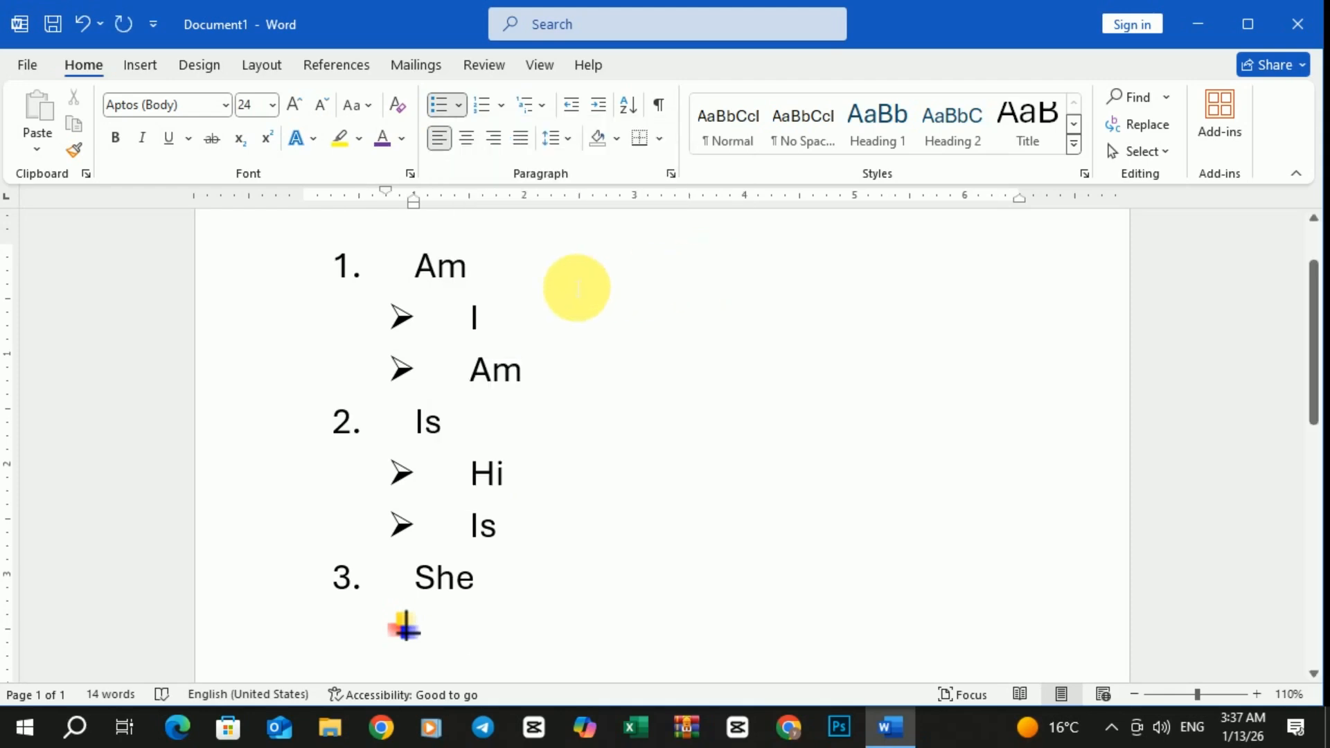
{"action": "type", "text": "is"}
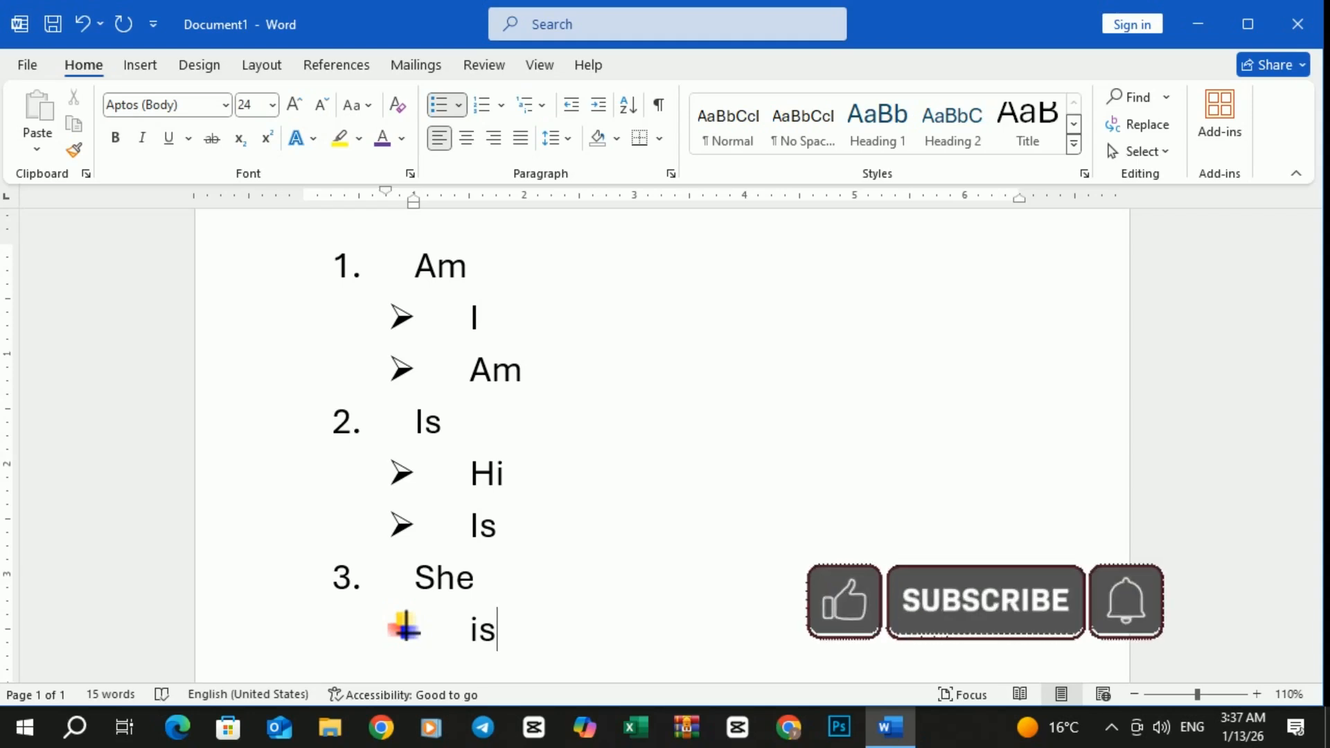
{"action": "key", "text": "Return"}
{"action": "type", "text": "v"}
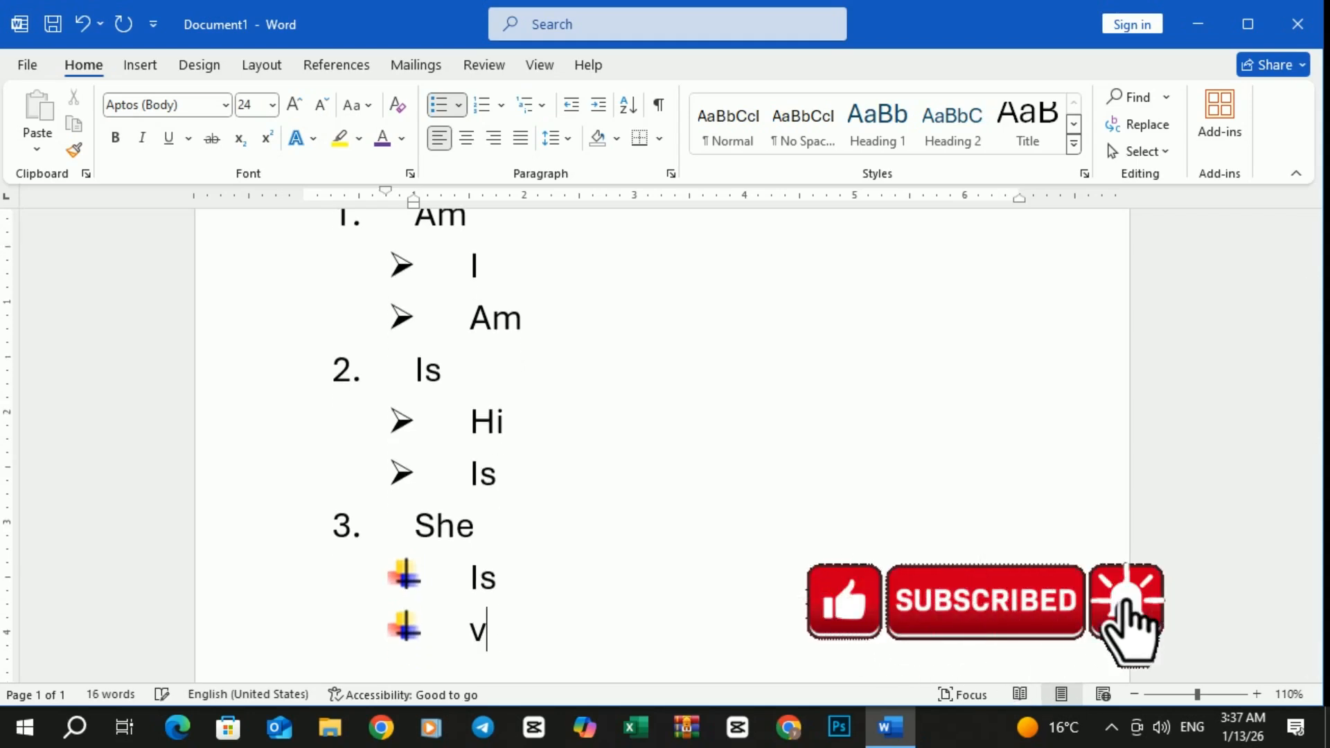
{"action": "type", "text": "ery"}
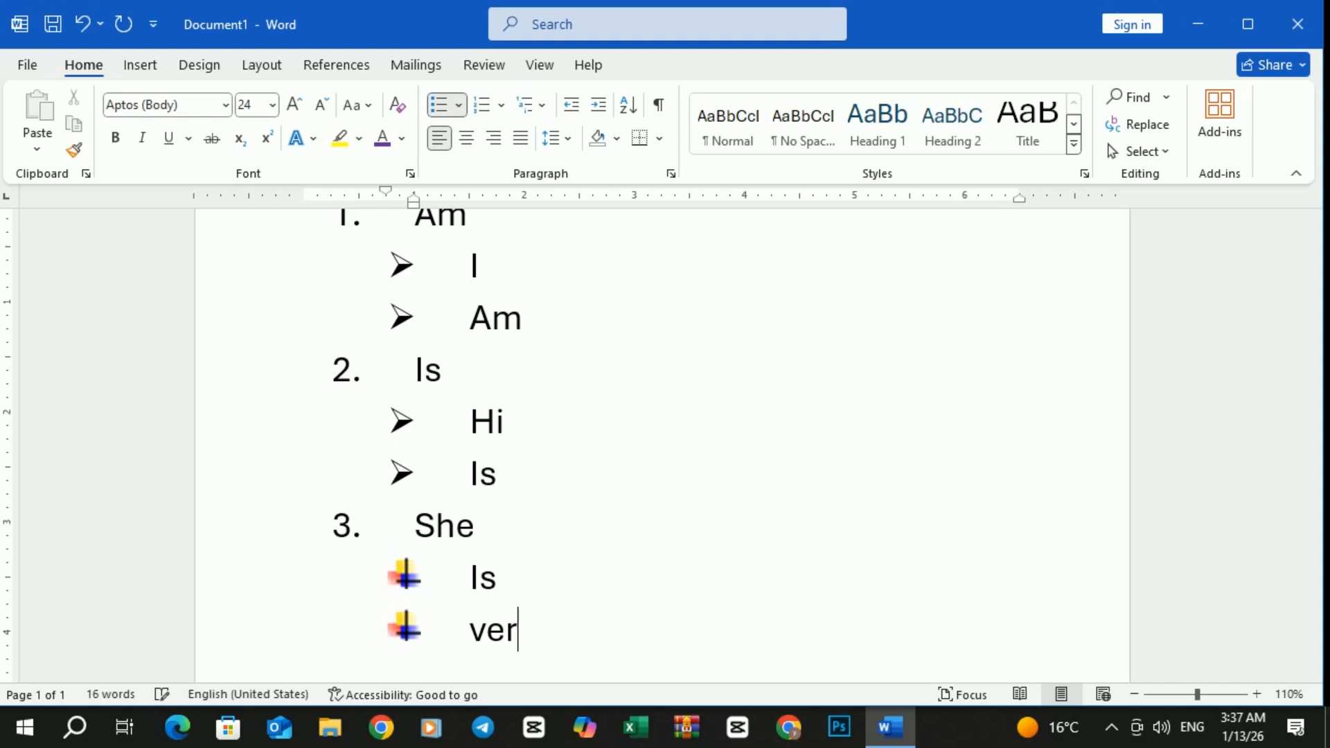
{"action": "scroll", "coordinate": [662, 443], "scroll_direction": "up", "scroll_amount": 1}
{"action": "key", "text": "Return"}
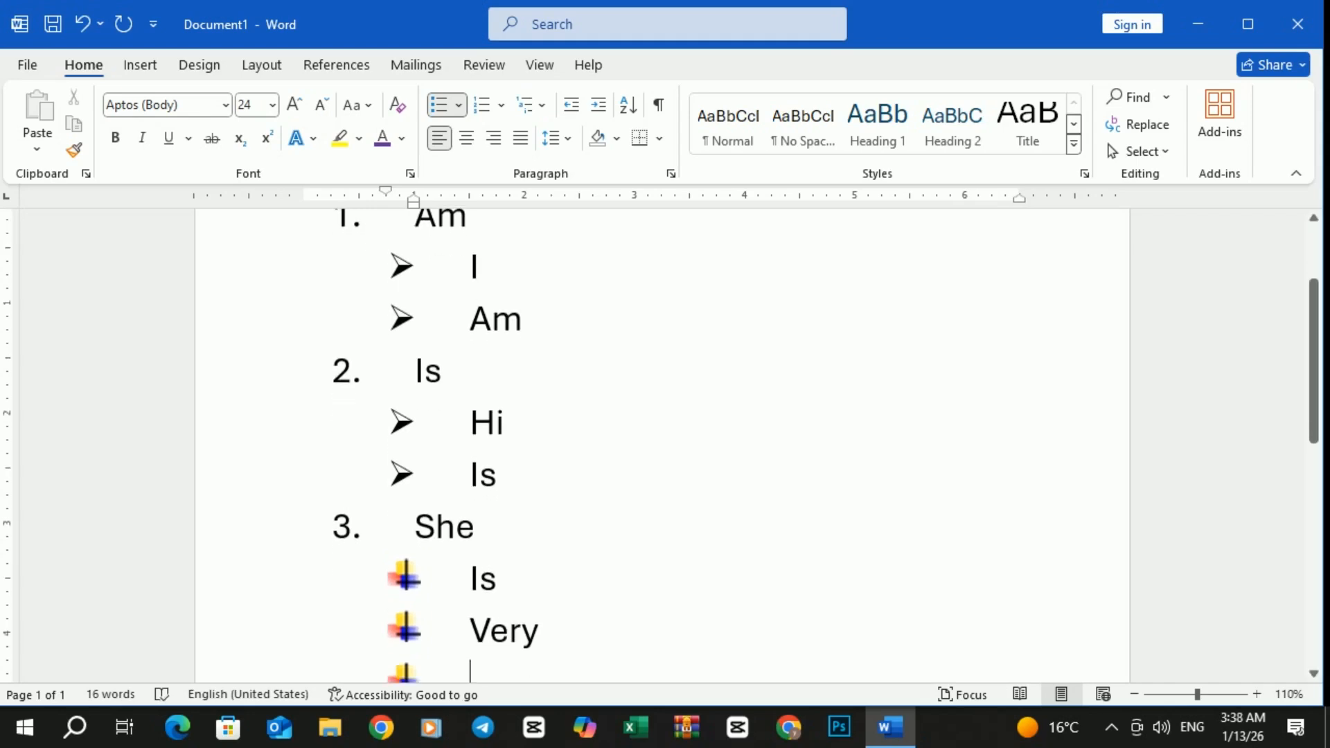
Step: Delete the entire mixed numbered and bulleted list and clear the remaining list formatting from the page
{"action": "key", "text": "ctrl+a"}
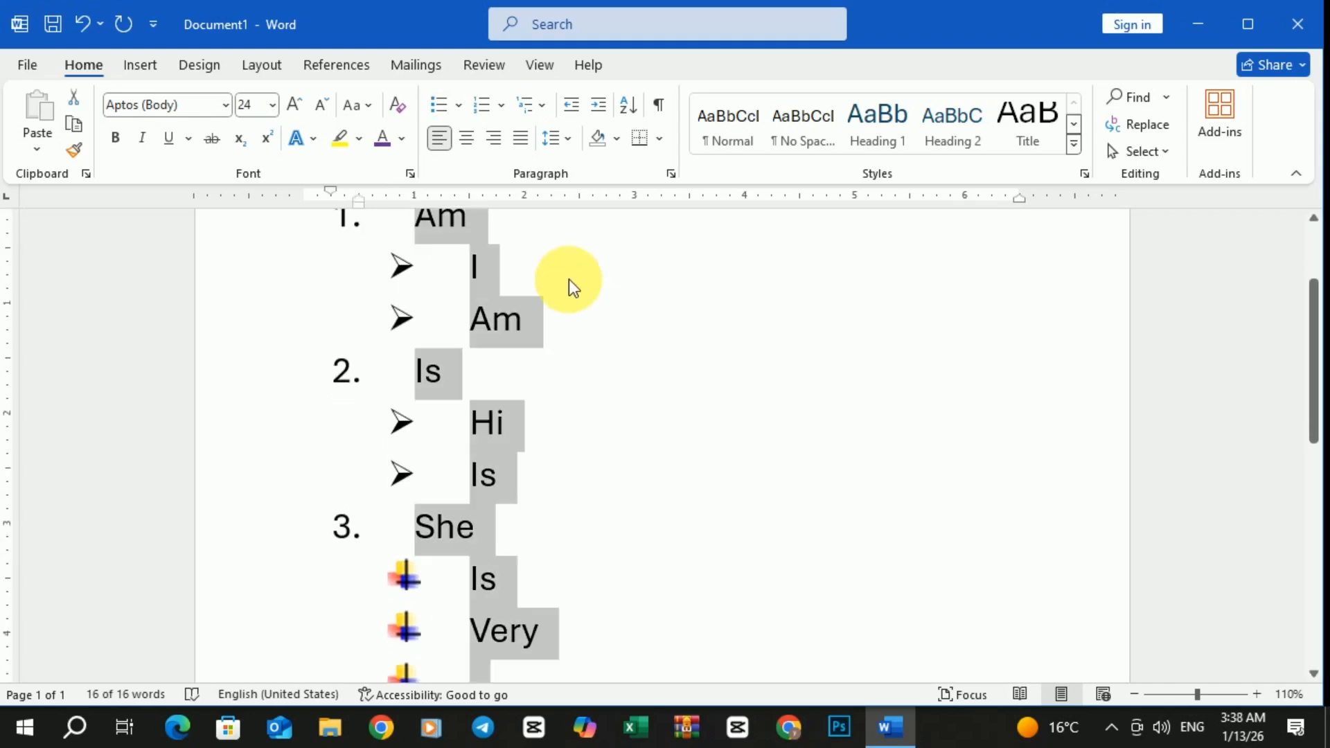
{"action": "key", "text": "Delete"}
{"action": "key", "text": "BackSpace"}
{"action": "key", "text": "BackSpace"}
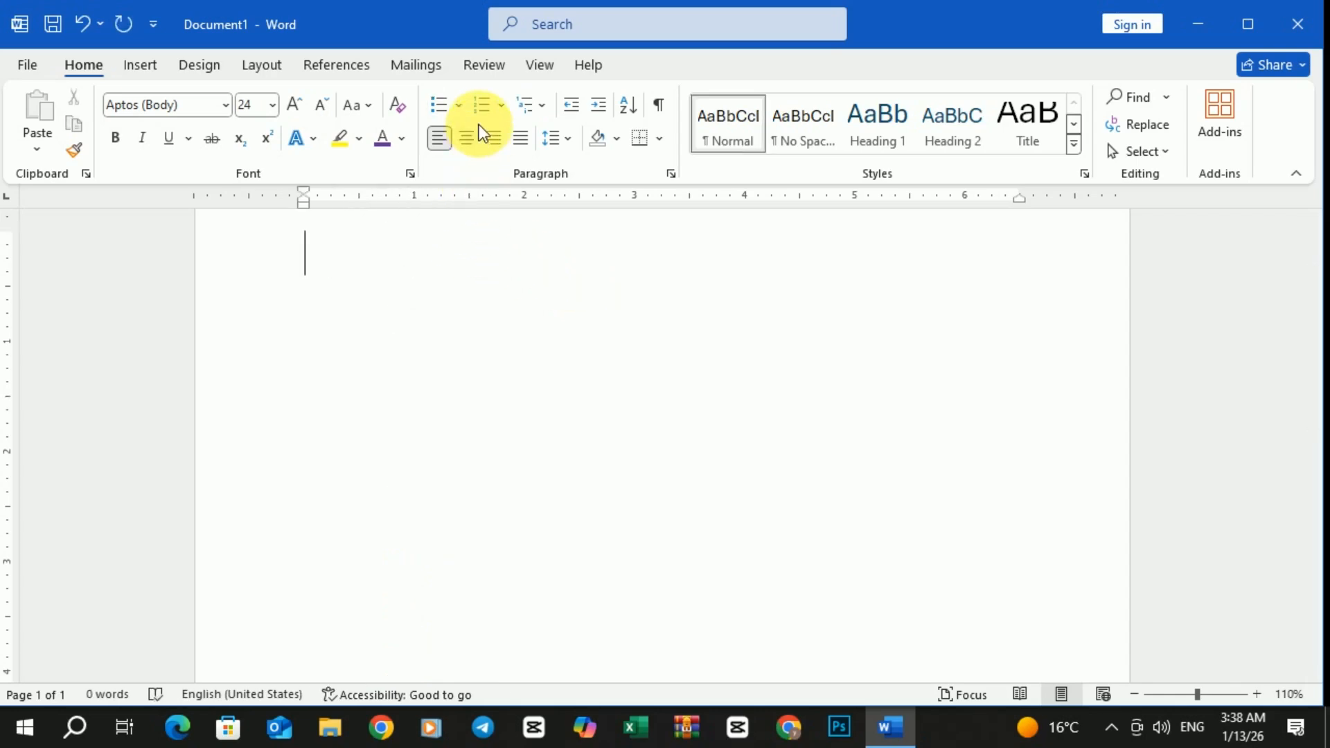
Step: Start a new numbered list in the 1., 2., 3. format on the empty page, leaving the first item blank
{"action": "left_click", "coordinate": [504, 108]}
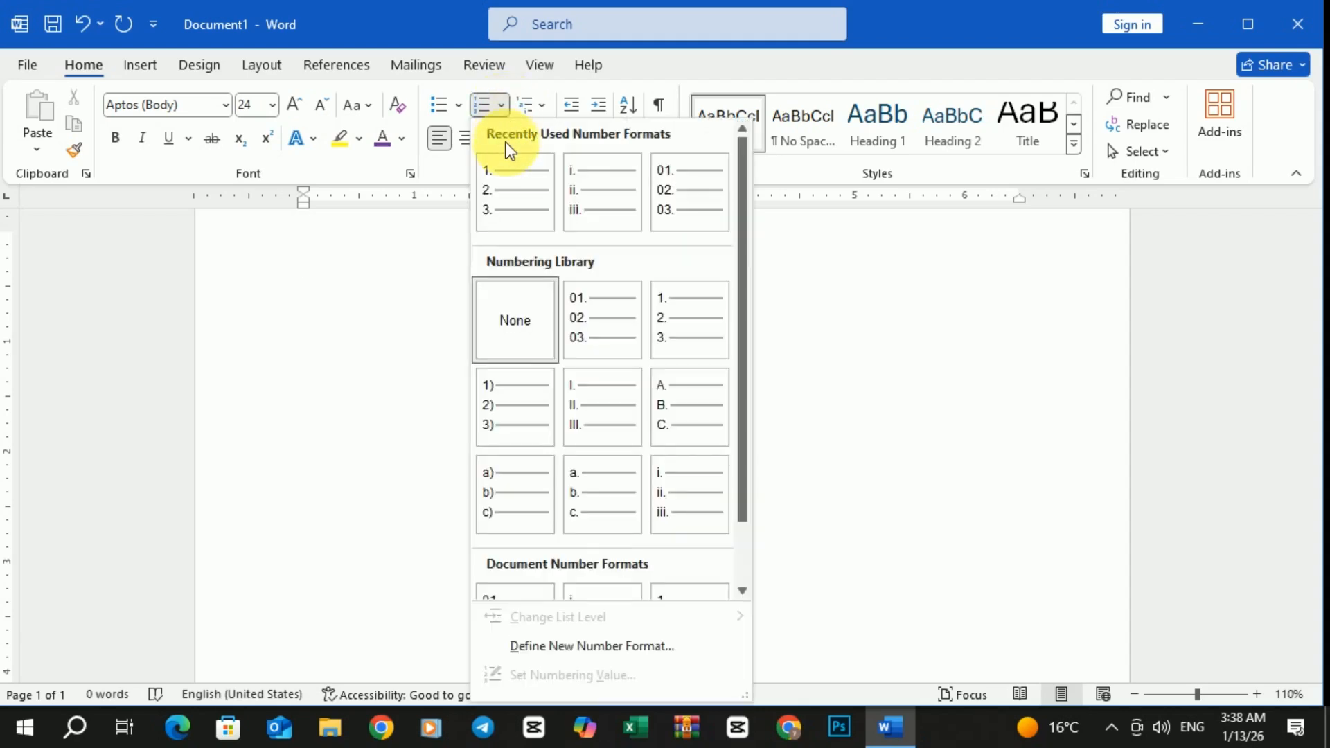
{"action": "left_click", "coordinate": [505, 190]}
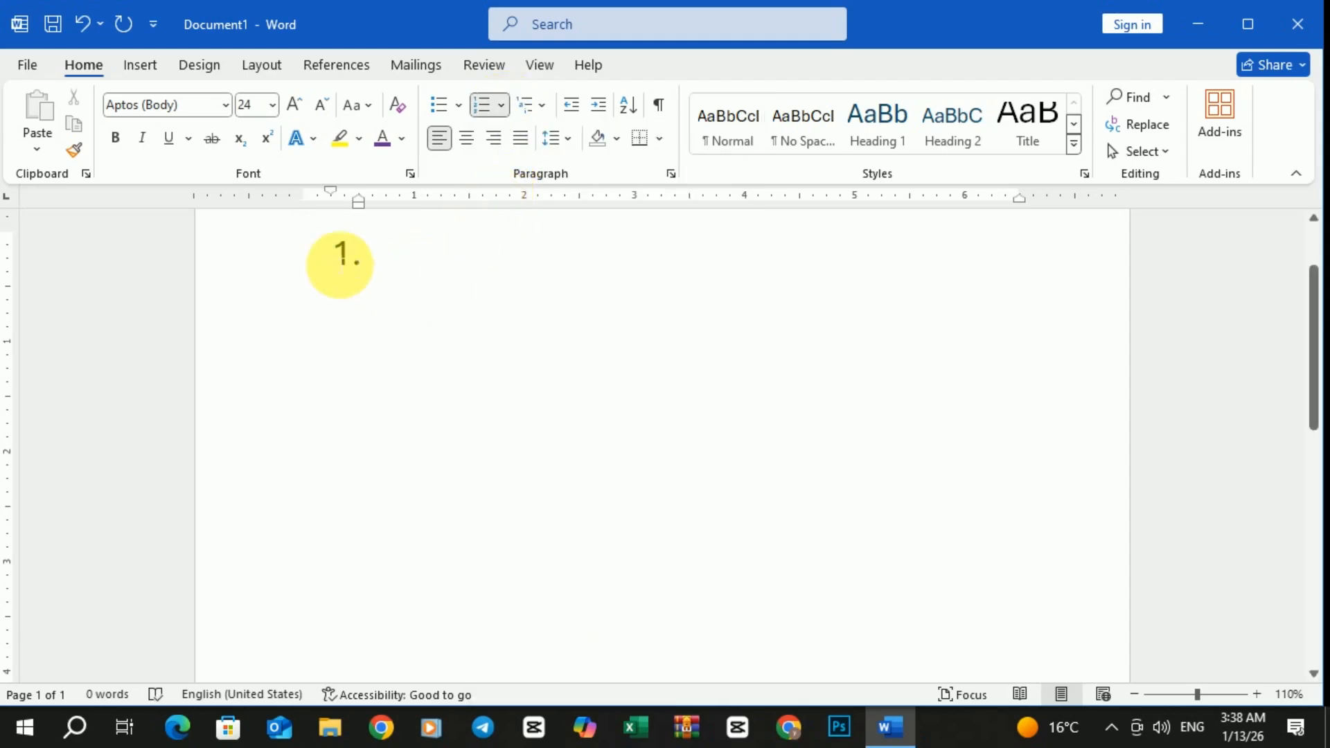
{"action": "left_click", "coordinate": [356, 264]}
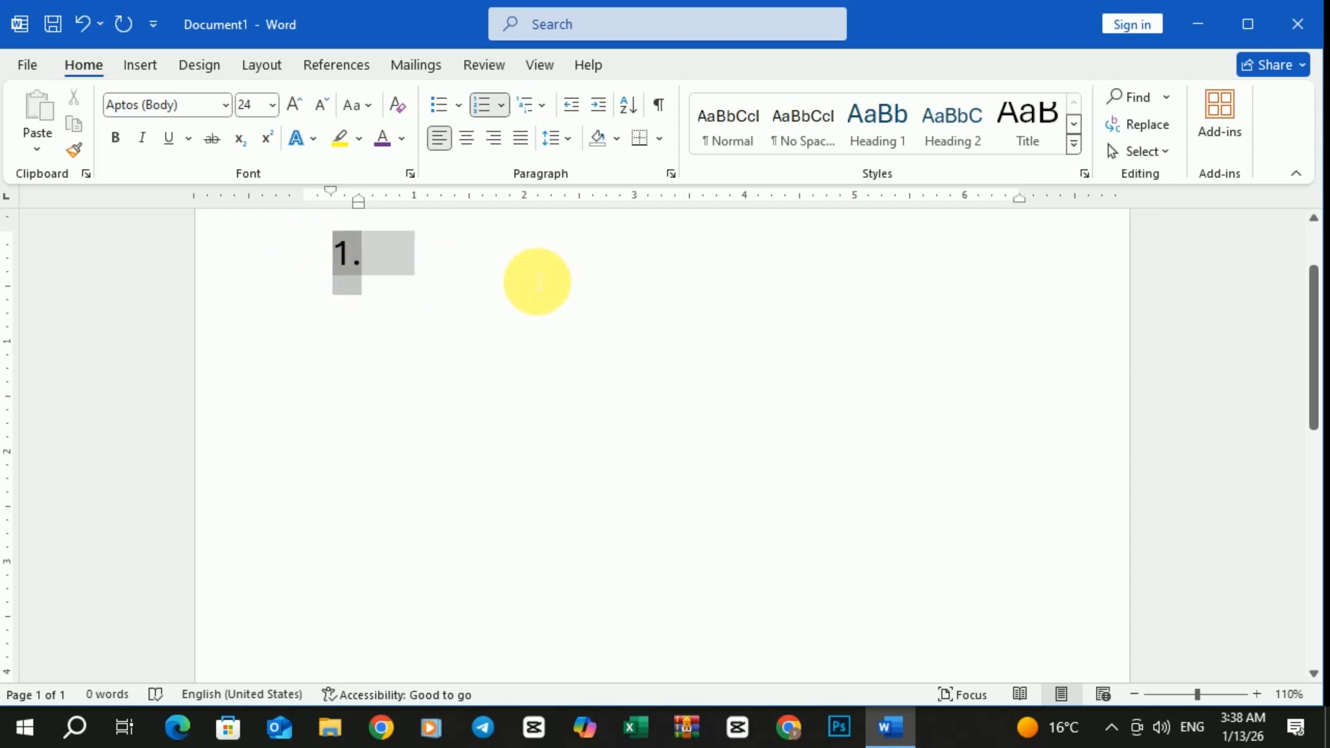
{"action": "left_click", "coordinate": [534, 279]}
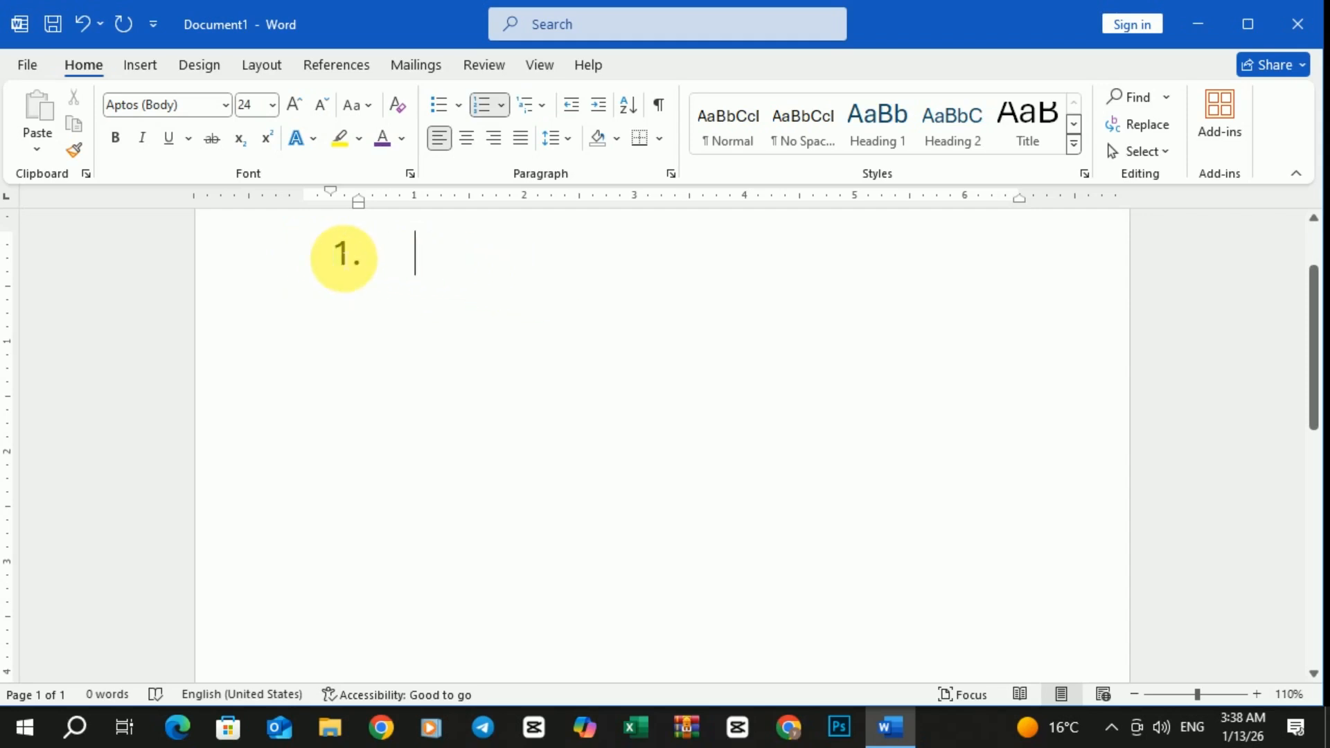
Step: Reduce the font size of the list number "1." to 11 pt
{"action": "left_click", "coordinate": [322, 105]}
{"action": "left_click", "coordinate": [351, 256]}
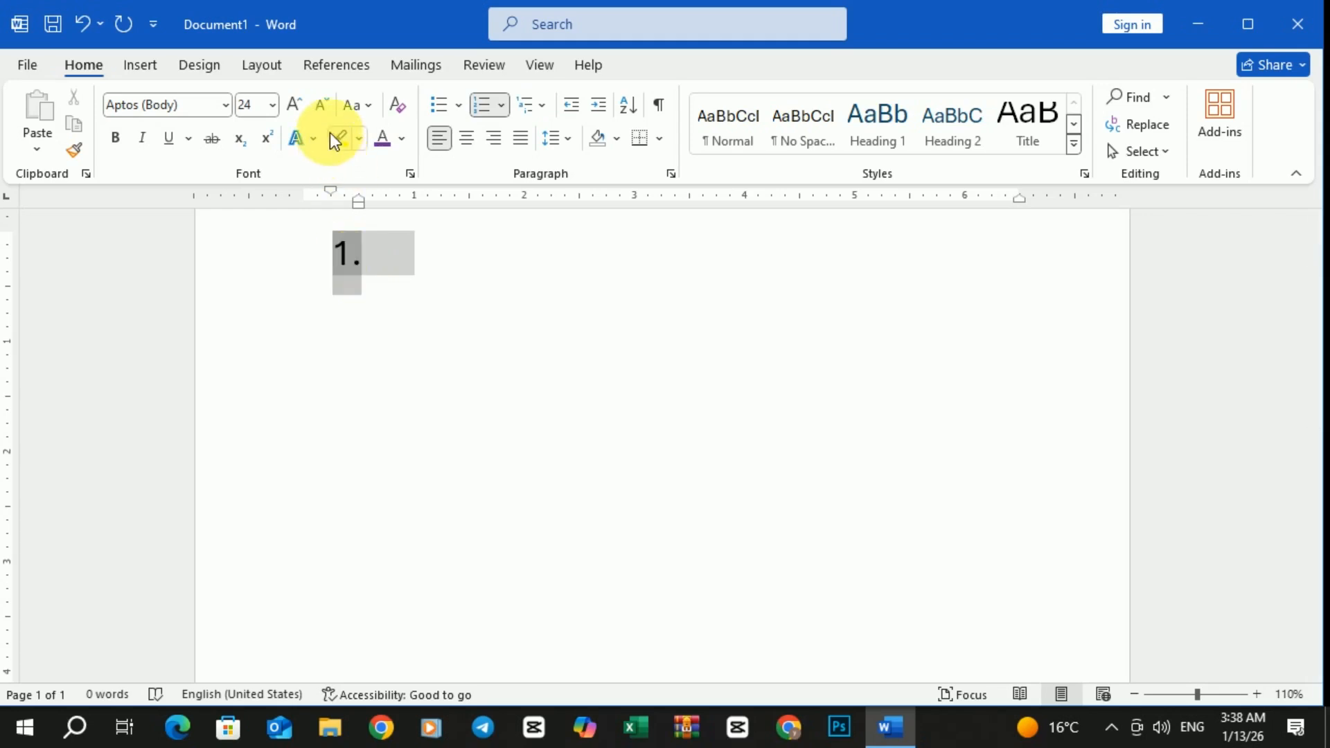
{"action": "left_click", "coordinate": [327, 102]}
{"action": "left_click", "coordinate": [327, 103]}
{"action": "left_click", "coordinate": [327, 102]}
{"action": "left_click", "coordinate": [327, 102]}
{"action": "left_click", "coordinate": [327, 103]}
{"action": "left_click", "coordinate": [327, 103]}
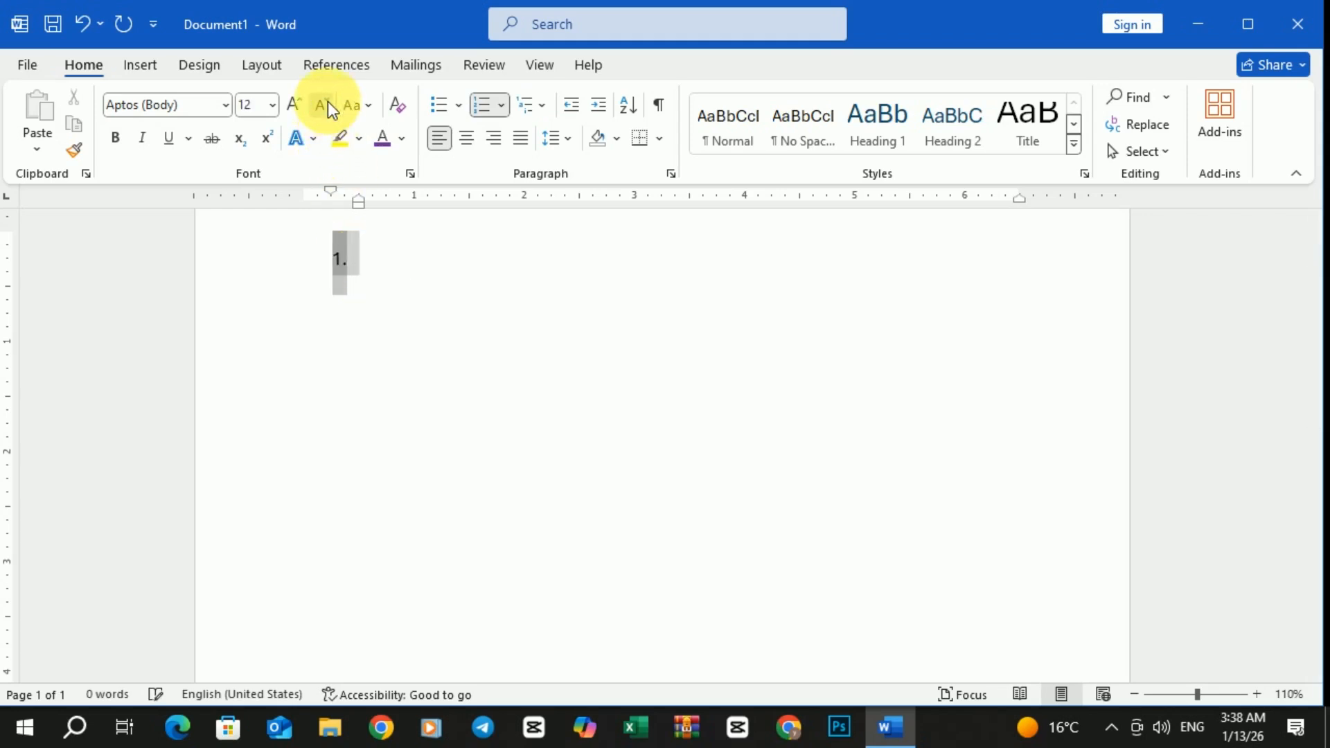
{"action": "left_click", "coordinate": [327, 102]}
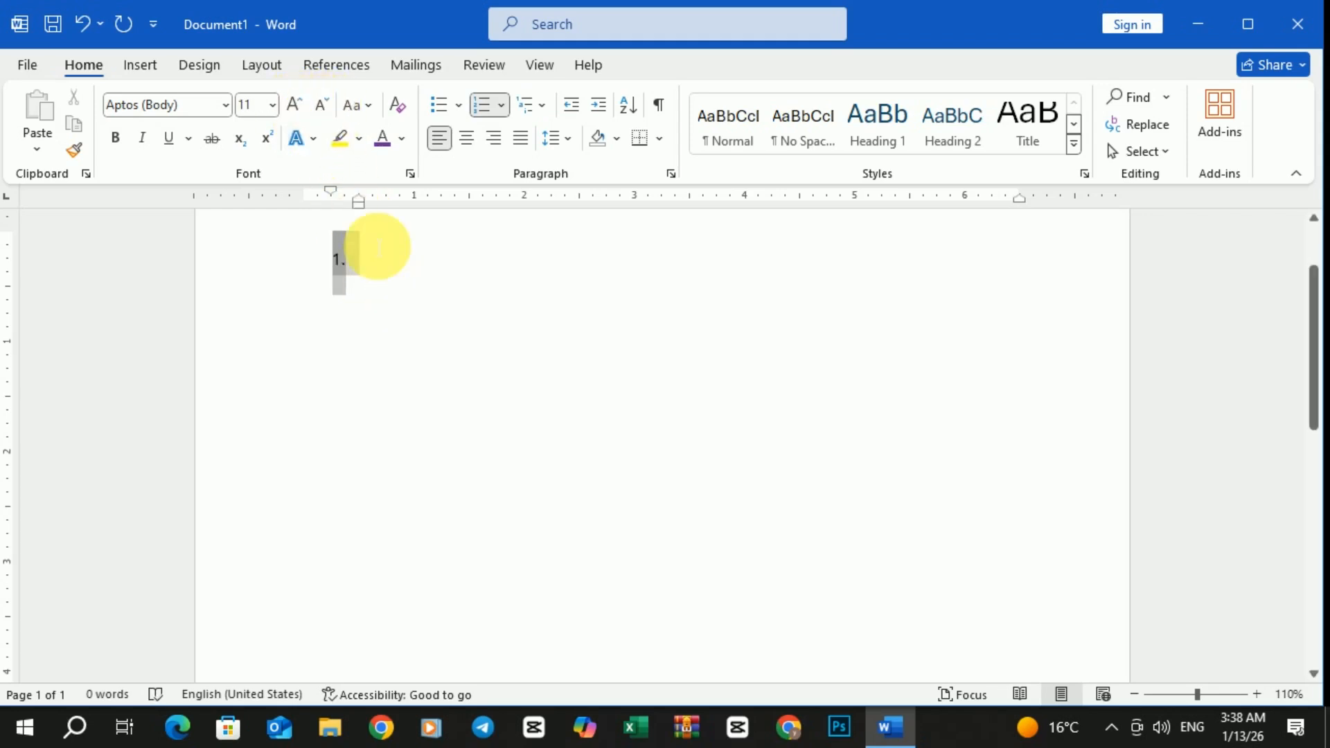
Step: Set the text size of the first list item to 12 pt and enter "It", followed by a new item
{"action": "left_click", "coordinate": [385, 273]}
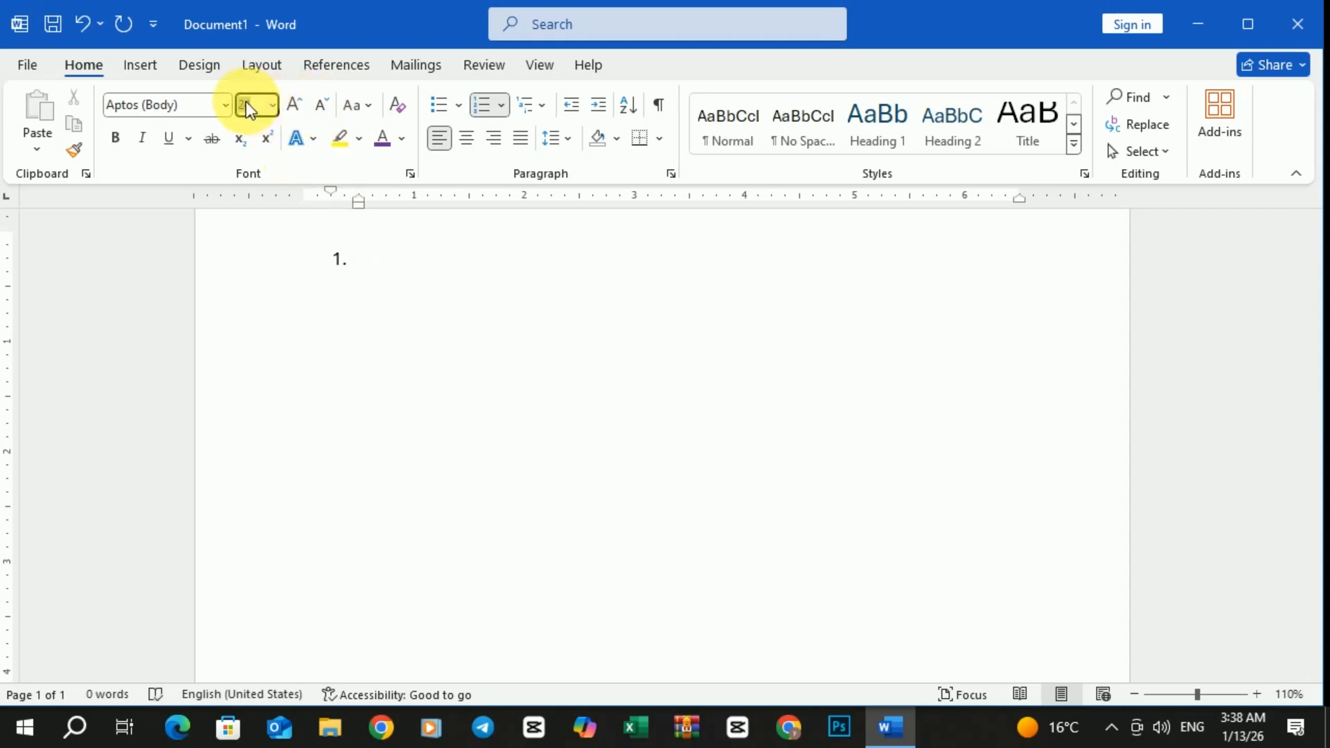
{"action": "left_click", "coordinate": [271, 108]}
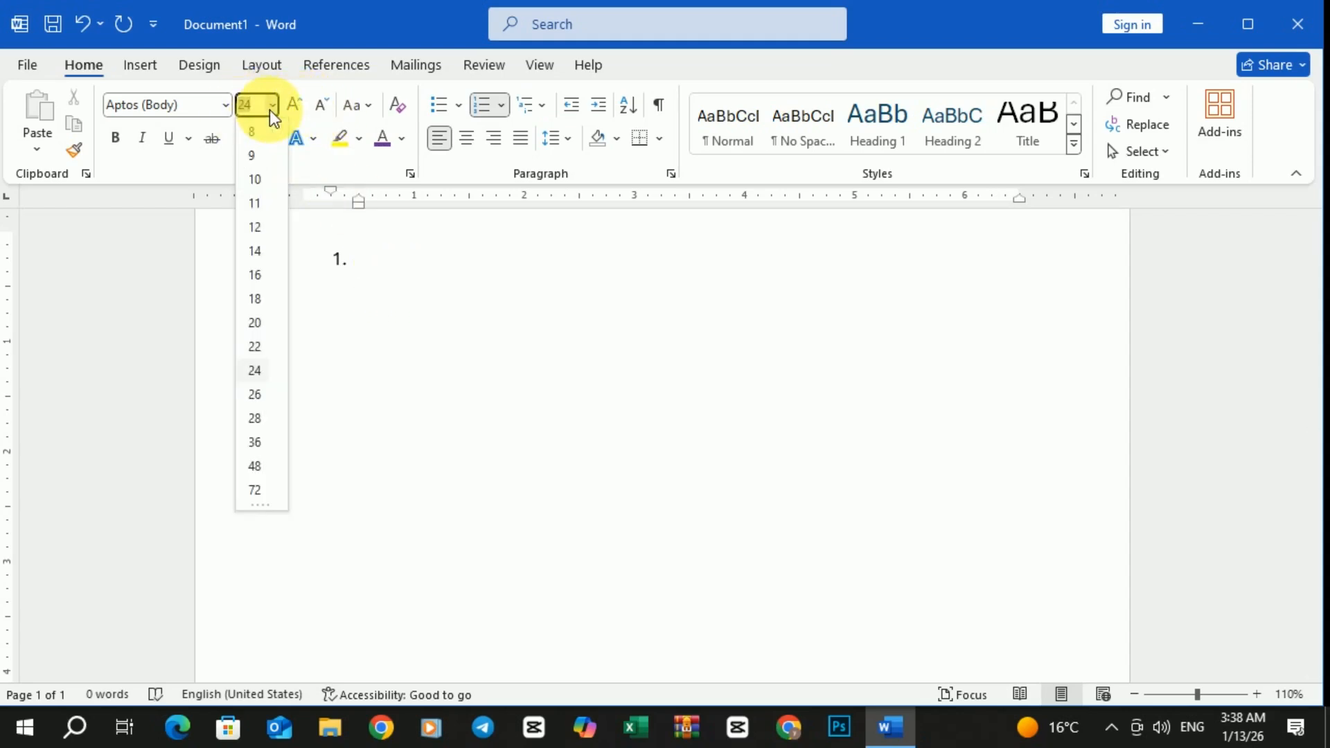
{"action": "left_click", "coordinate": [254, 227]}
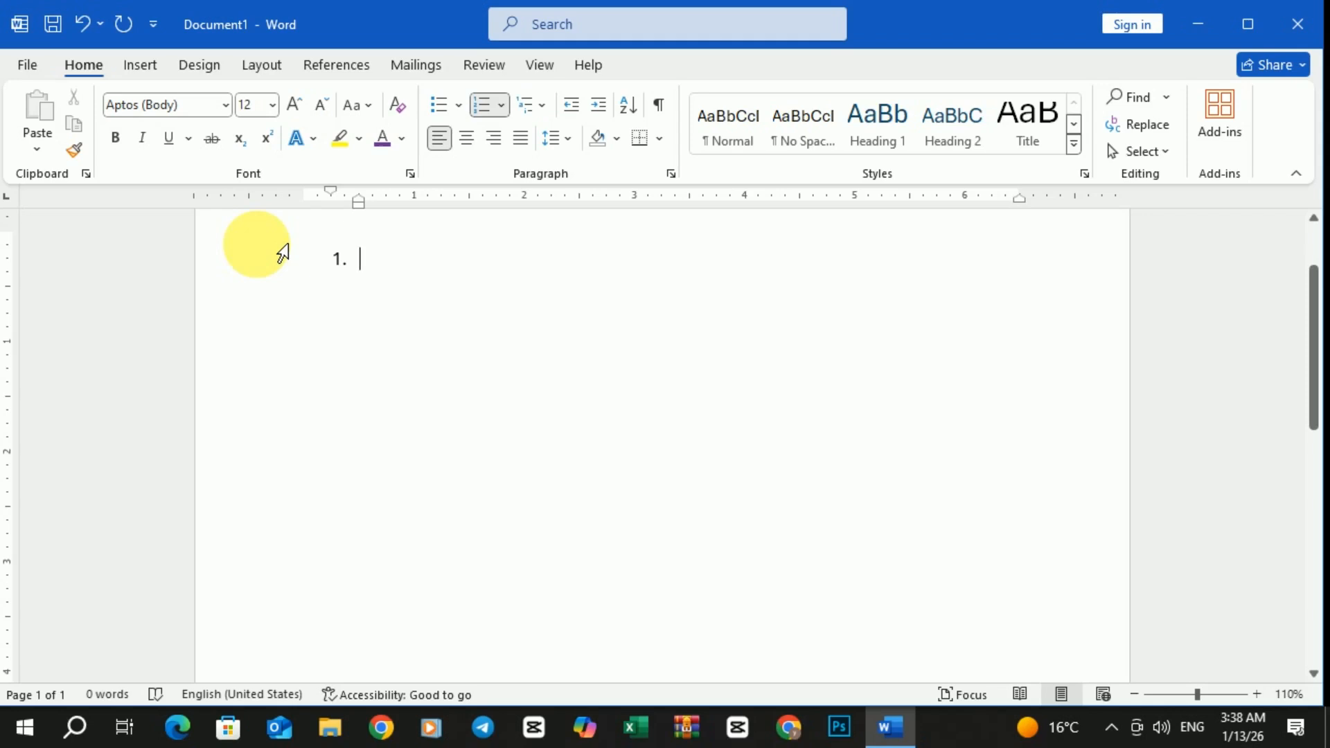
{"action": "type", "text": "it"}
{"action": "key", "text": "Return"}
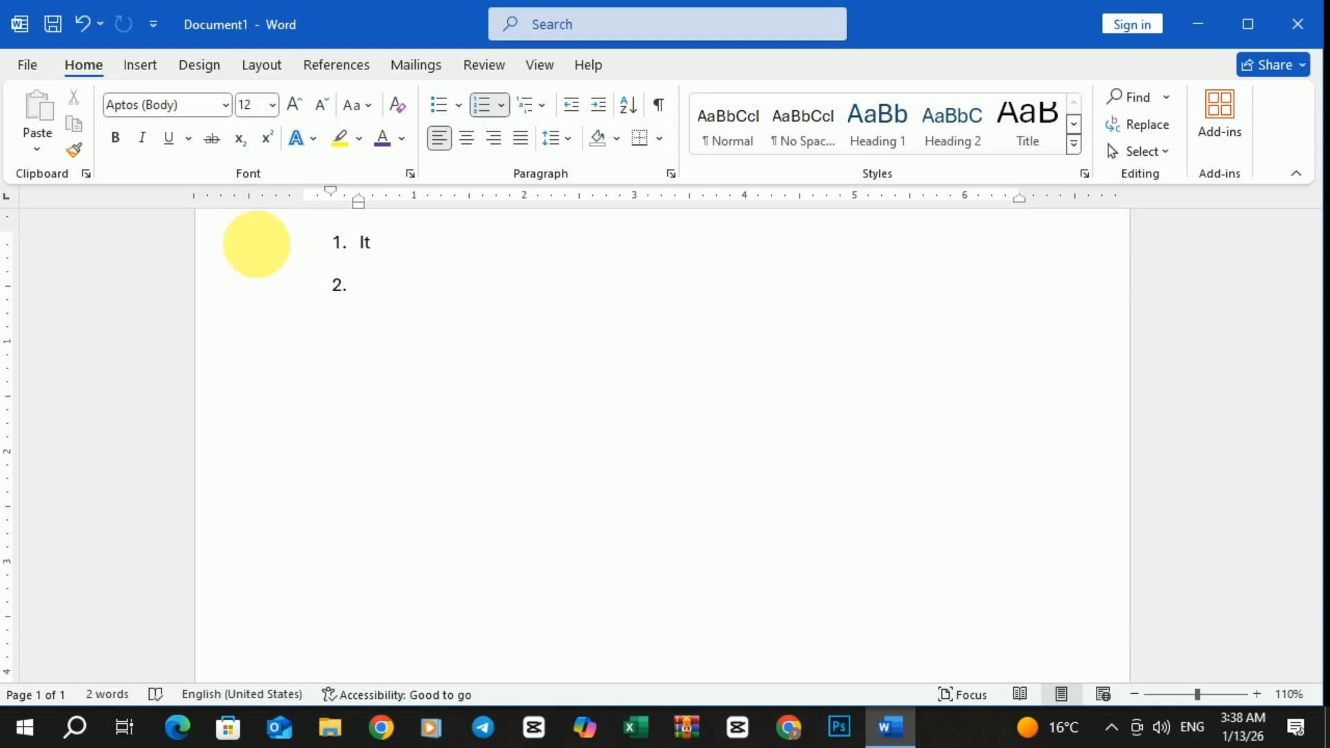
Step: Apply the 1., 1.1., 1.1.1. multilevel format from the list library to the list
{"action": "left_click", "coordinate": [539, 103]}
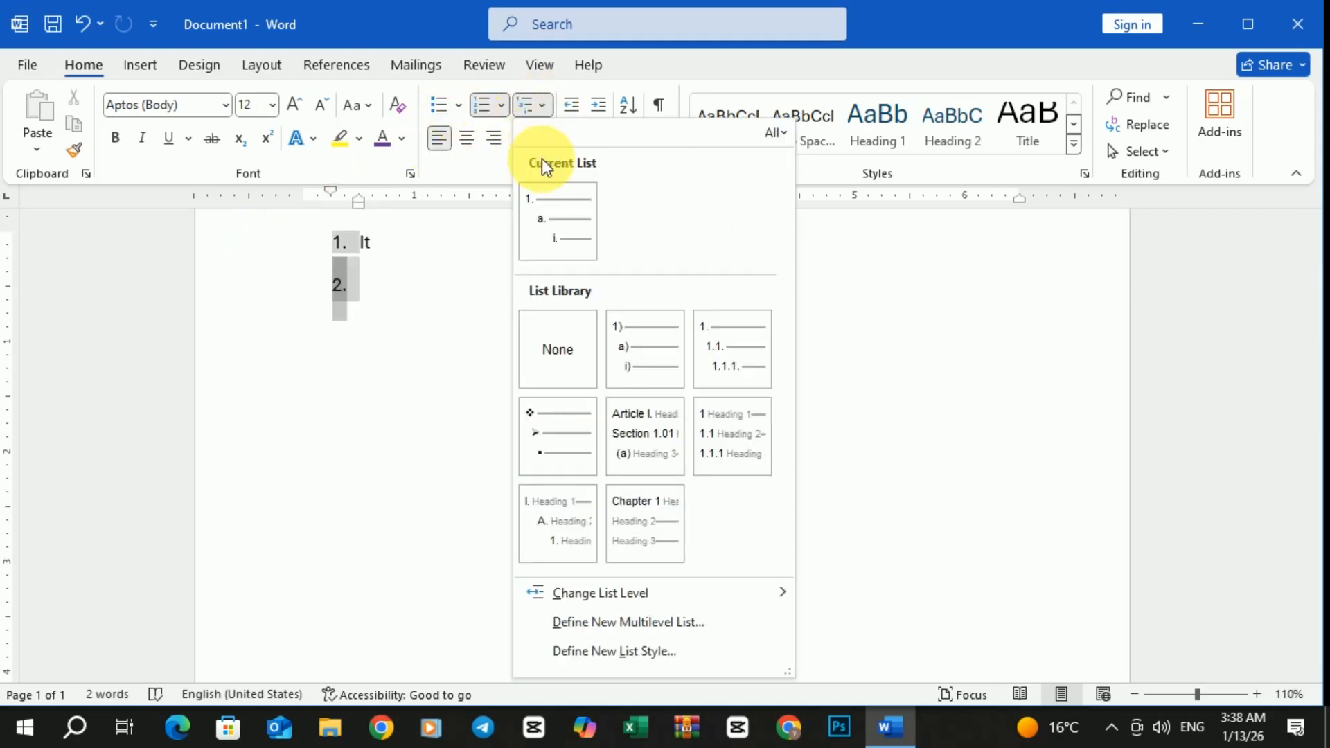
{"action": "mouse_move", "coordinate": [546, 212]}
{"action": "mouse_move", "coordinate": [737, 360]}
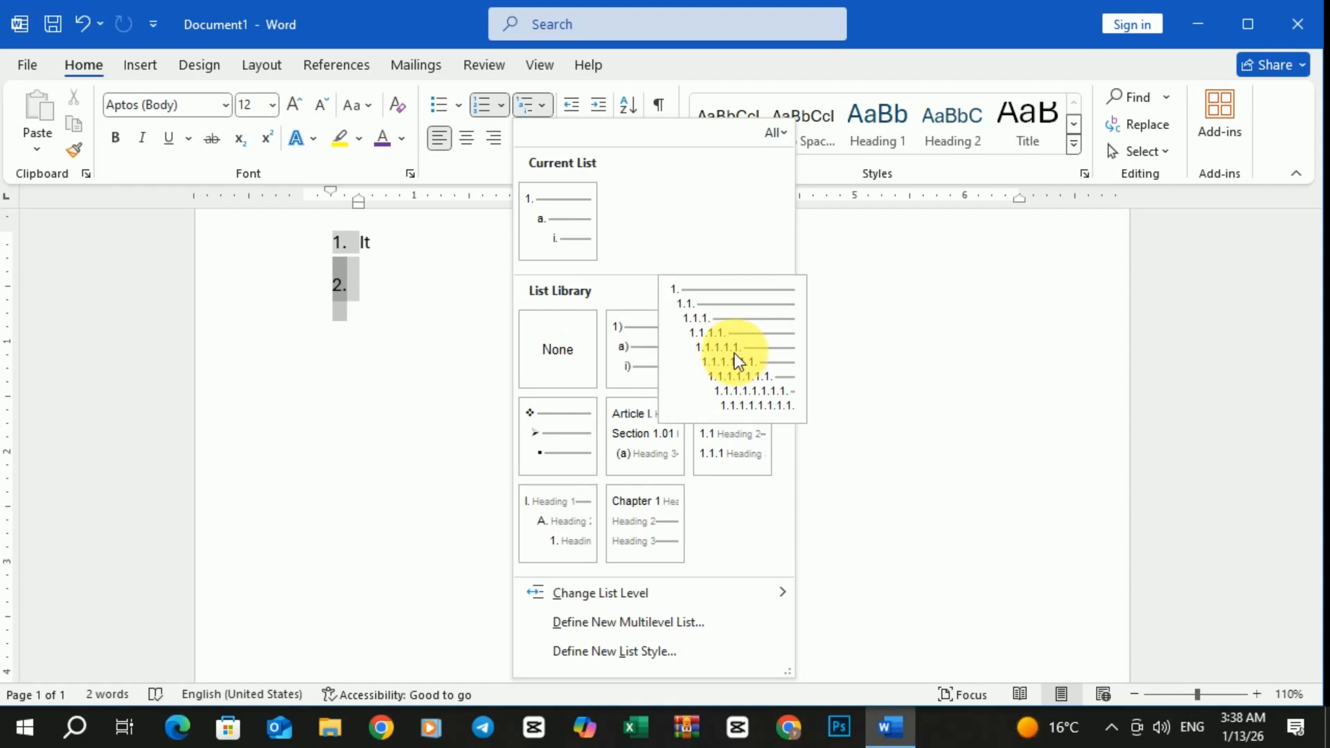
{"action": "left_click", "coordinate": [750, 360]}
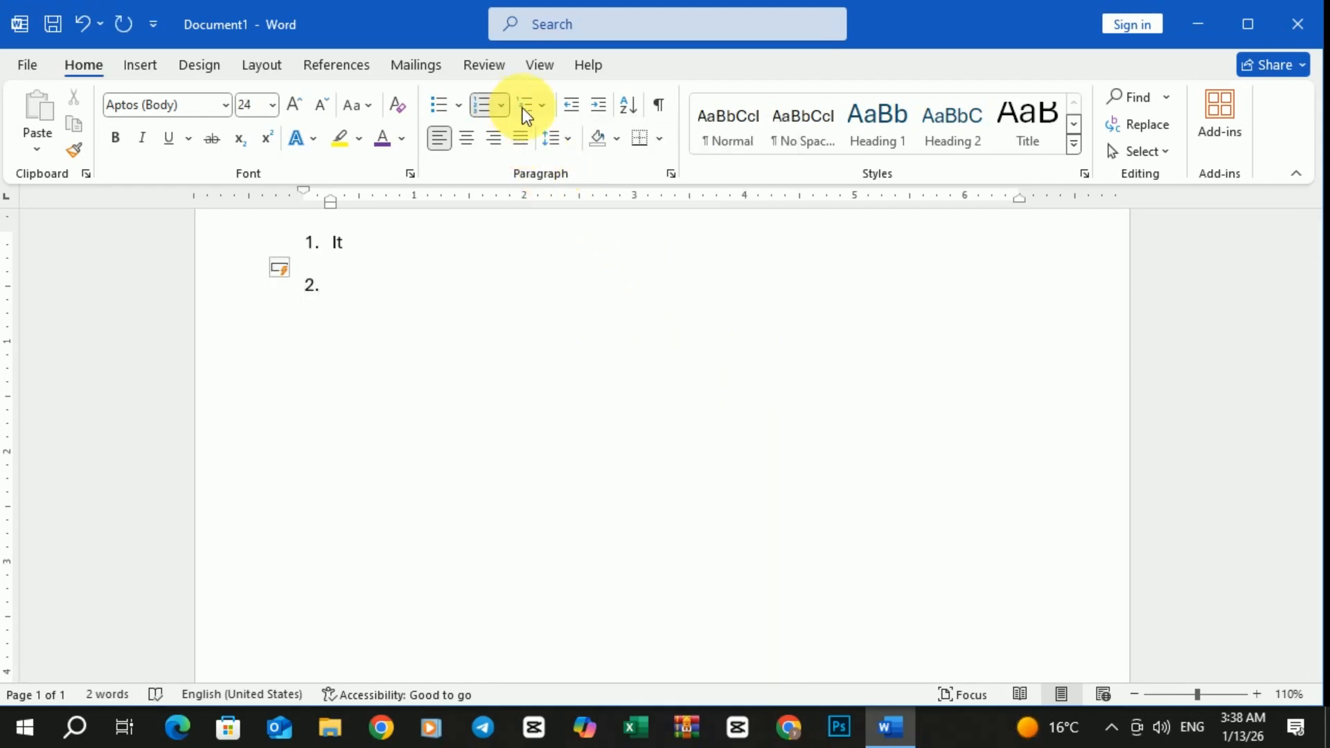
Step: Change the empty second item to the 1.1. list level and enter "Is" as its text
{"action": "left_click", "coordinate": [544, 103]}
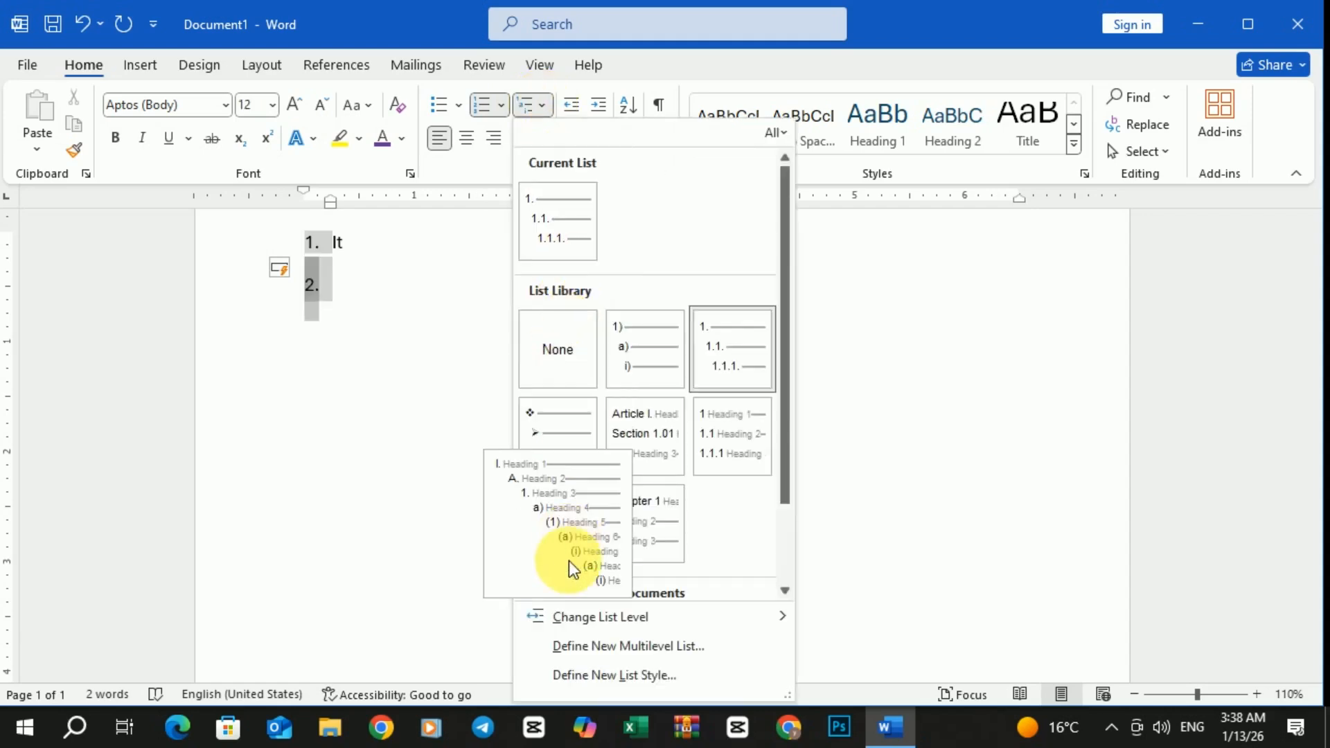
{"action": "mouse_move", "coordinate": [604, 617]}
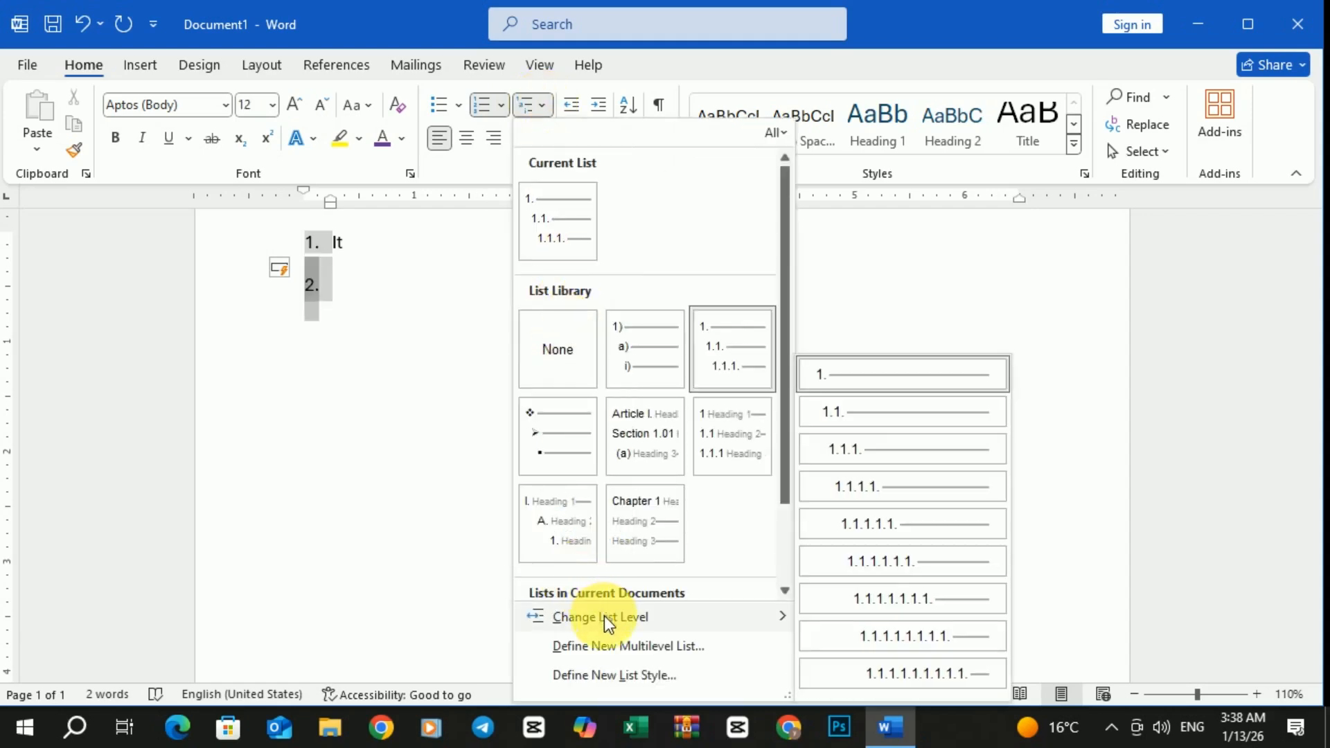
{"action": "left_click", "coordinate": [501, 104]}
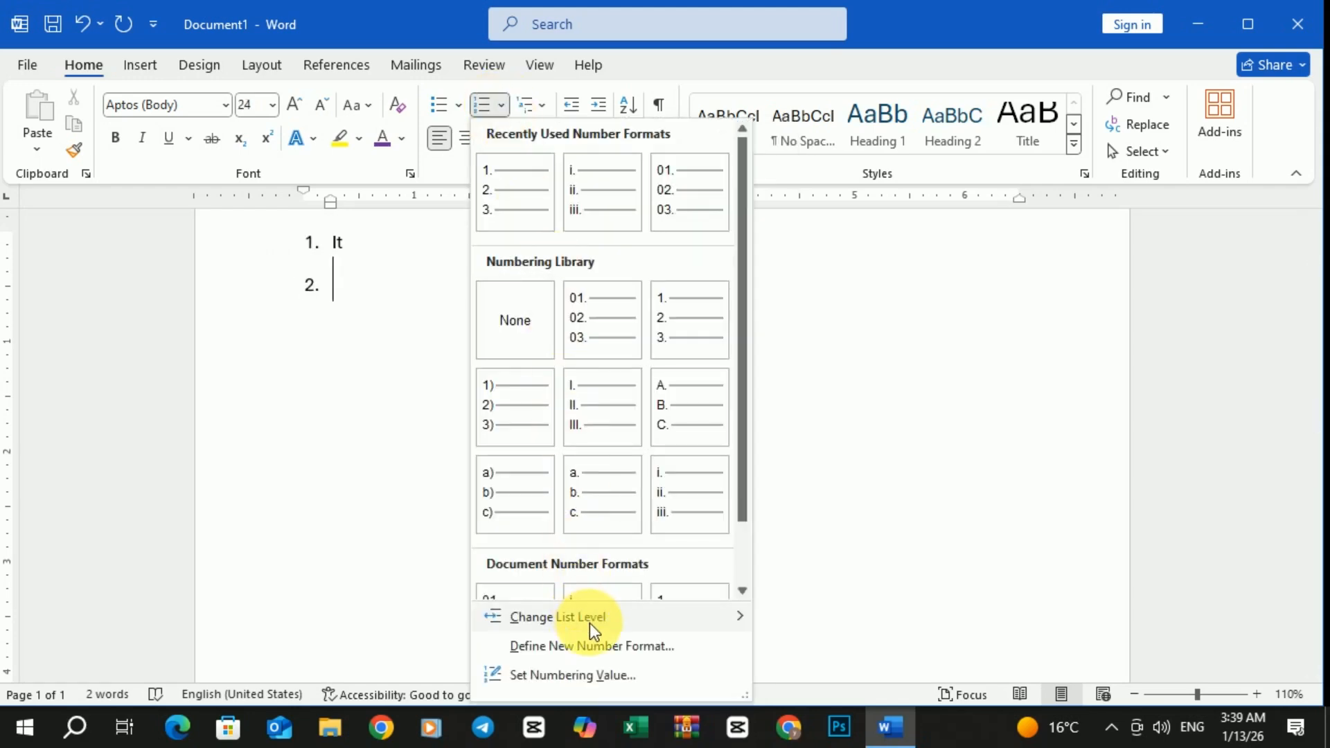
{"action": "mouse_move", "coordinate": [594, 619]}
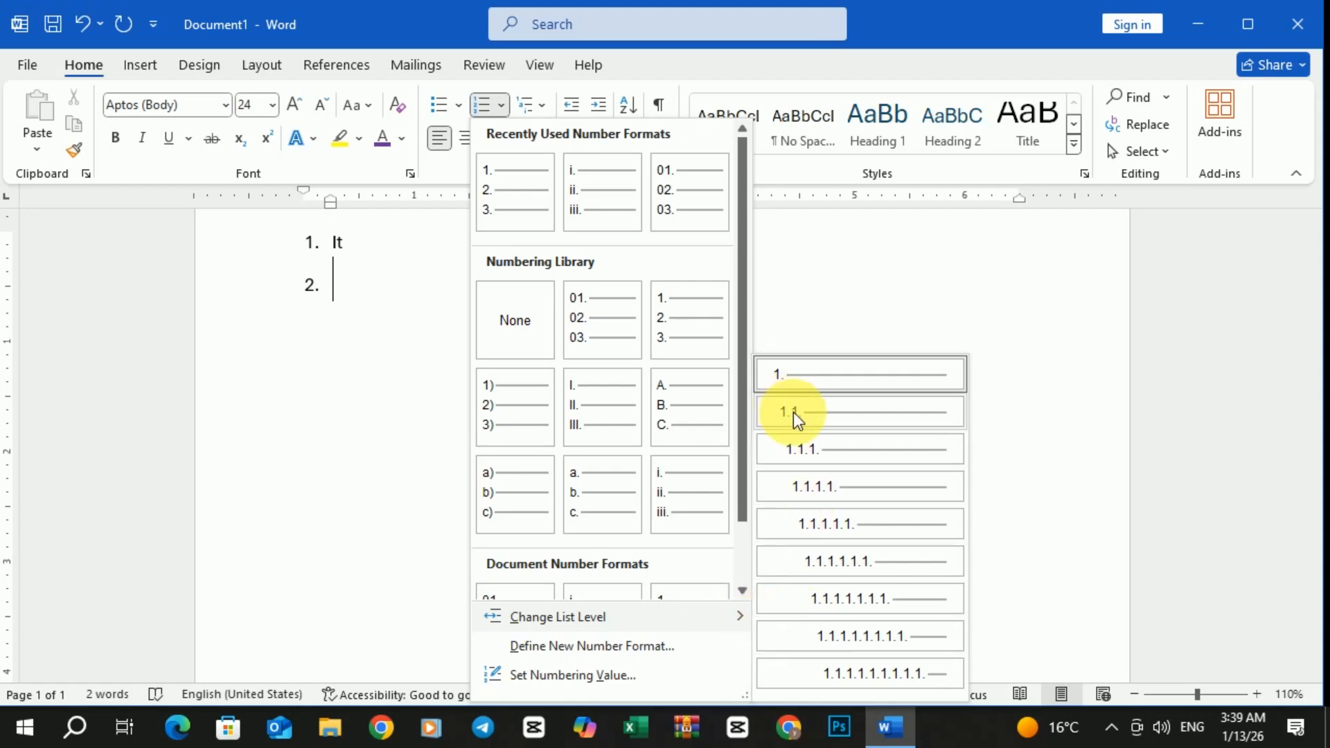
{"action": "left_click", "coordinate": [793, 413]}
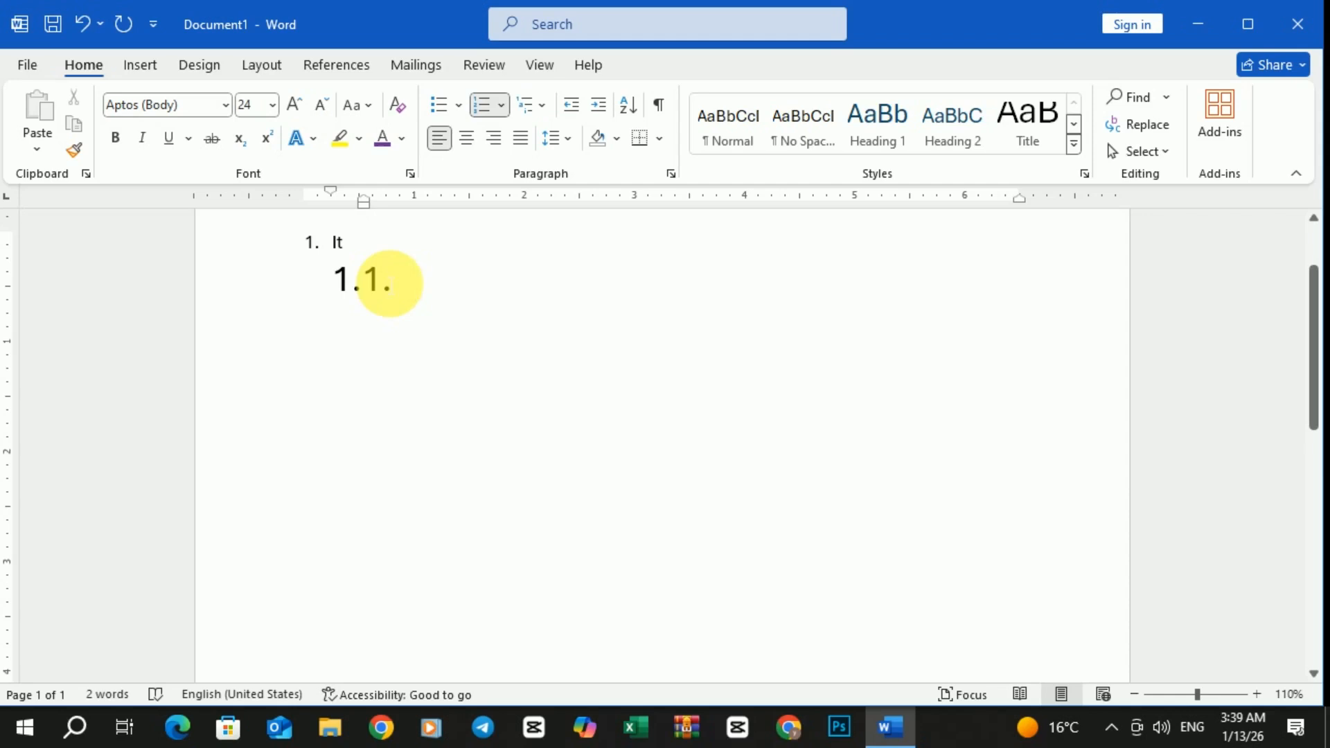
{"action": "type", "text": "is"}
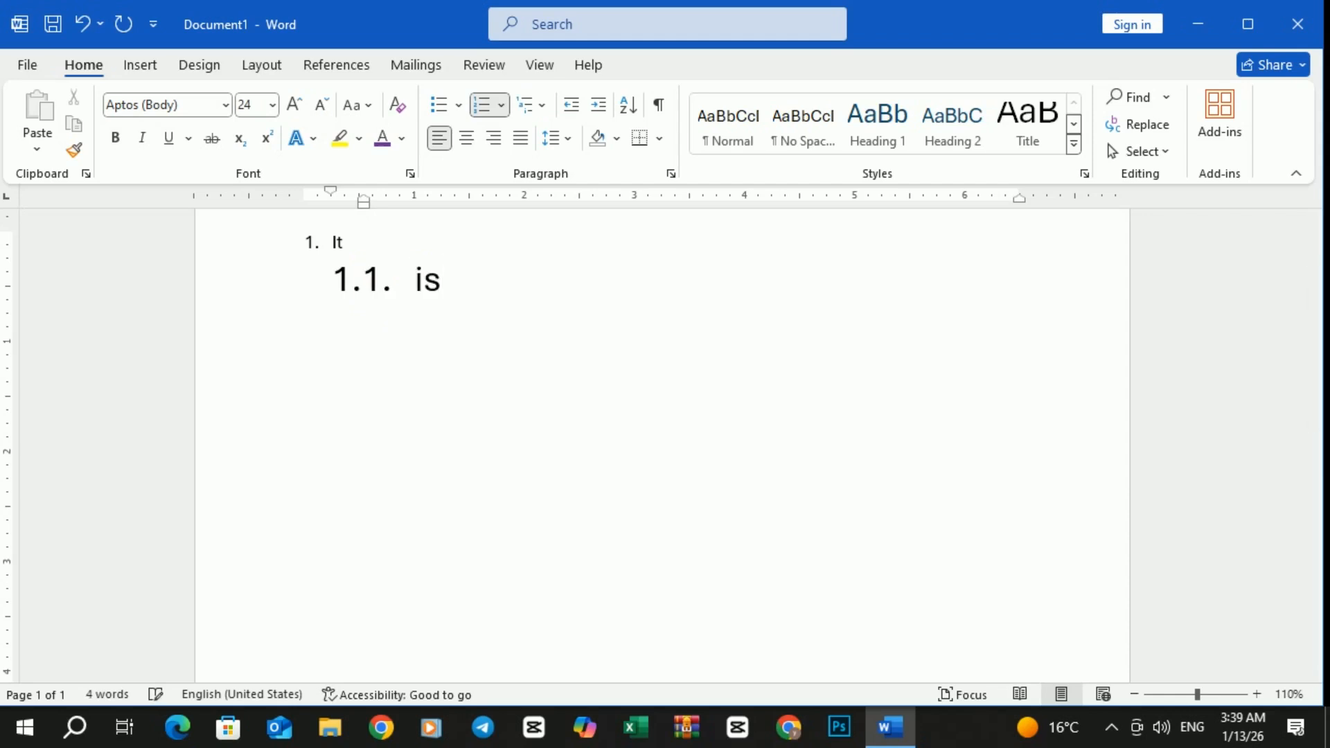
{"action": "key", "text": "Return"}
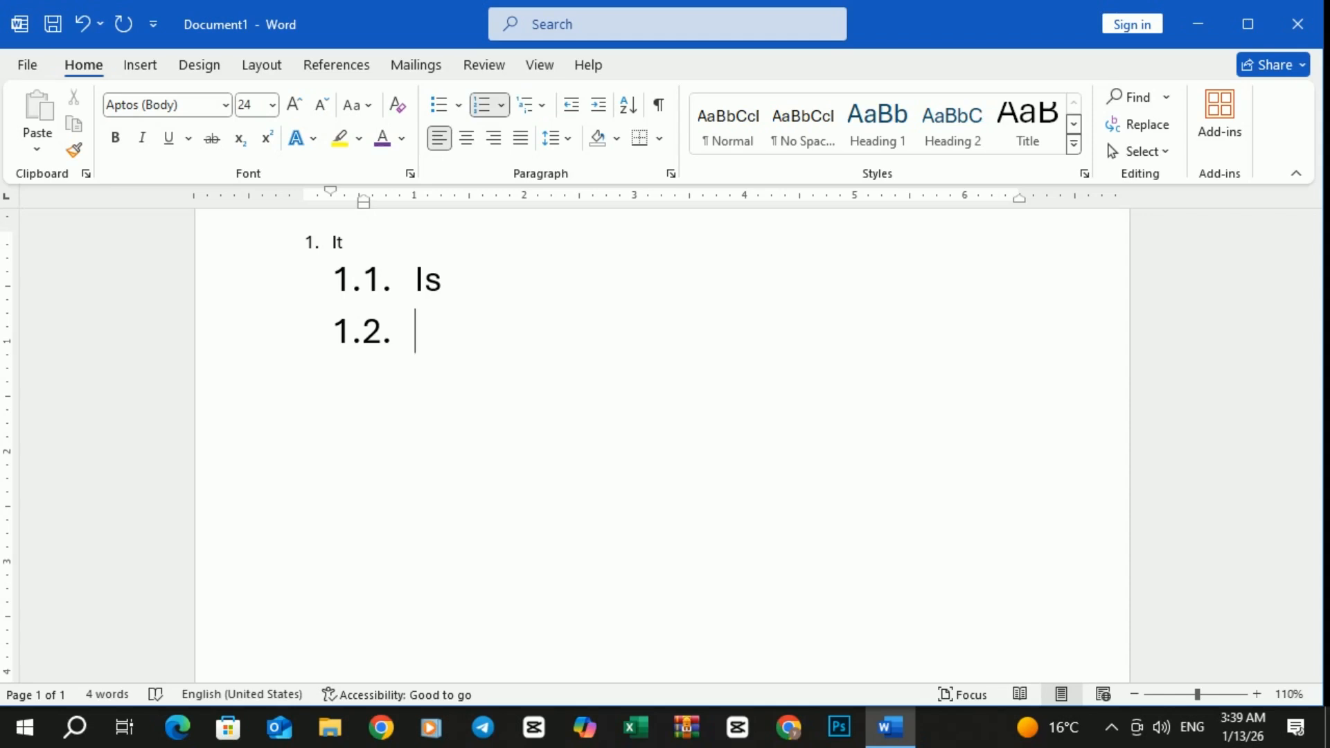
Step: Add "A" and "I" as the next two second-level items, 1.2. and 1.3
{"action": "type", "text": "a"}
{"action": "key", "text": "Return"}
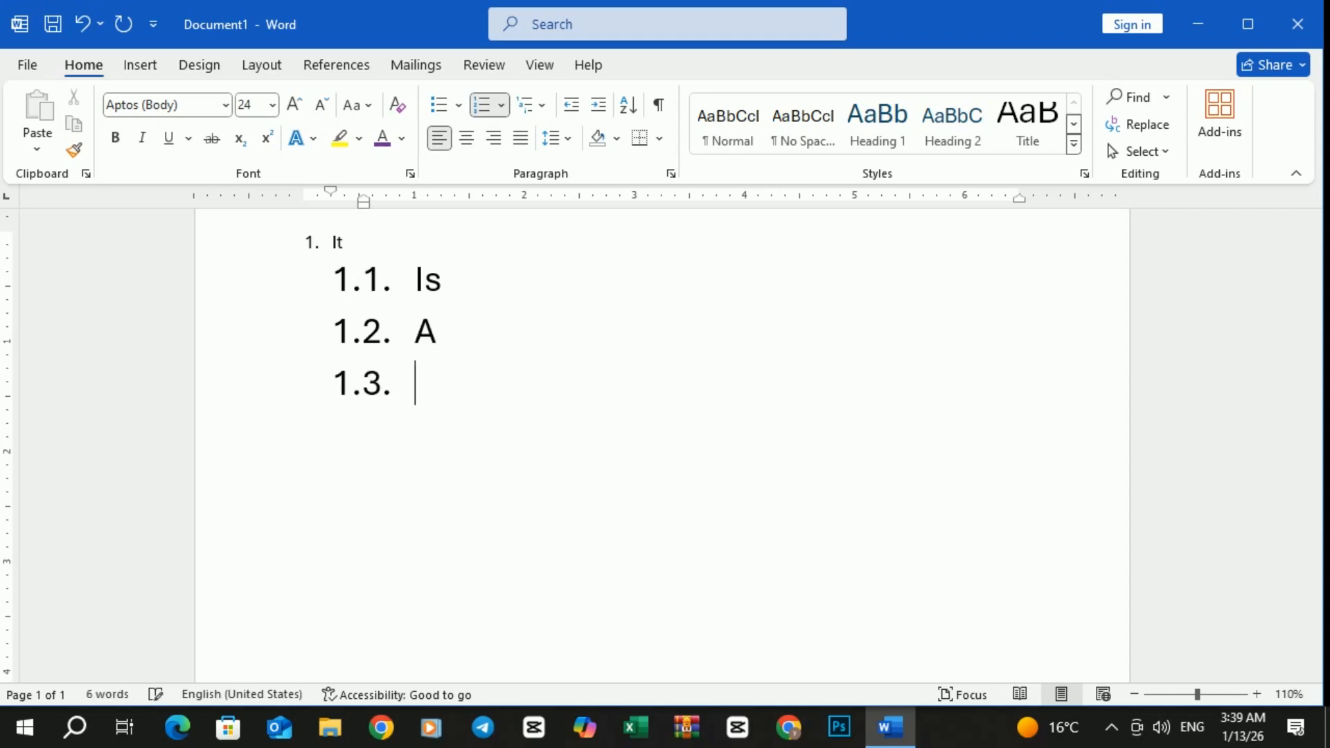
{"action": "type", "text": "I"}
{"action": "key", "text": "Return"}
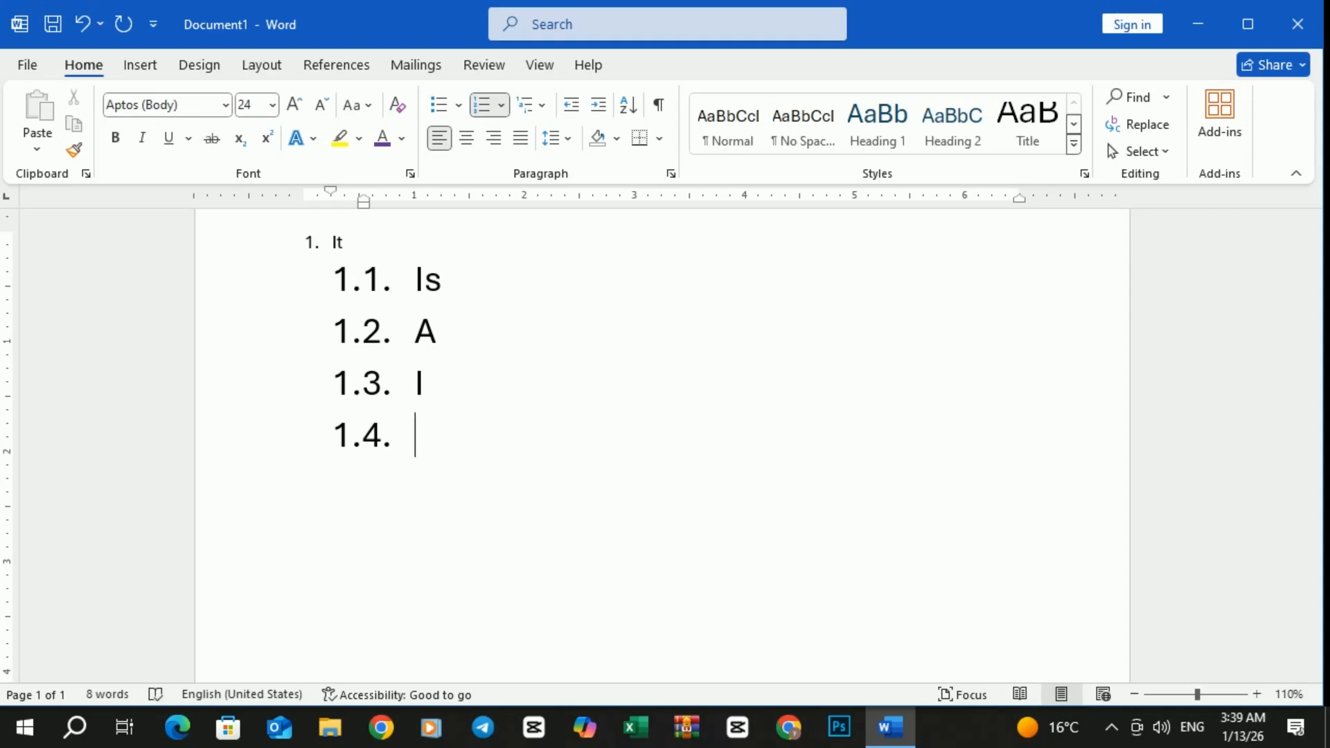
Step: Change the empty item below "I" to the 1.1.1. list level and enter the third-level items "Are" and "My"
{"action": "left_click", "coordinate": [504, 101]}
{"action": "mouse_move", "coordinate": [621, 617]}
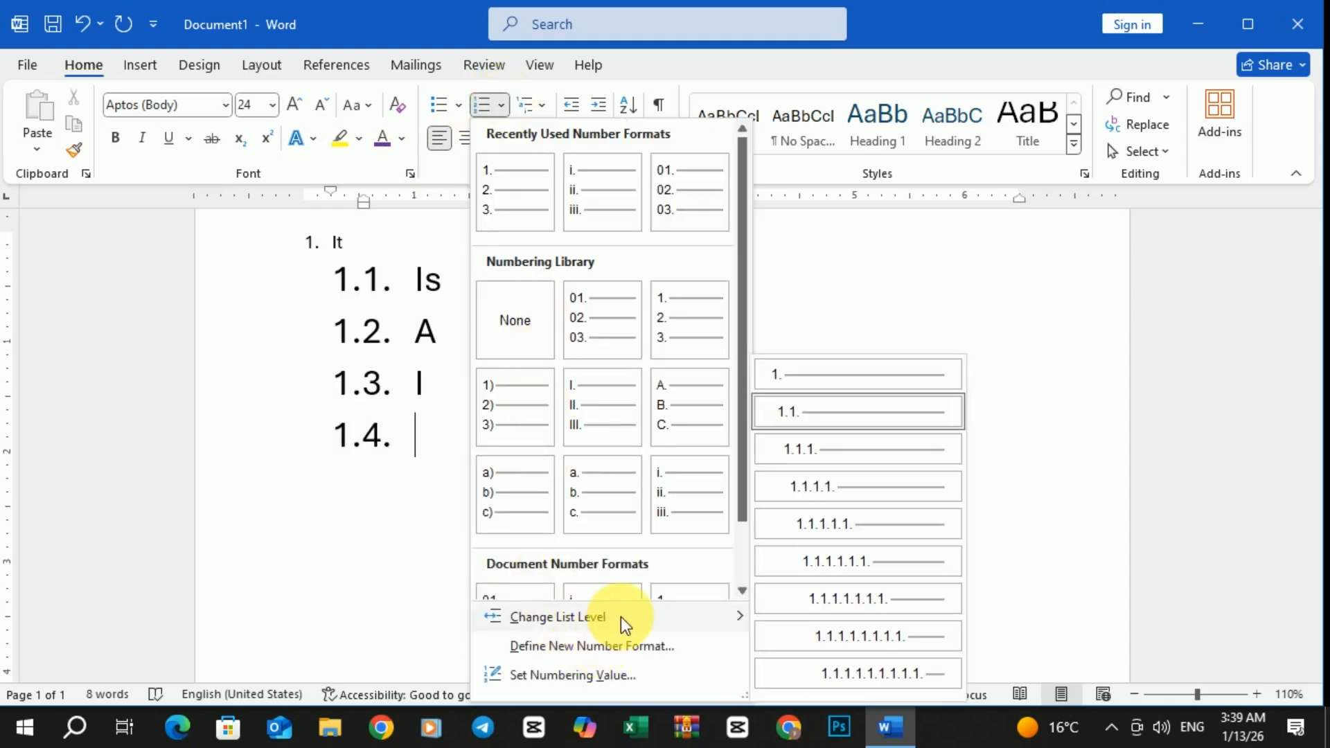
{"action": "left_click", "coordinate": [799, 450]}
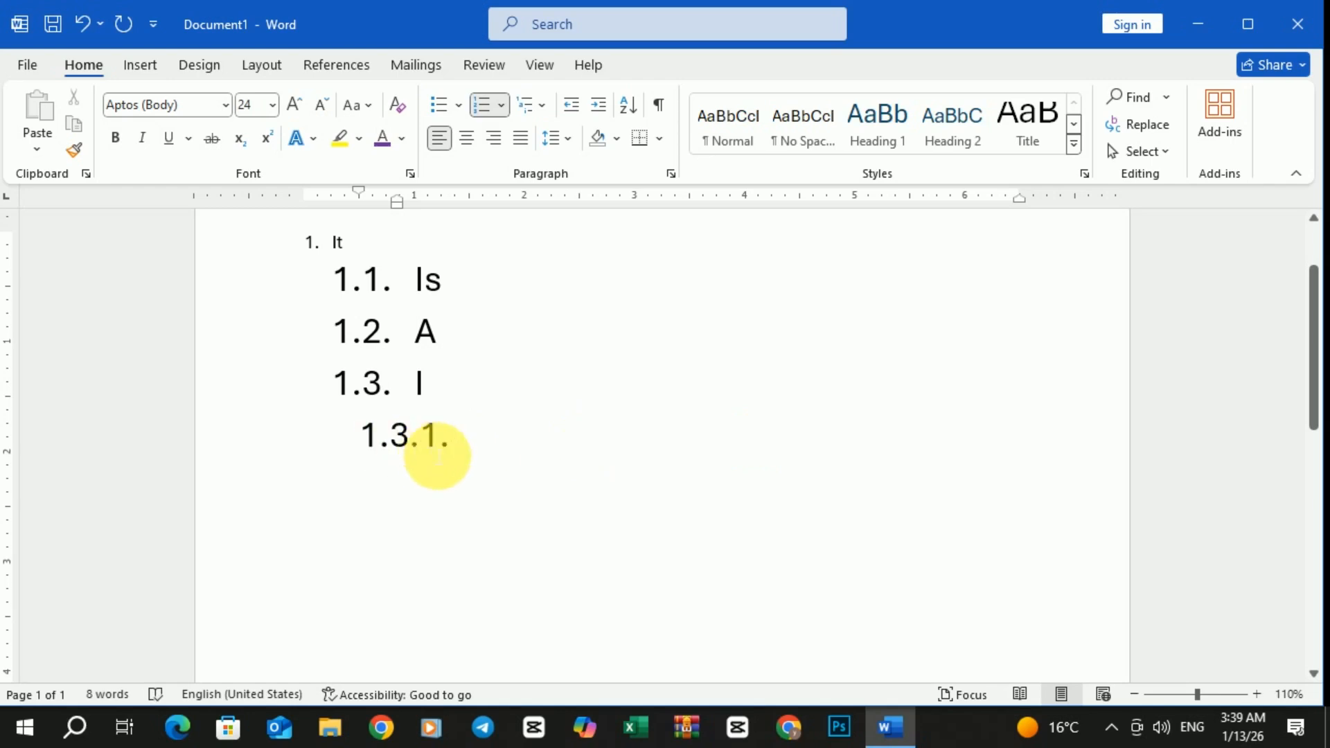
{"action": "type", "text": "are"}
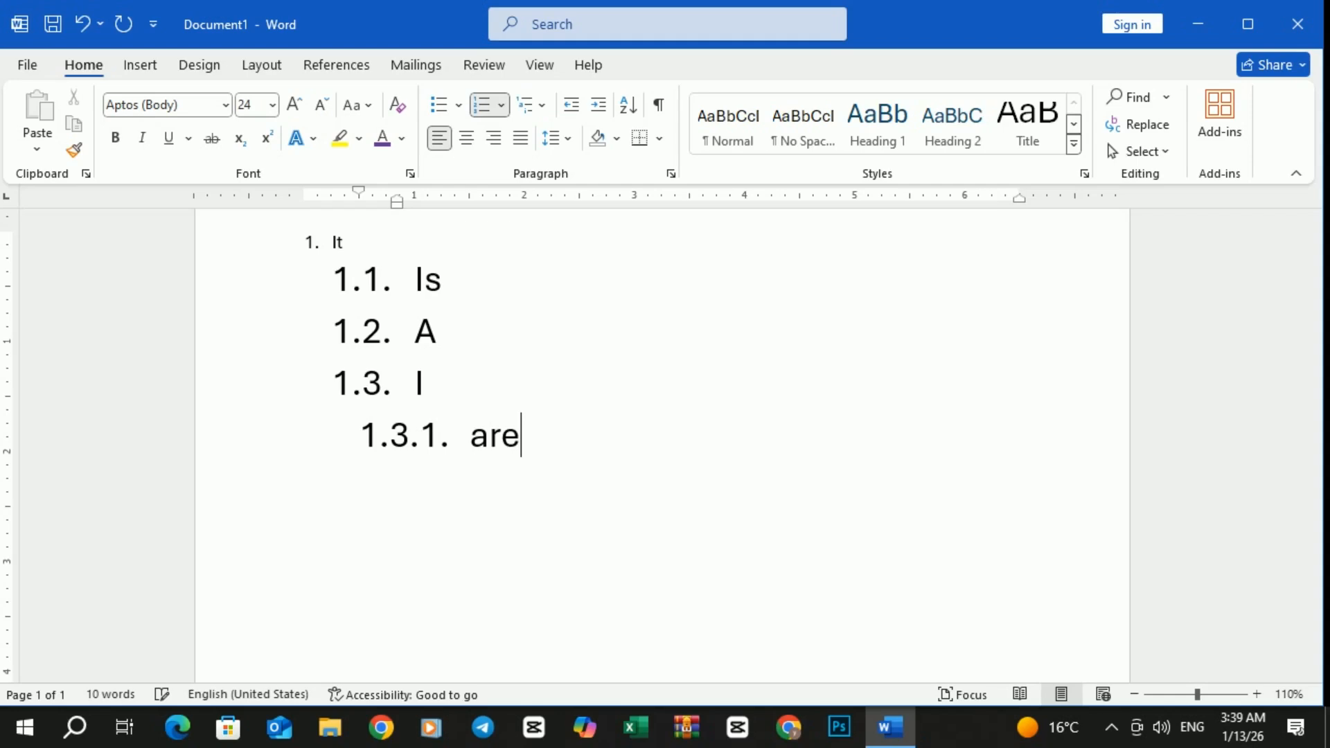
{"action": "key", "text": "Return"}
{"action": "type", "text": "my"}
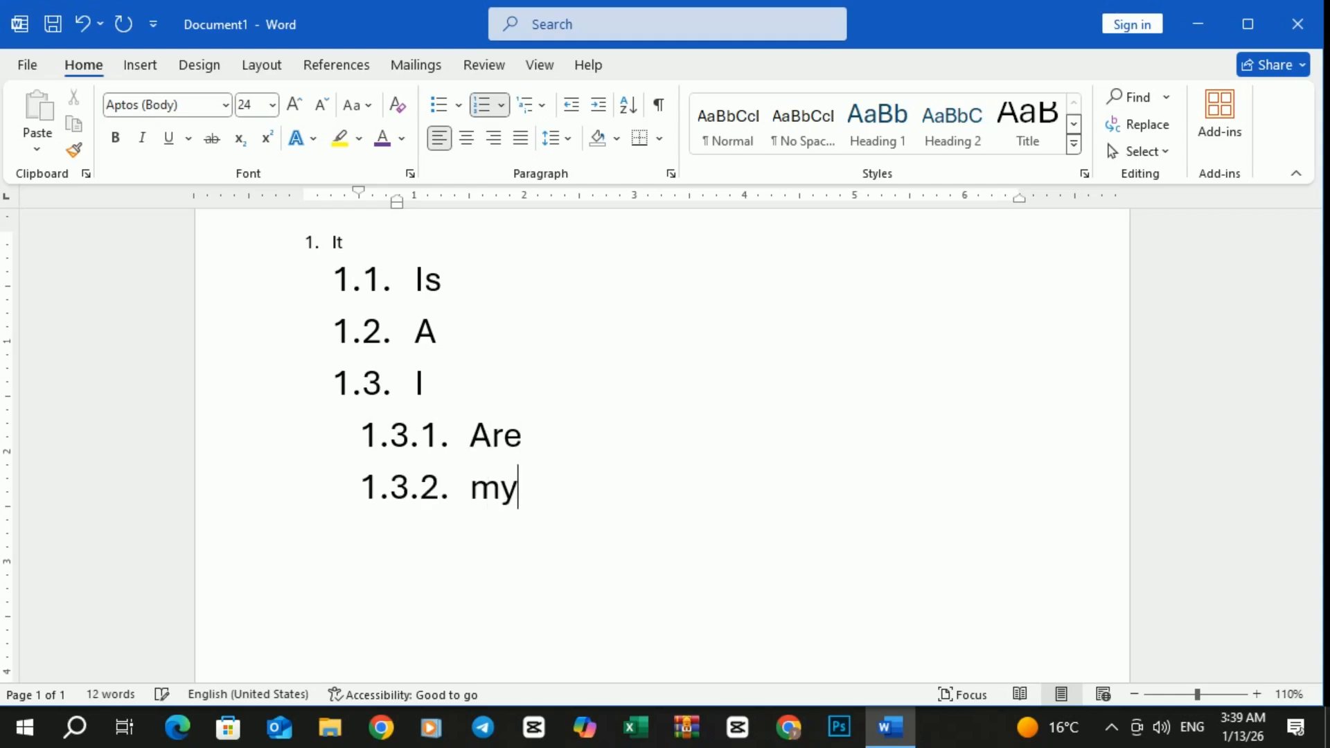
{"action": "key", "text": "Return"}
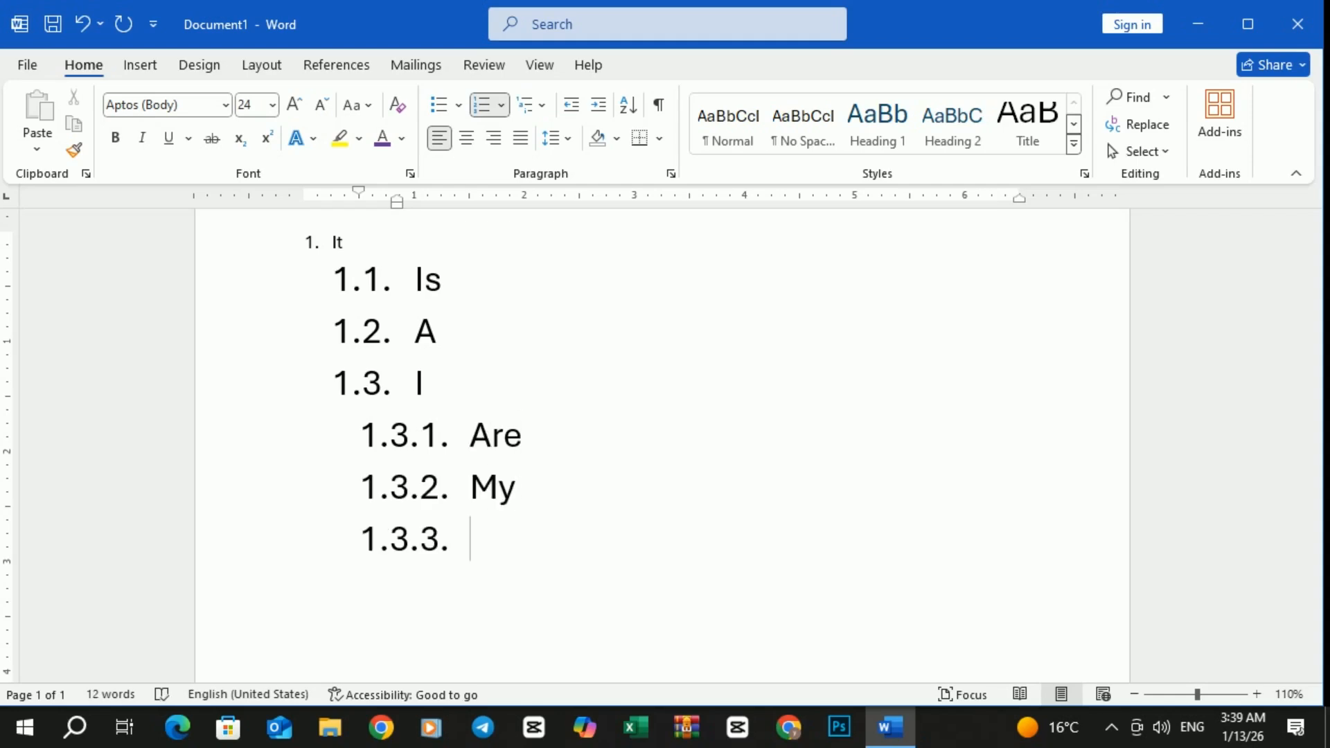
Step: Delete the second-level item "I" and its empty line so the third-level items follow "A" directly
{"action": "left_click", "coordinate": [509, 104]}
{"action": "left_click", "coordinate": [500, 106]}
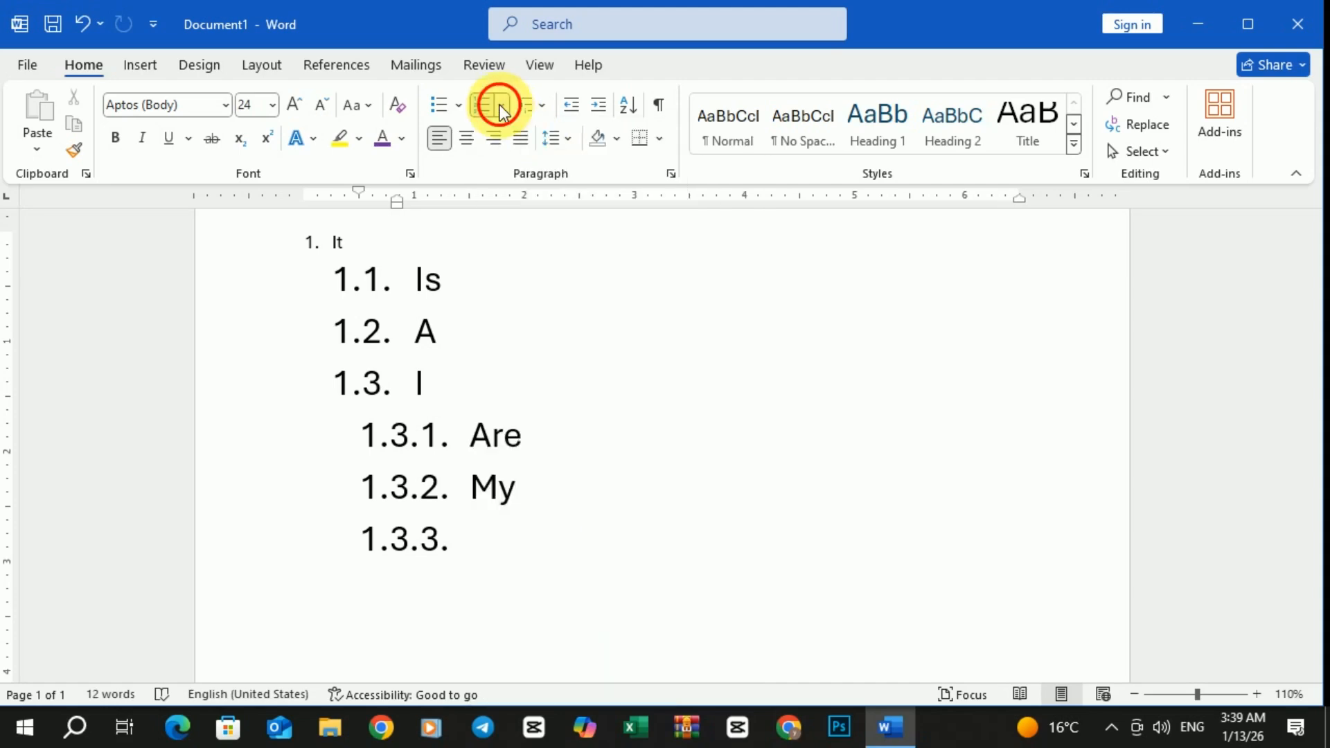
{"action": "left_click", "coordinate": [454, 383]}
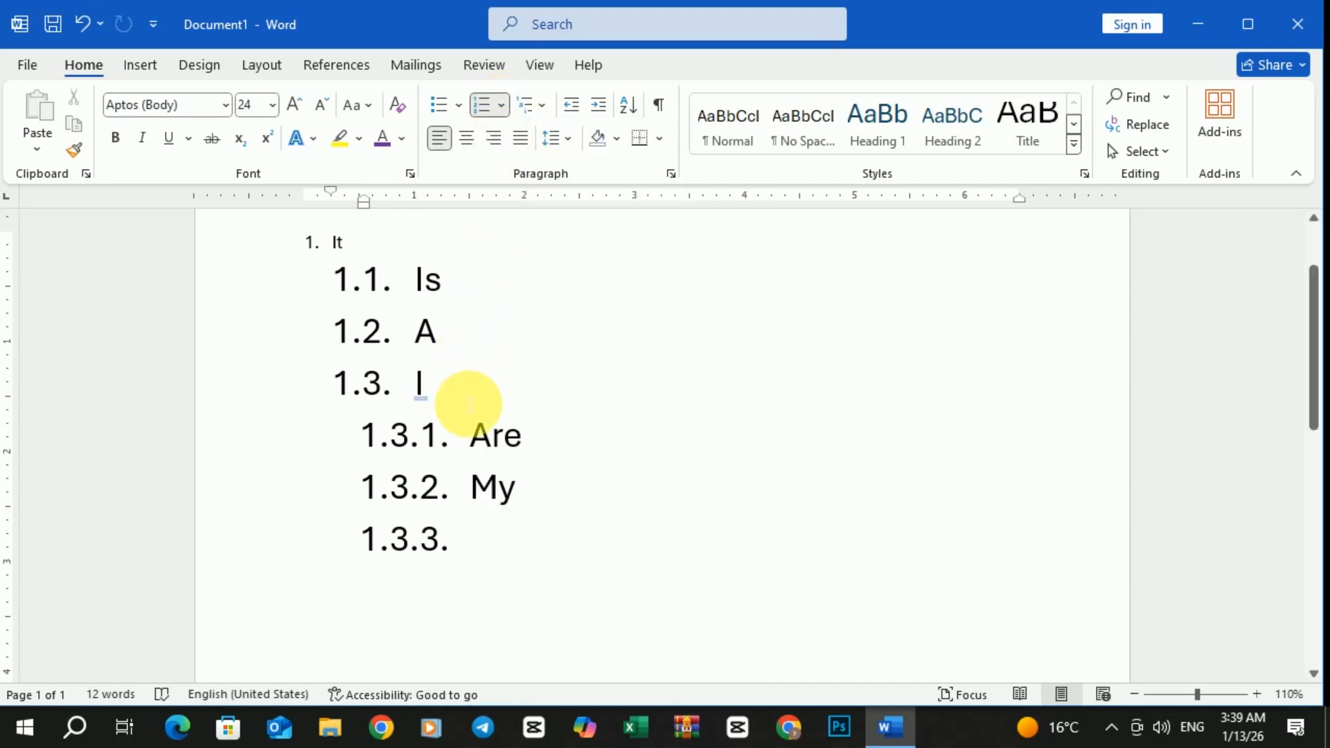
{"action": "key", "text": "BackSpace"}
{"action": "key", "text": "BackSpace"}
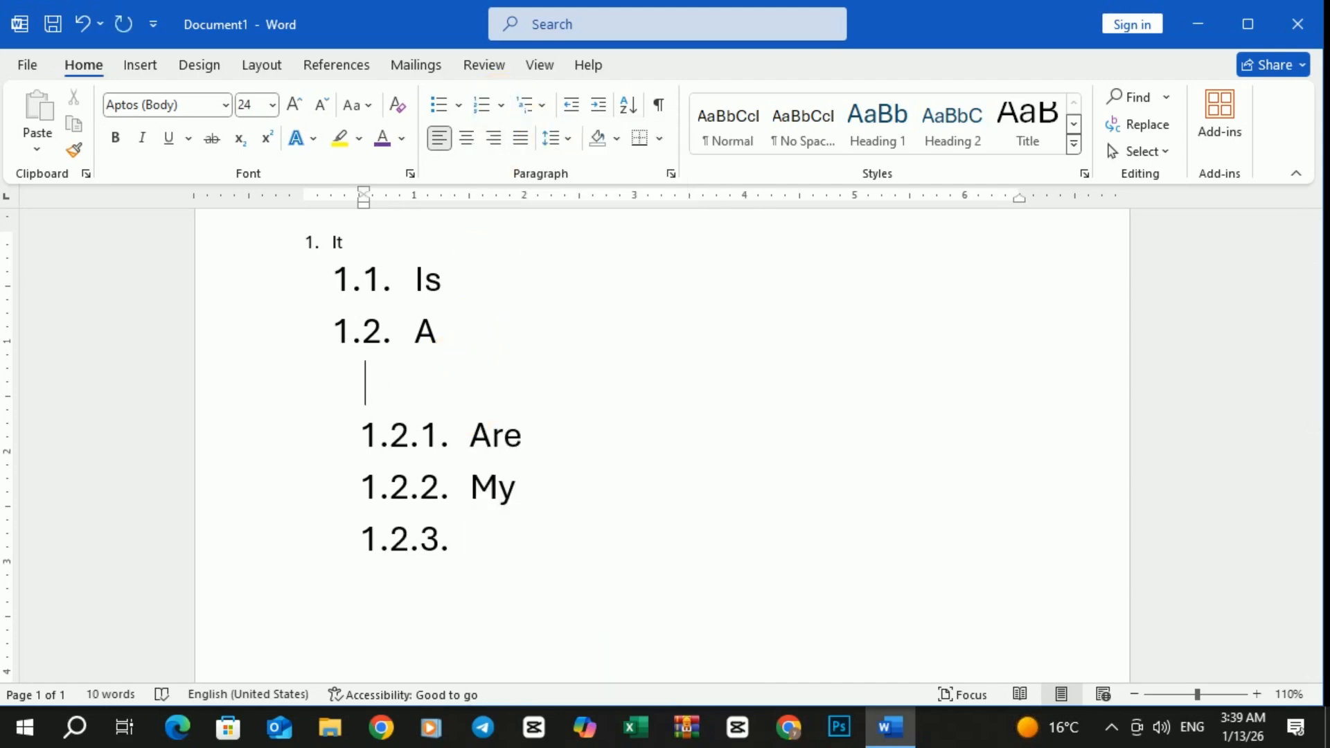
{"action": "key", "text": "BackSpace"}
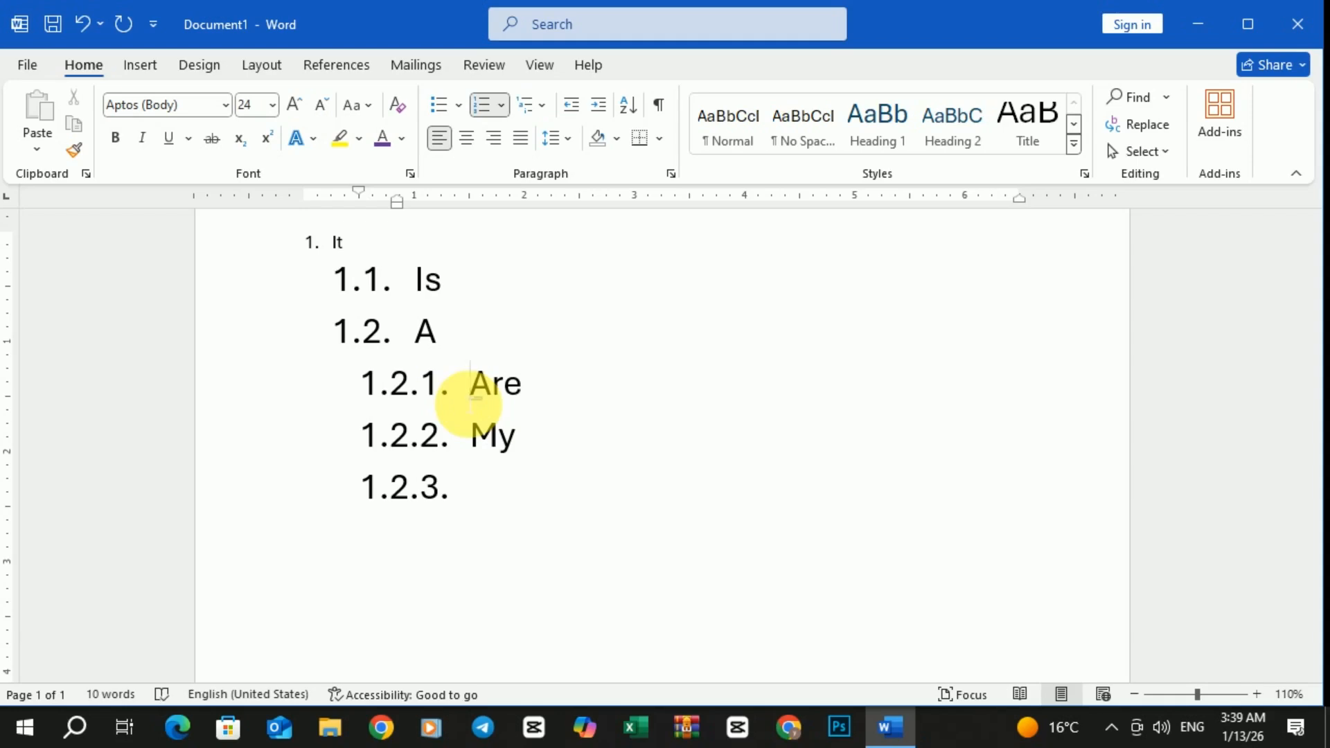
Step: Enter "Was" as a fourth-level item (1.1.1.1. level) under "My", and promote the following empty item to the third level
{"action": "left_click", "coordinate": [460, 488]}
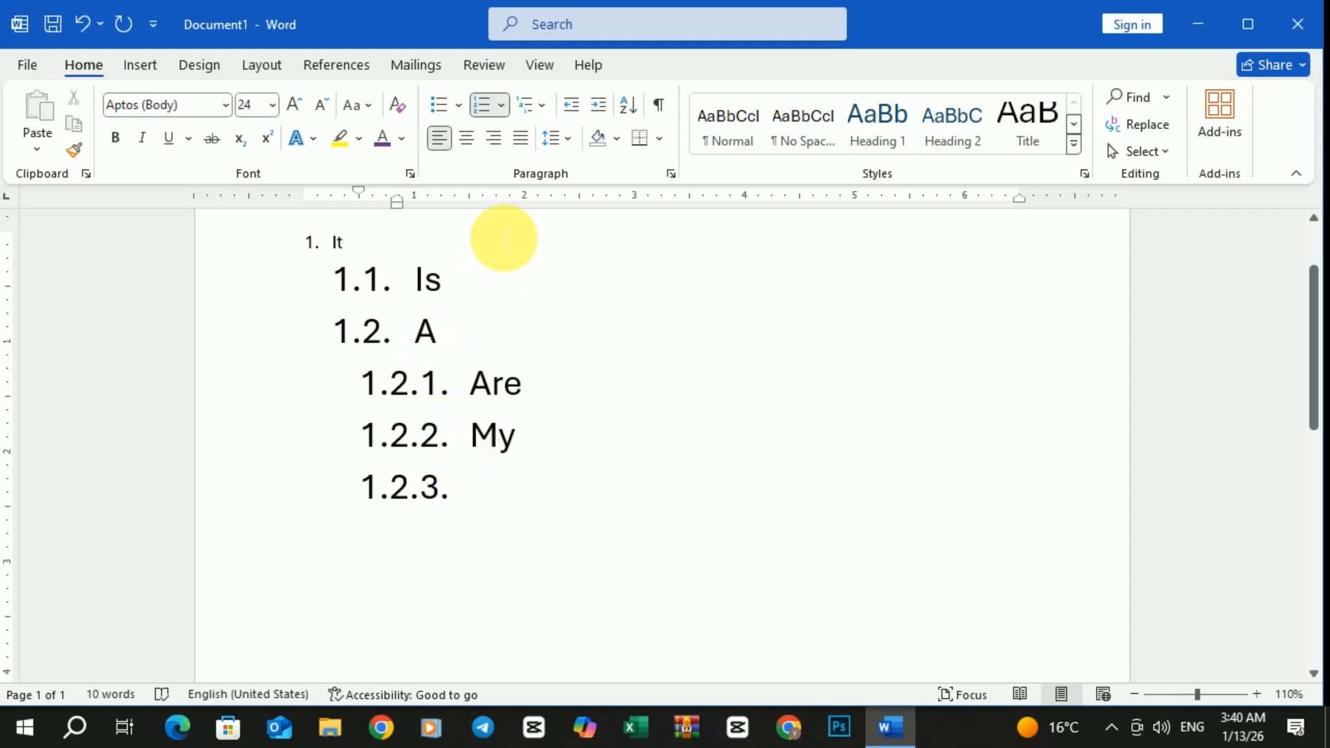
{"action": "left_click", "coordinate": [503, 103]}
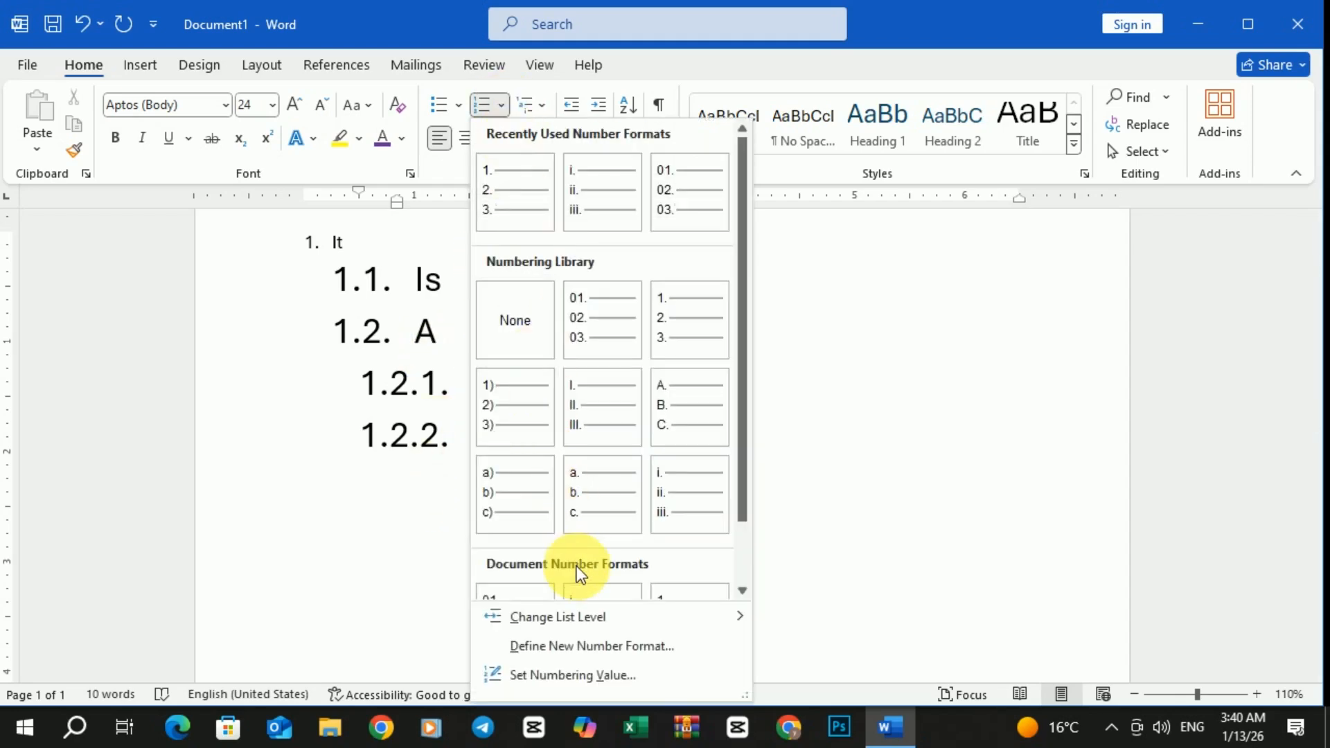
{"action": "mouse_move", "coordinate": [591, 618]}
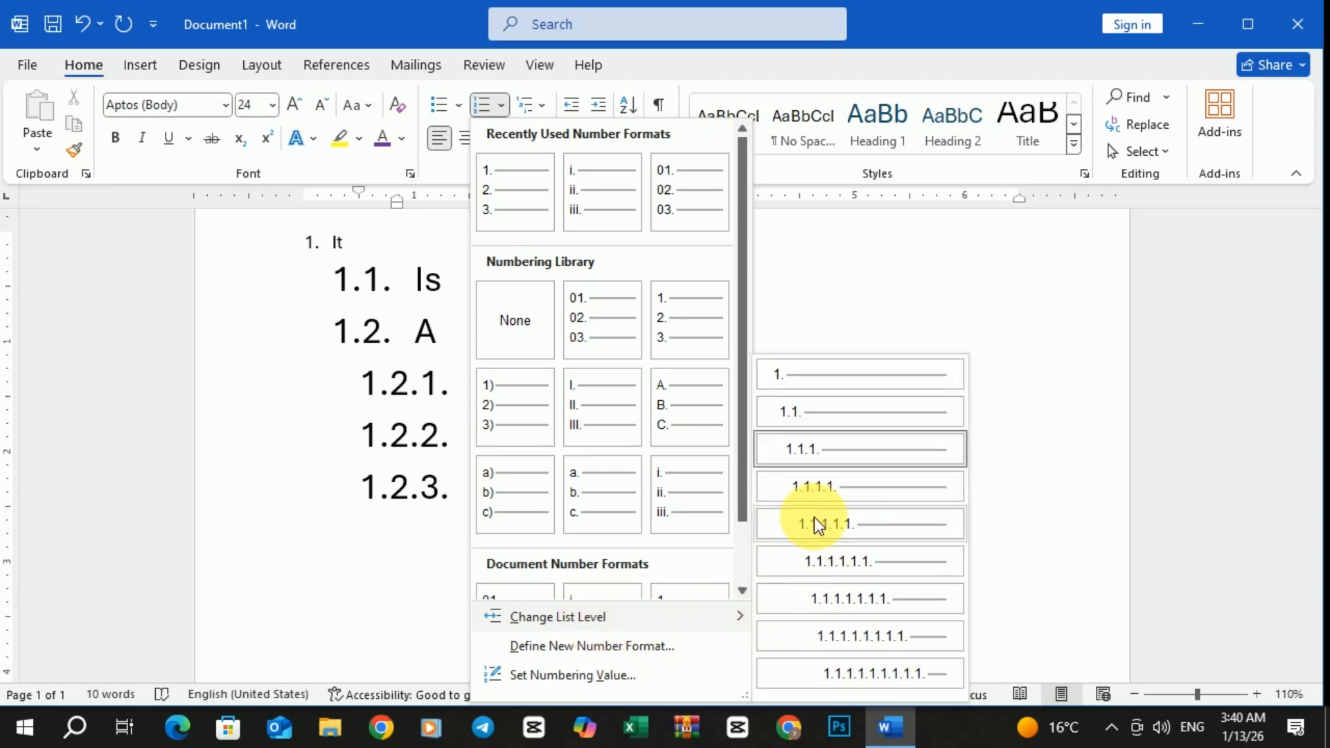
{"action": "left_click", "coordinate": [816, 487]}
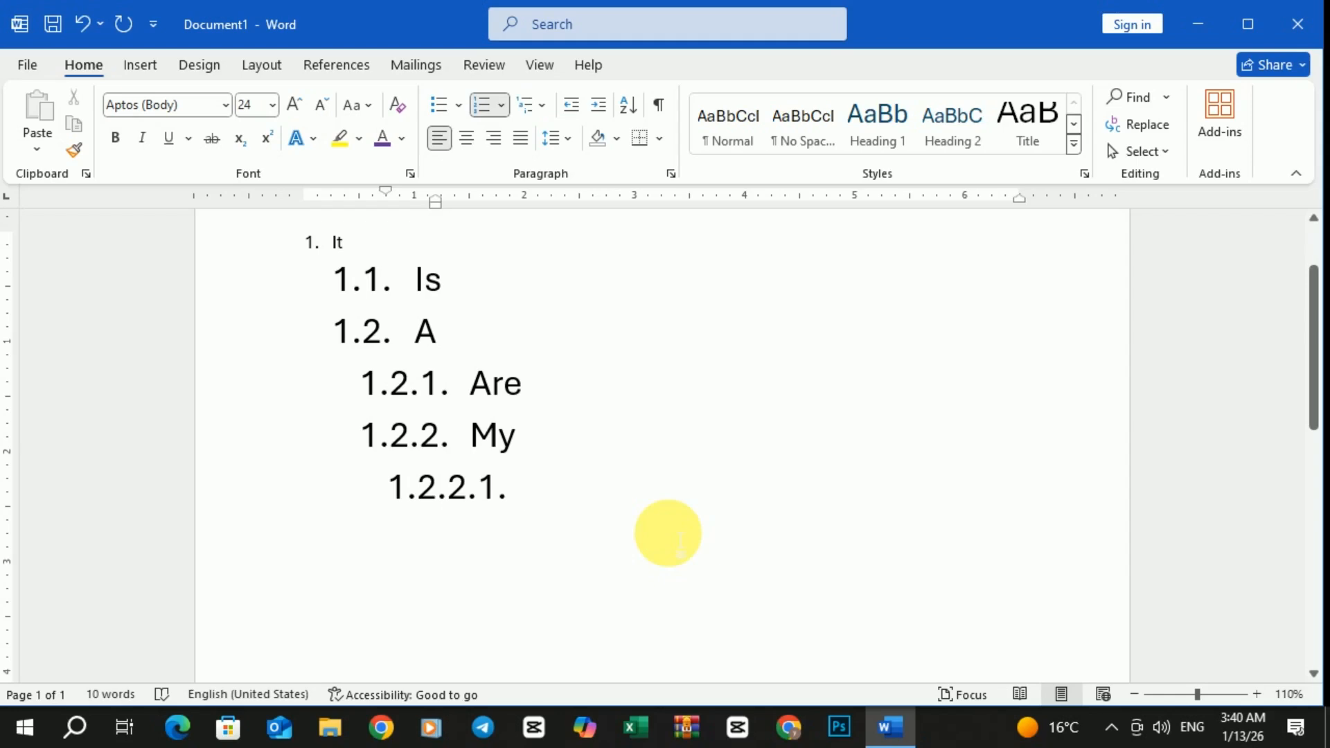
{"action": "type", "text": "was"}
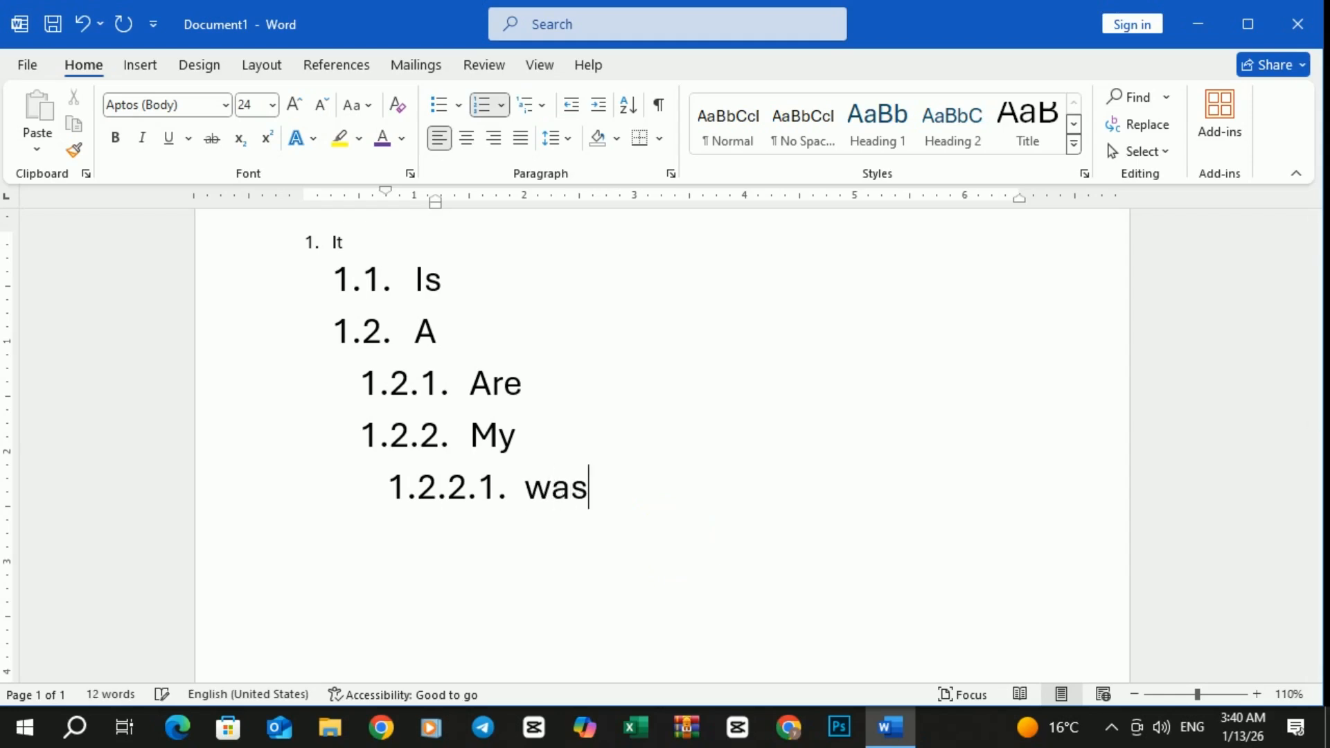
{"action": "key", "text": "Return"}
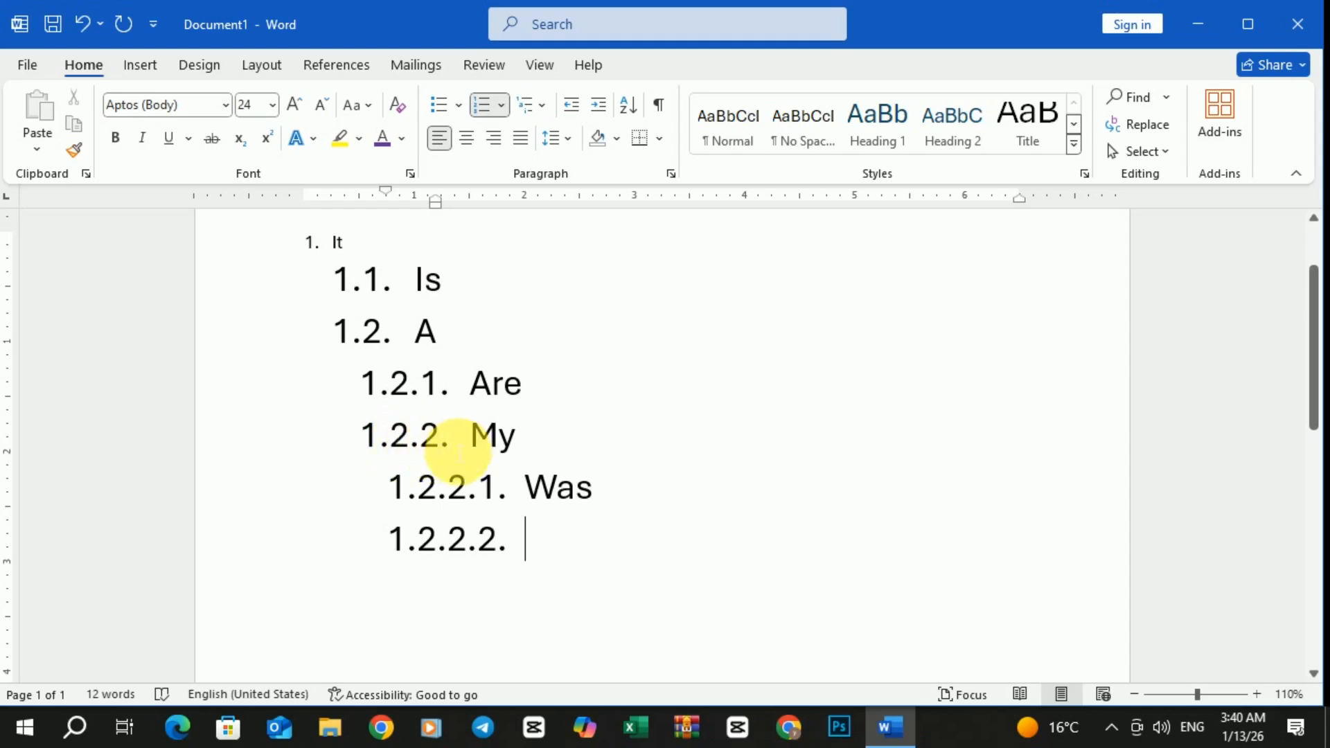
{"action": "key", "text": "shift+Tab"}
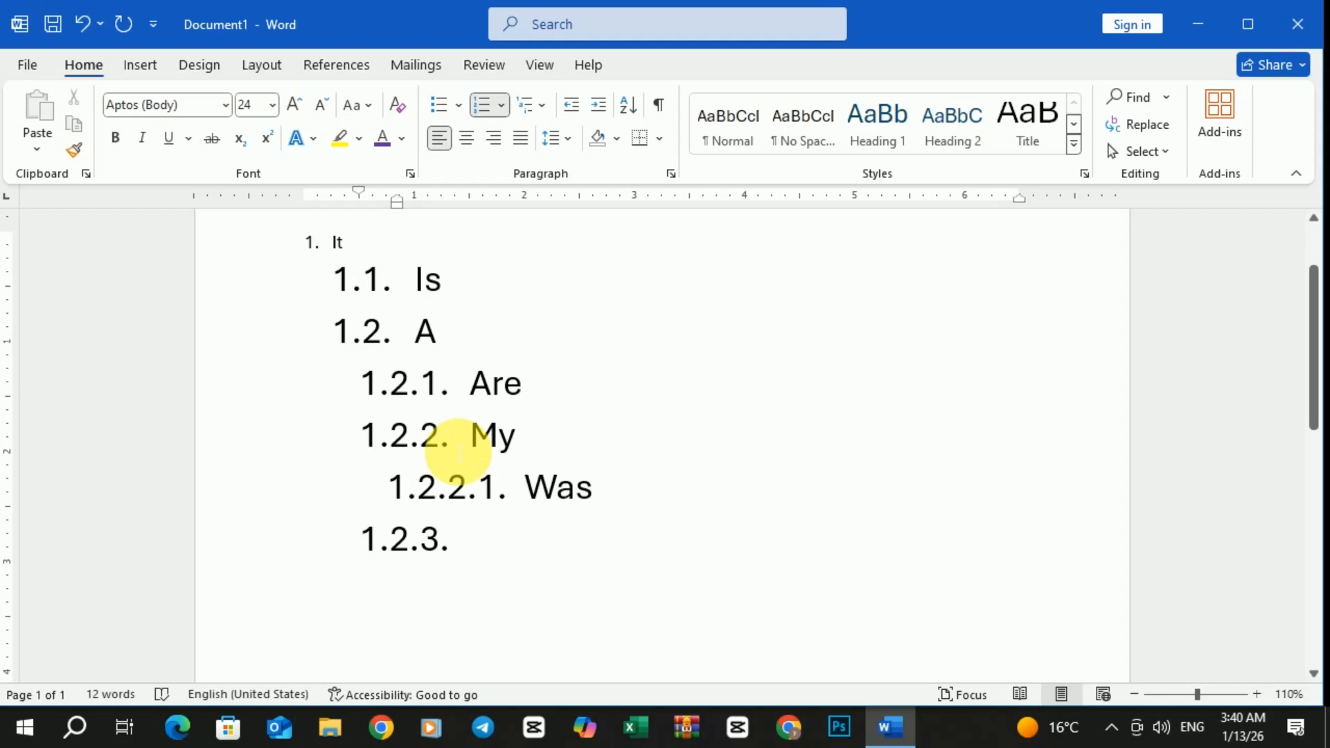
Step: Promote the empty item below "Was" to the first list level, and undo the level changes back to the fourth level
{"action": "key", "text": "shift+Tab"}
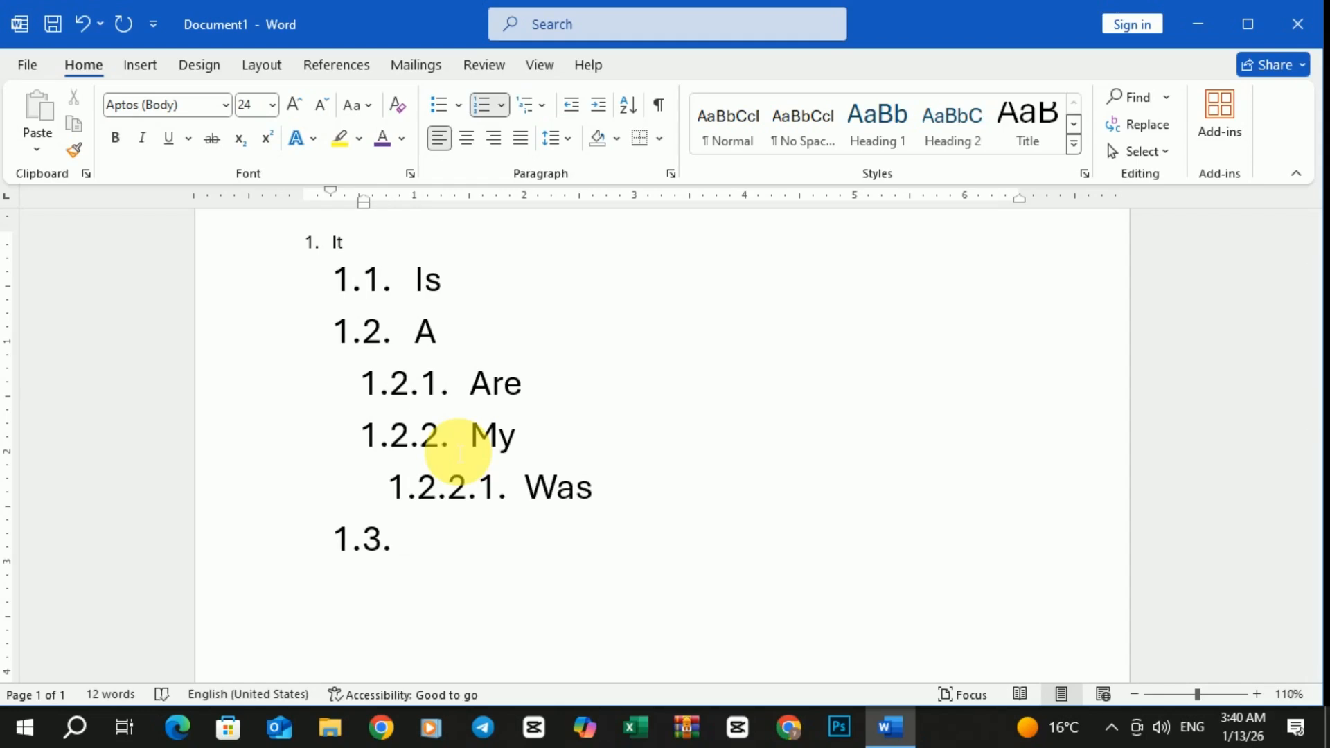
{"action": "key", "text": "shift+Tab"}
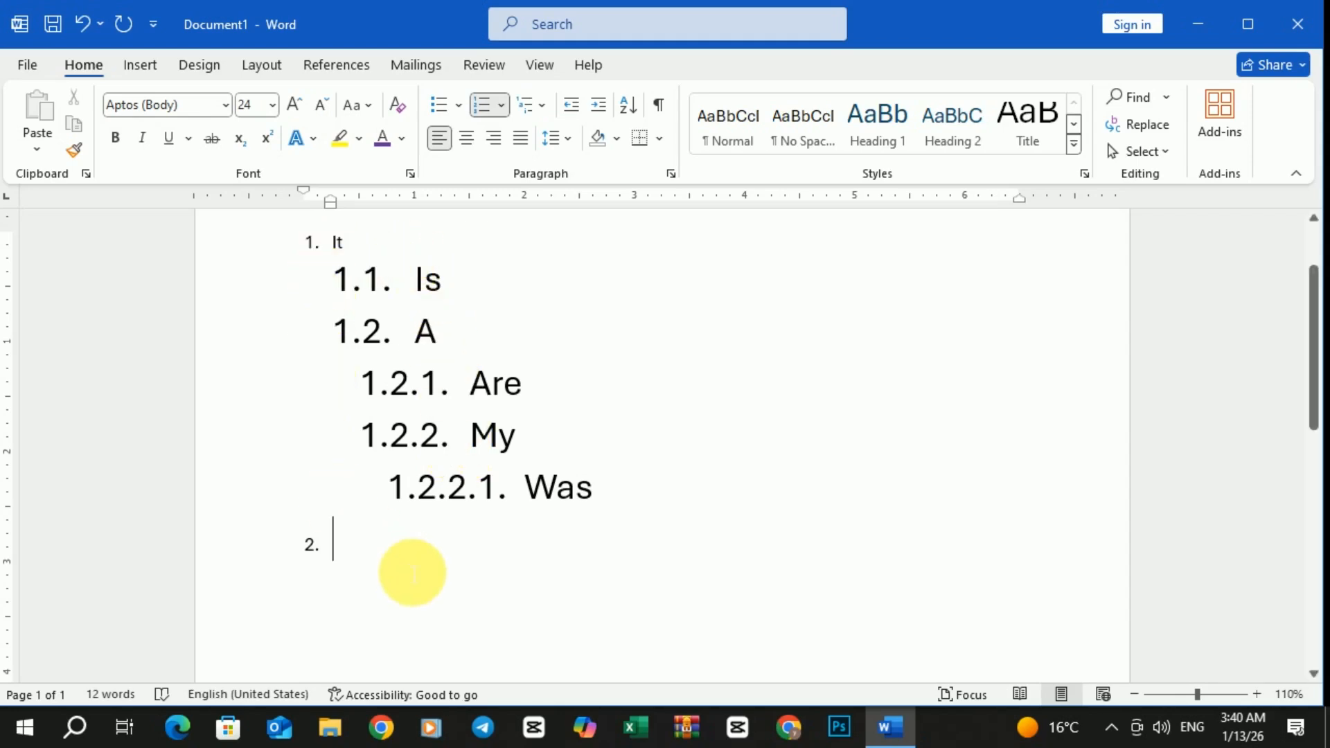
{"action": "left_click", "coordinate": [76, 23]}
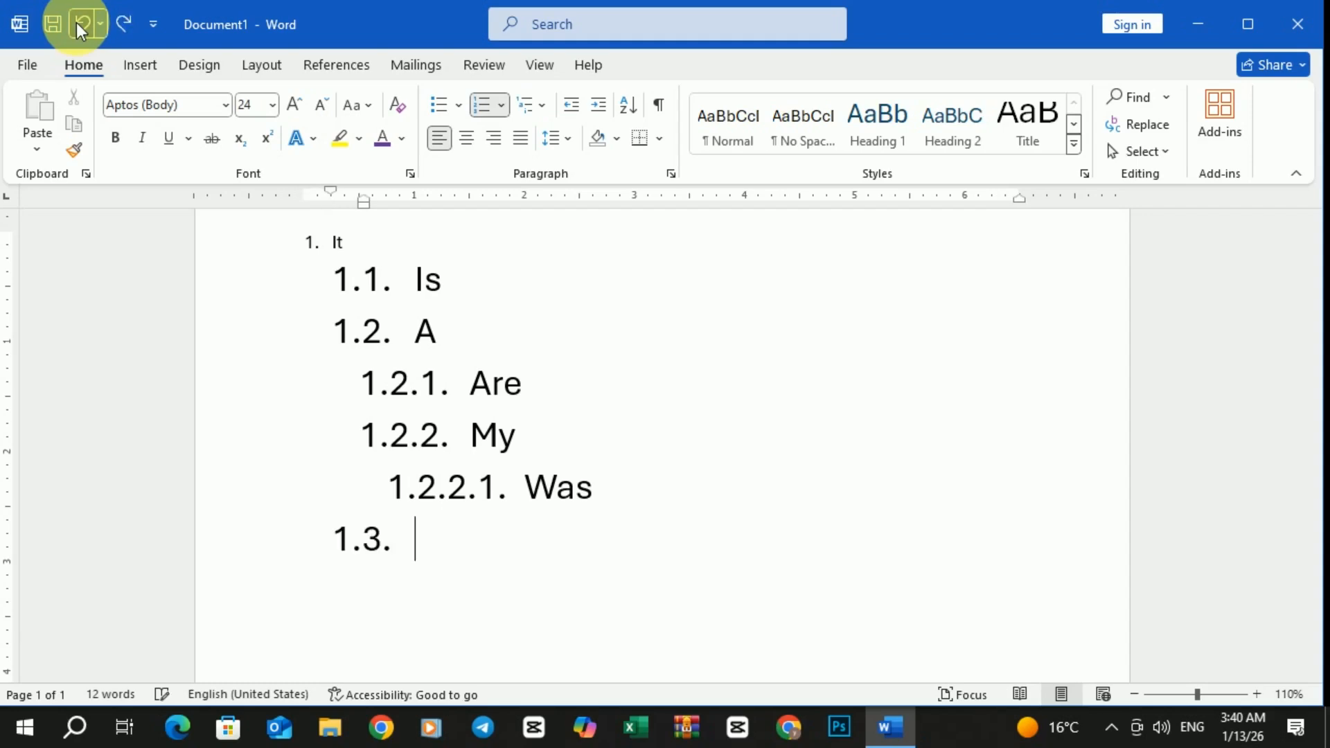
{"action": "left_click", "coordinate": [76, 22]}
{"action": "left_click", "coordinate": [76, 23]}
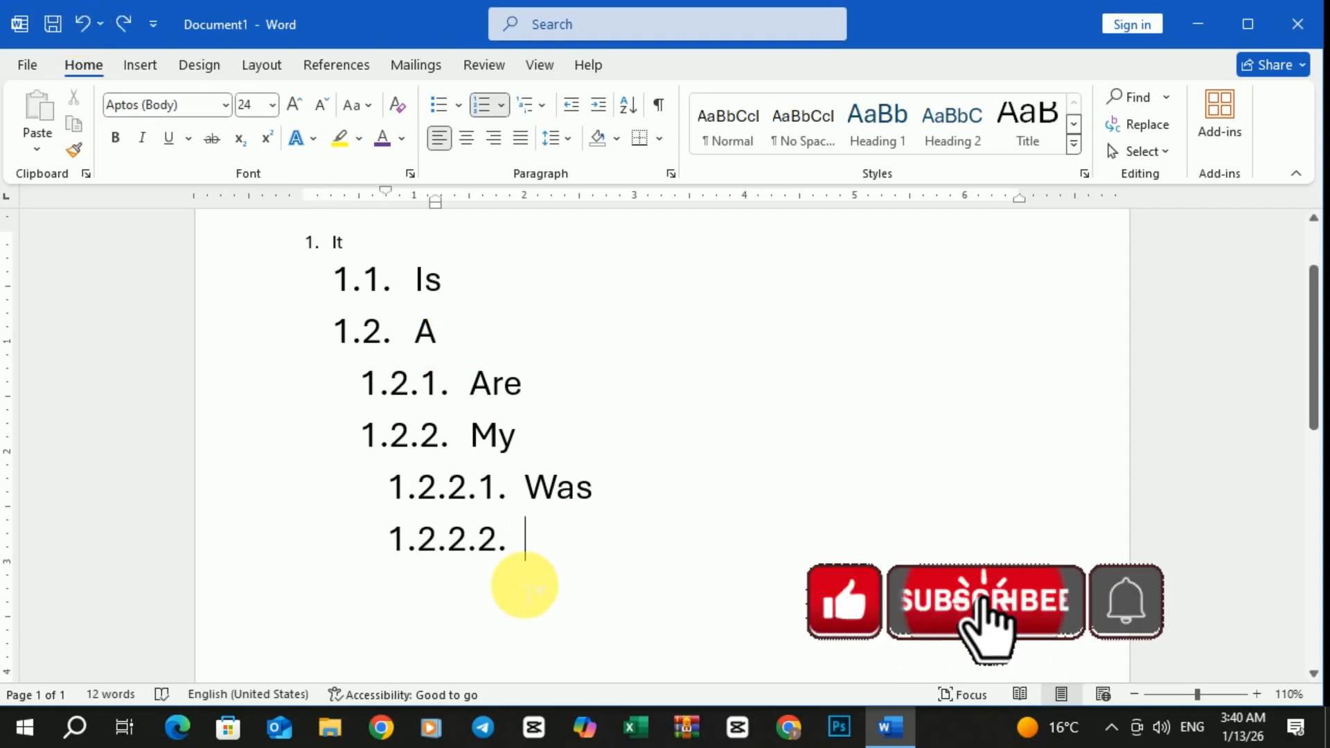
Step: Change the list level of the empty item below "Was" directly to the first level (1.)
{"action": "left_click", "coordinate": [503, 109]}
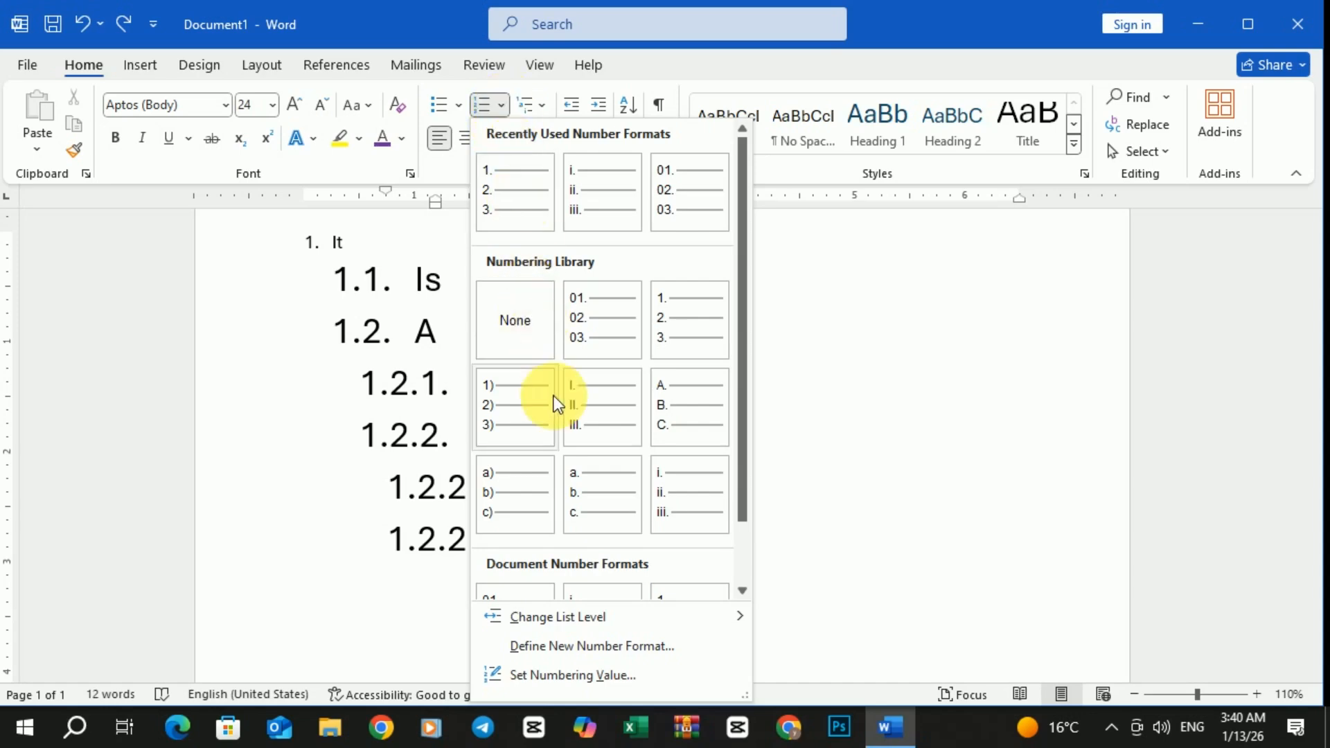
{"action": "mouse_move", "coordinate": [647, 617]}
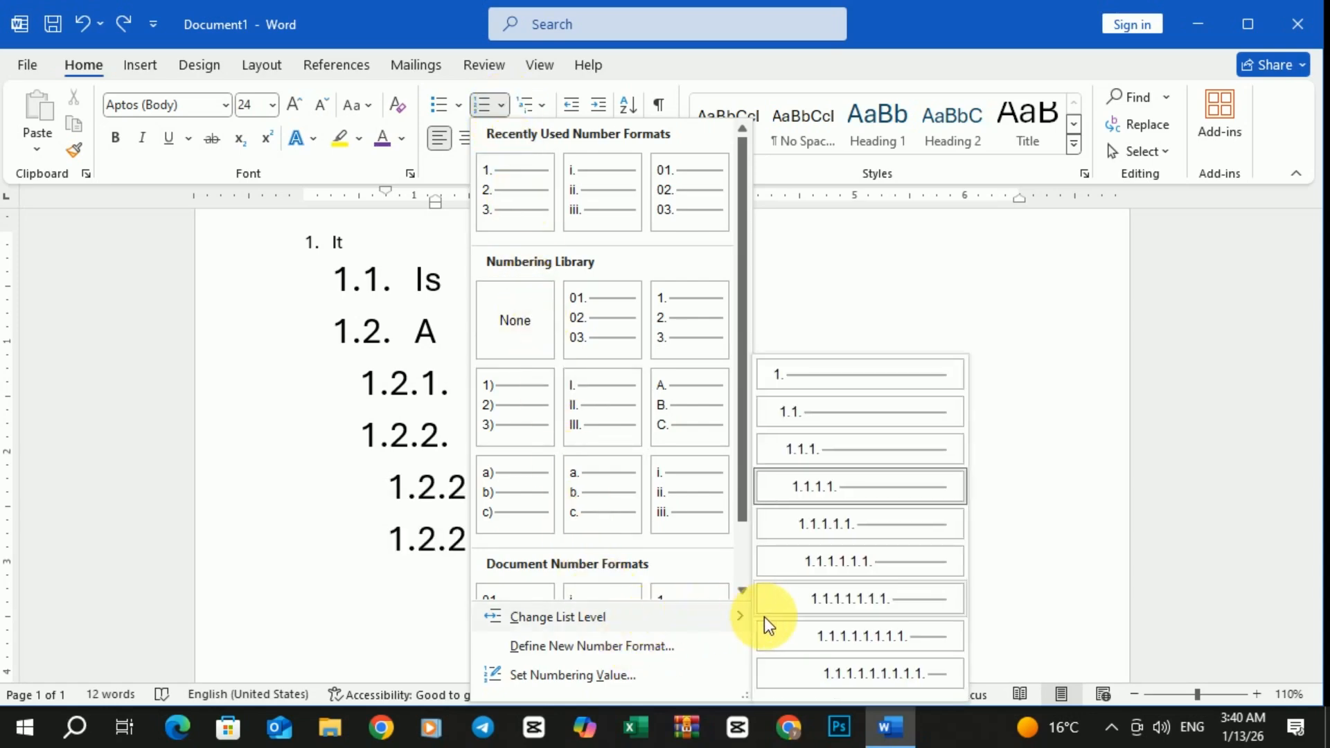
{"action": "left_click", "coordinate": [791, 375]}
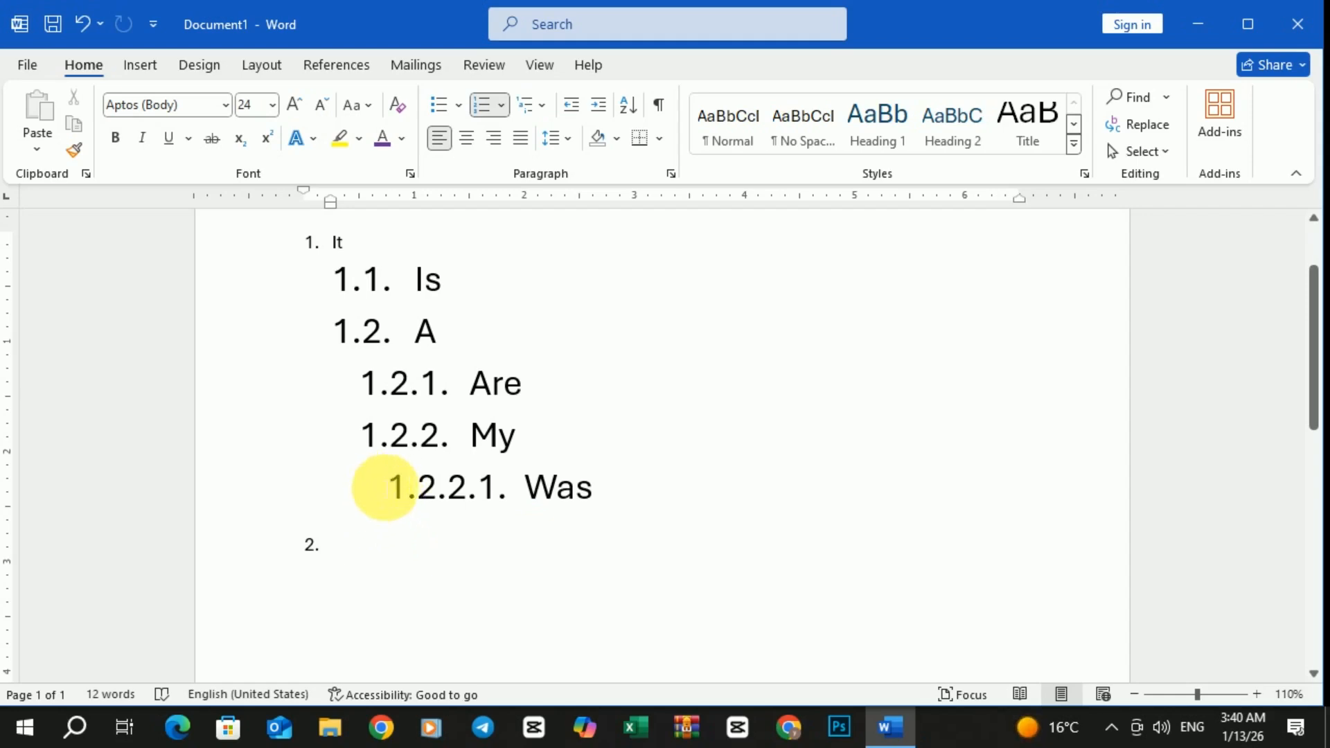
Step: Delete the whole multilevel list and remove the remaining numbering and indent to leave the document empty
{"action": "scroll", "coordinate": [398, 485], "scroll_direction": "up", "scroll_amount": 1}
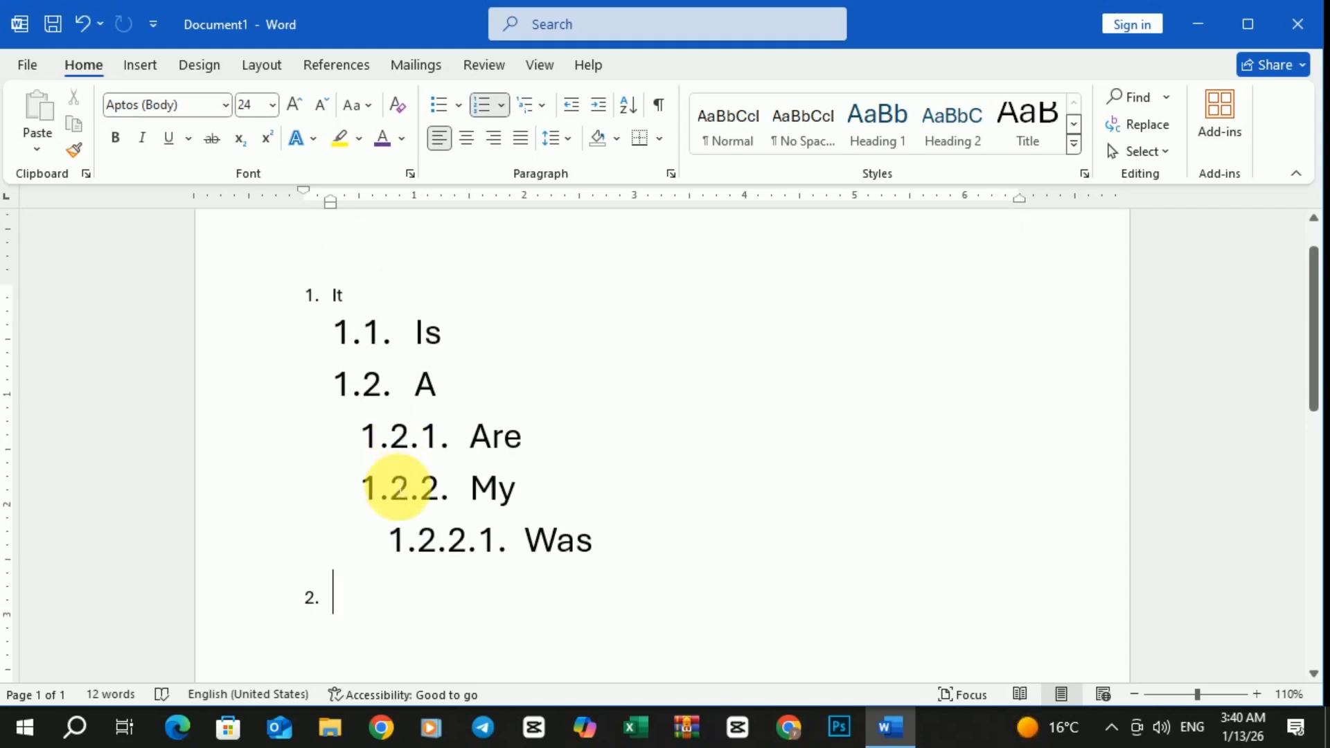
{"action": "key", "text": "ctrl+a"}
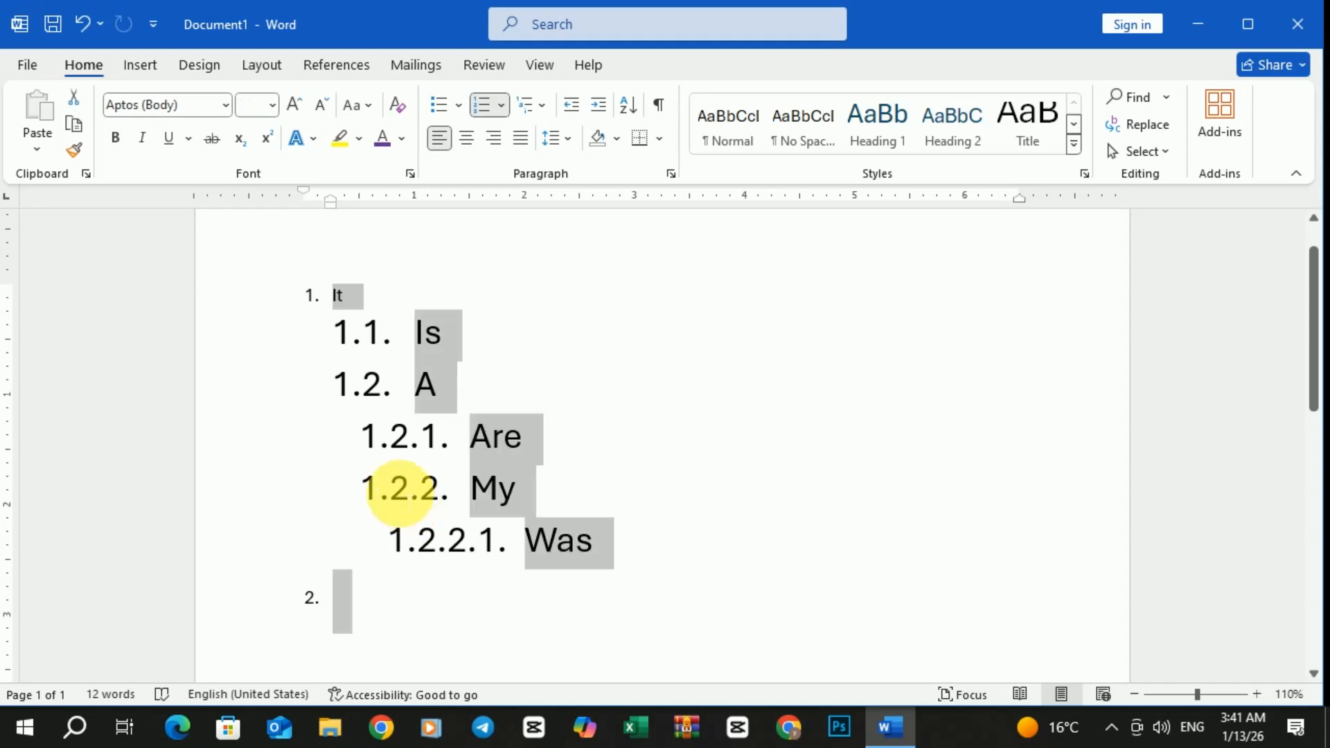
{"action": "key", "text": "BackSpace"}
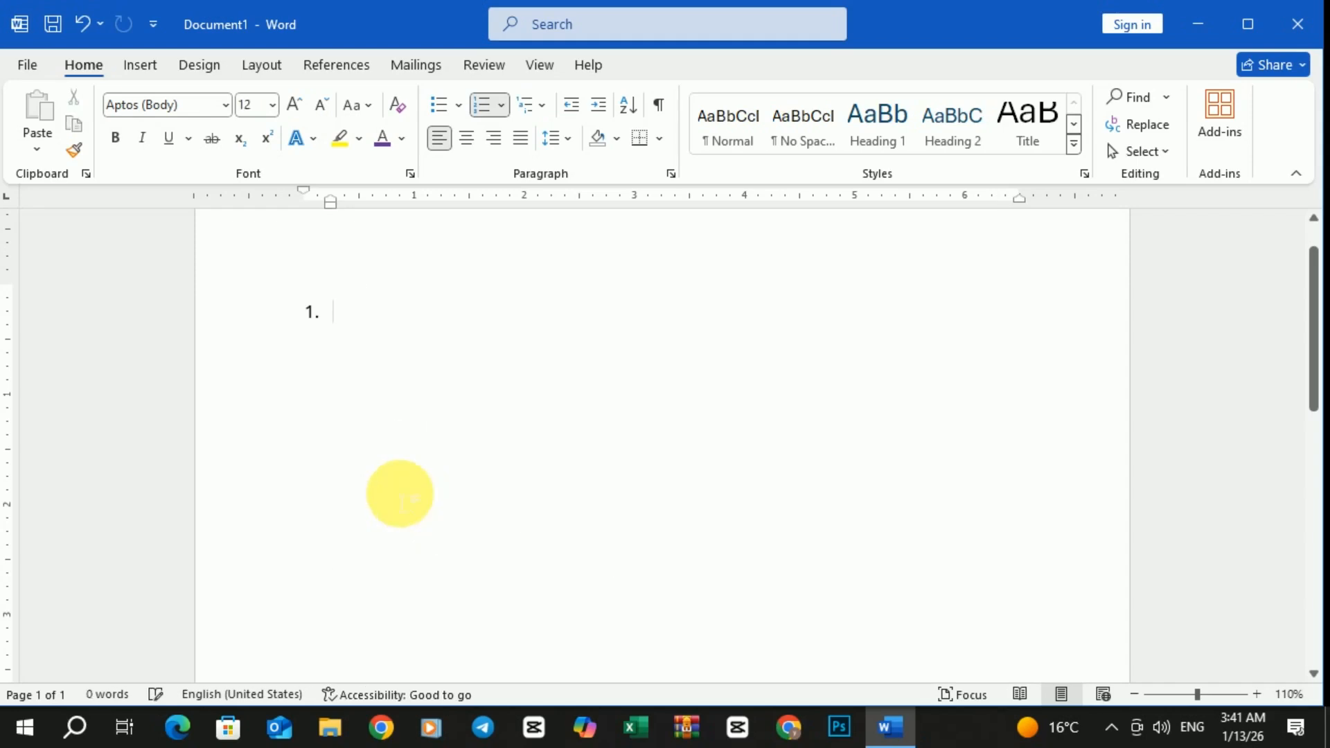
{"action": "key", "text": "BackSpace"}
{"action": "key", "text": "BackSpace"}
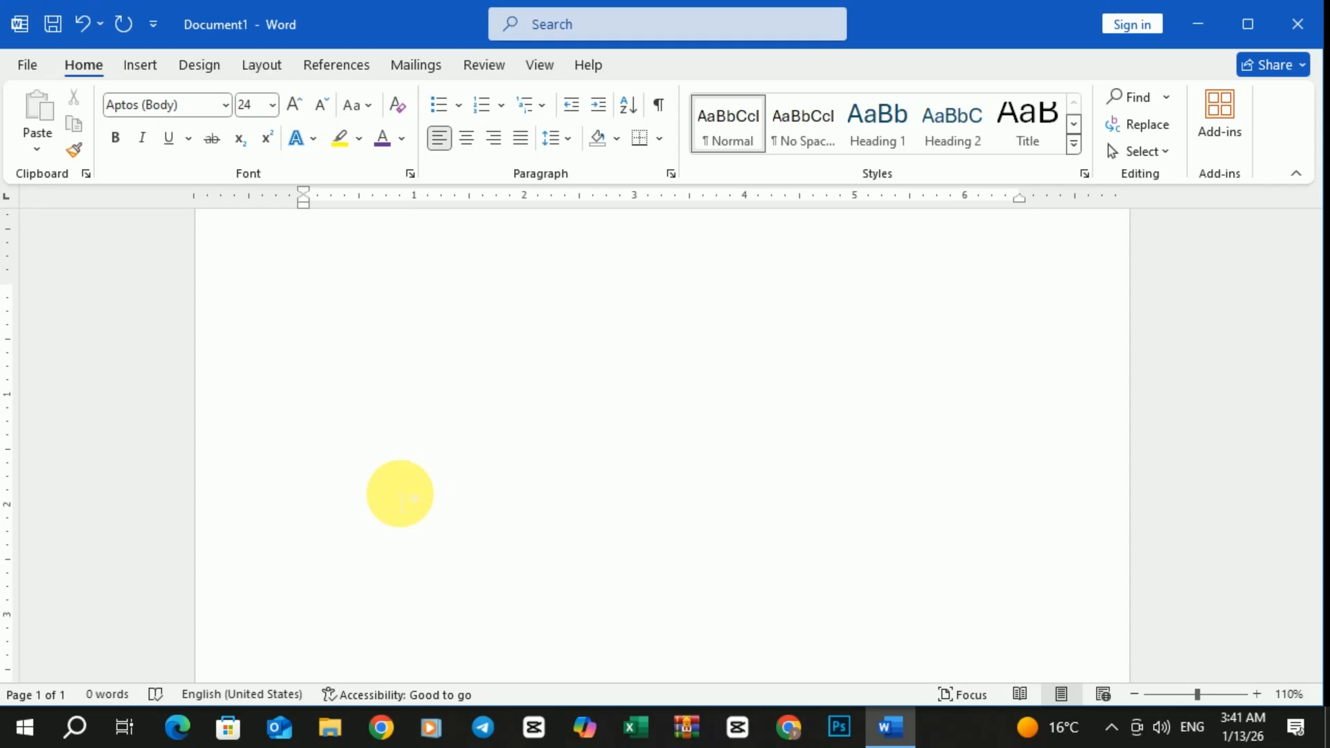
Step: Start a new list by writing "1." with the item "Am", and begin the next line with "1.1." in place of the automatic number for the item "I"
{"action": "type", "text": "1."}
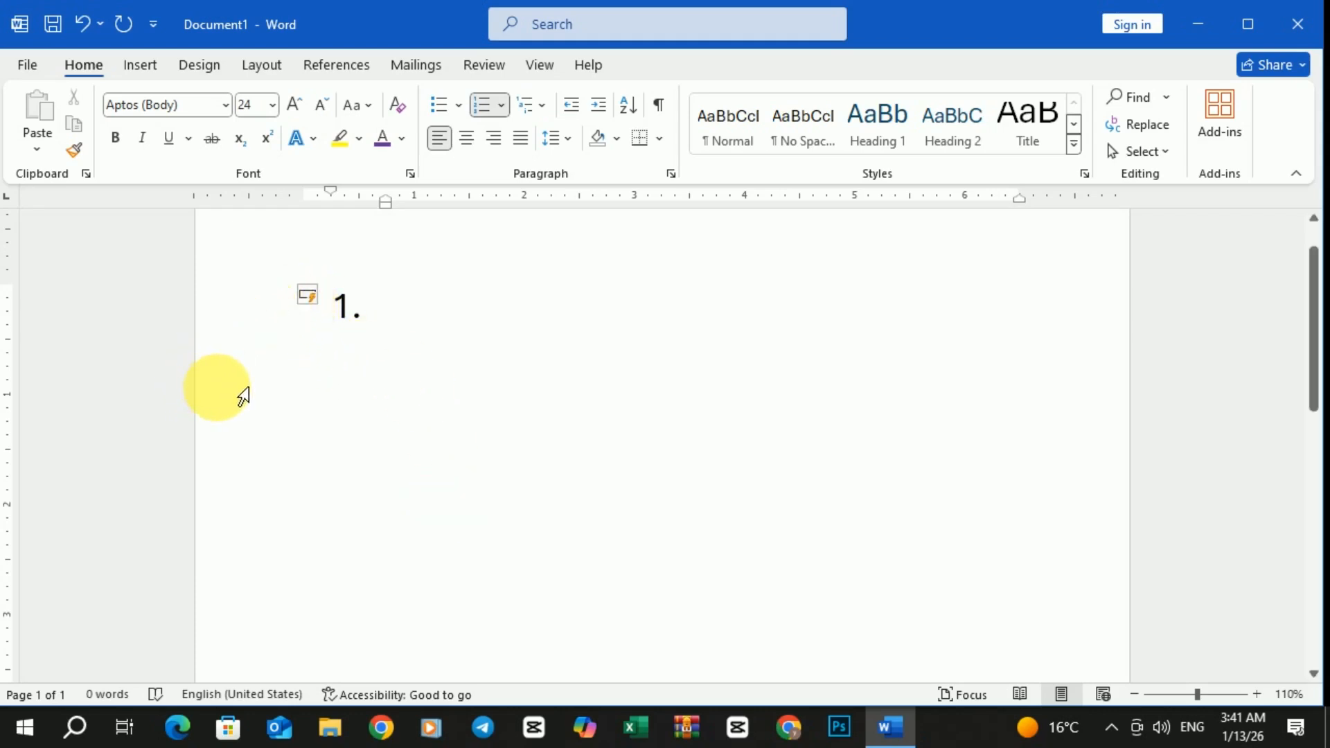
{"action": "type", "text": " am"}
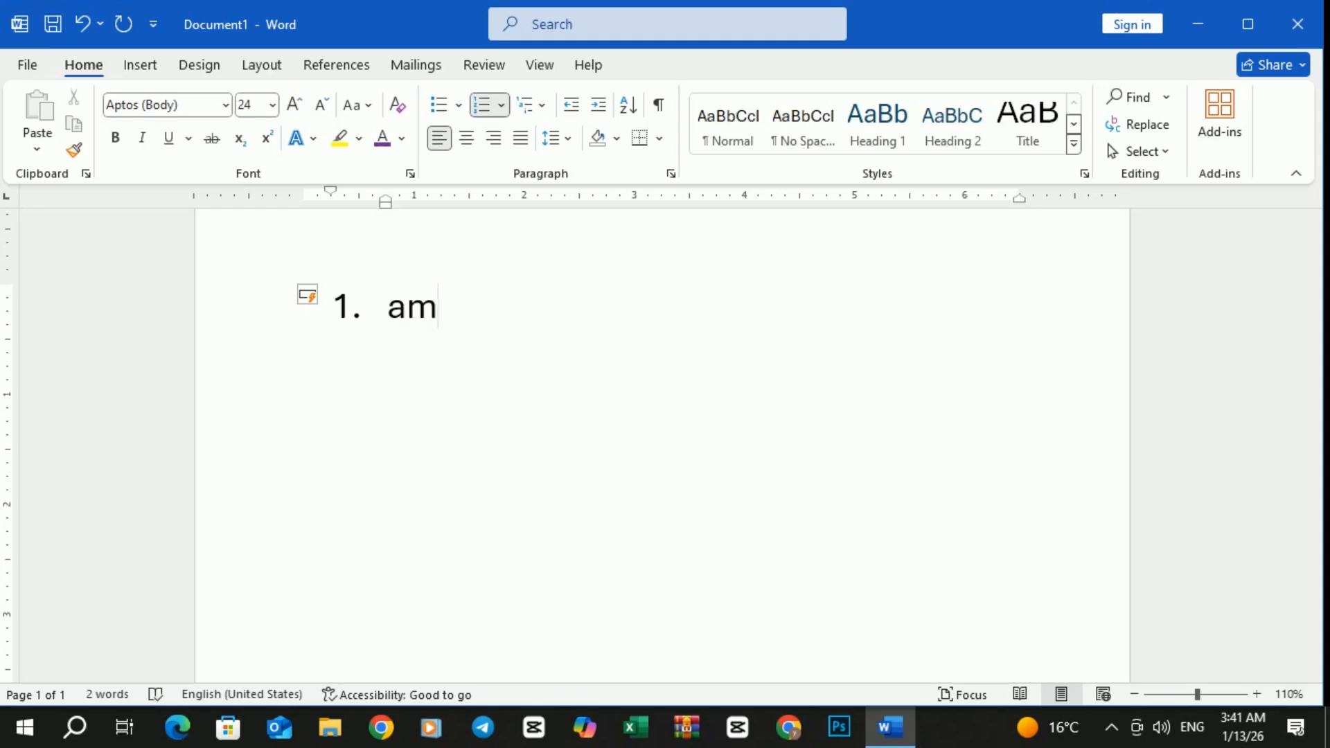
{"action": "key", "text": "Return"}
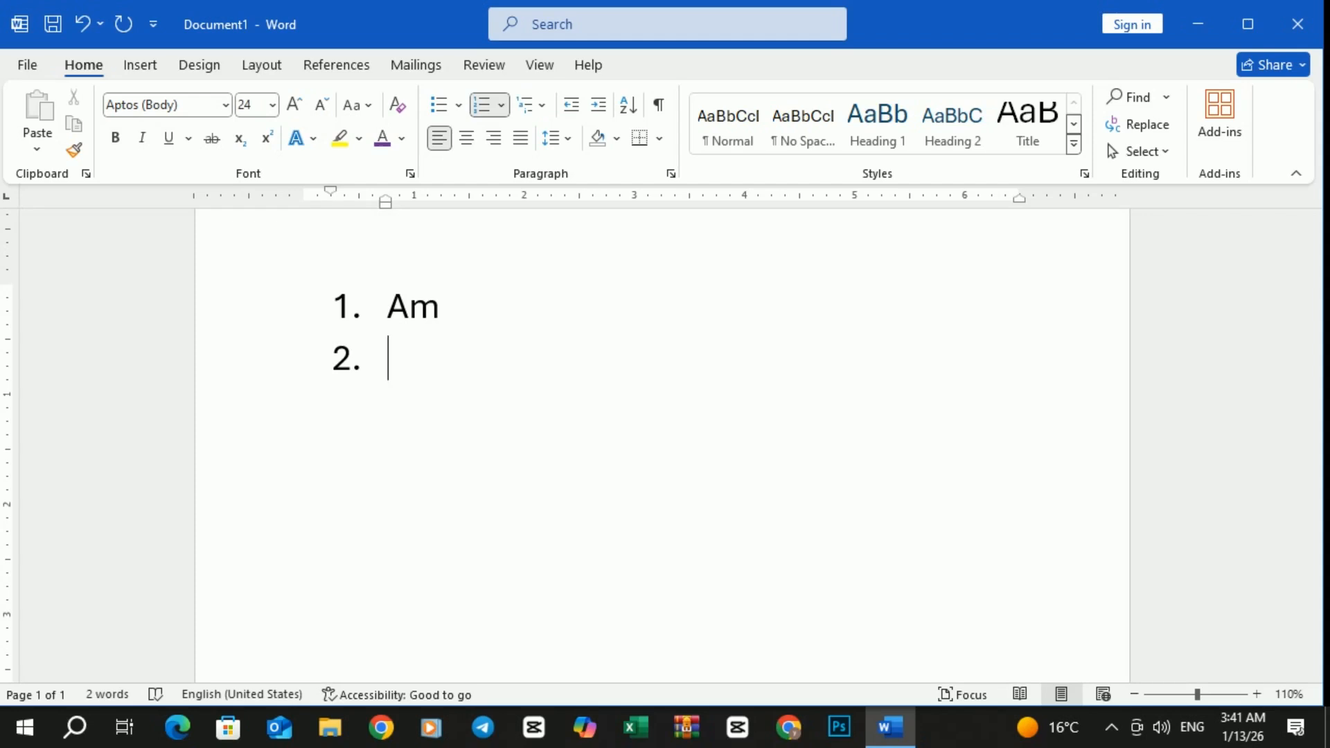
{"action": "key", "text": "BackSpace"}
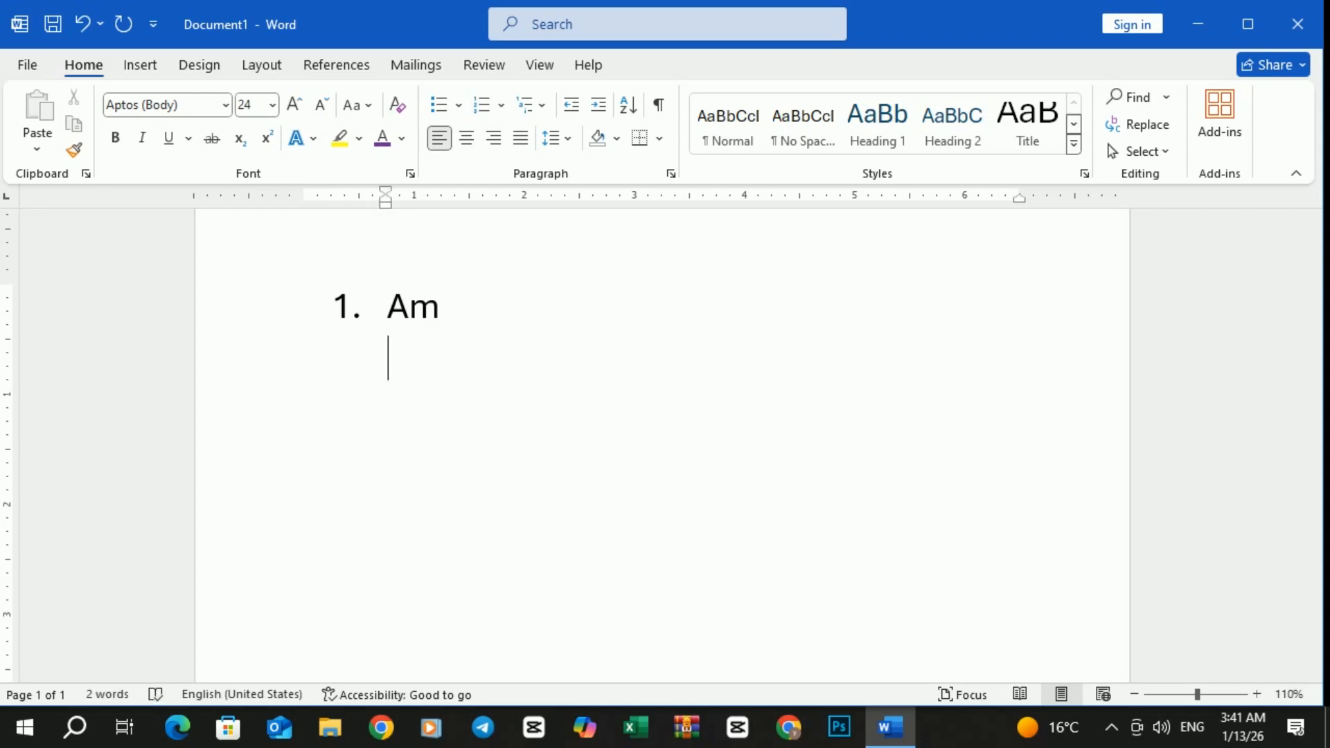
{"action": "type", "text": "1.1."}
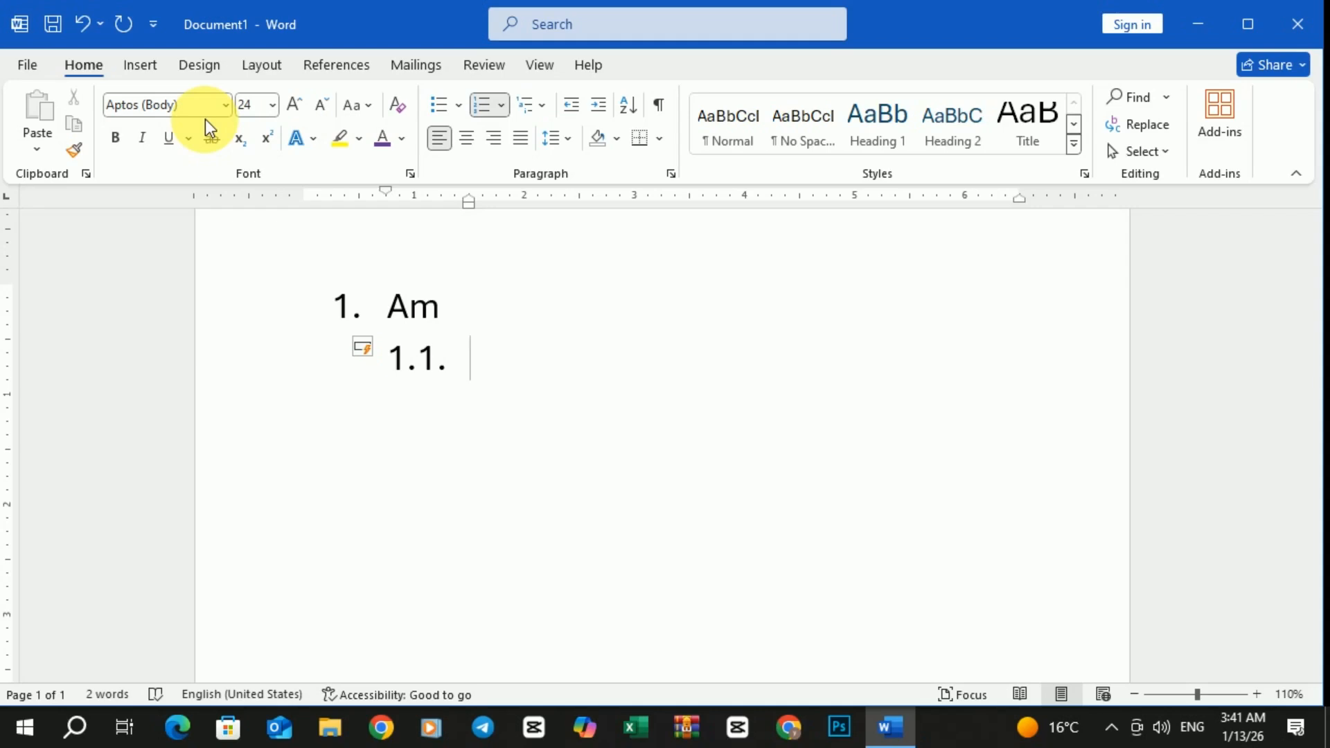
{"action": "type", "text": "i"}
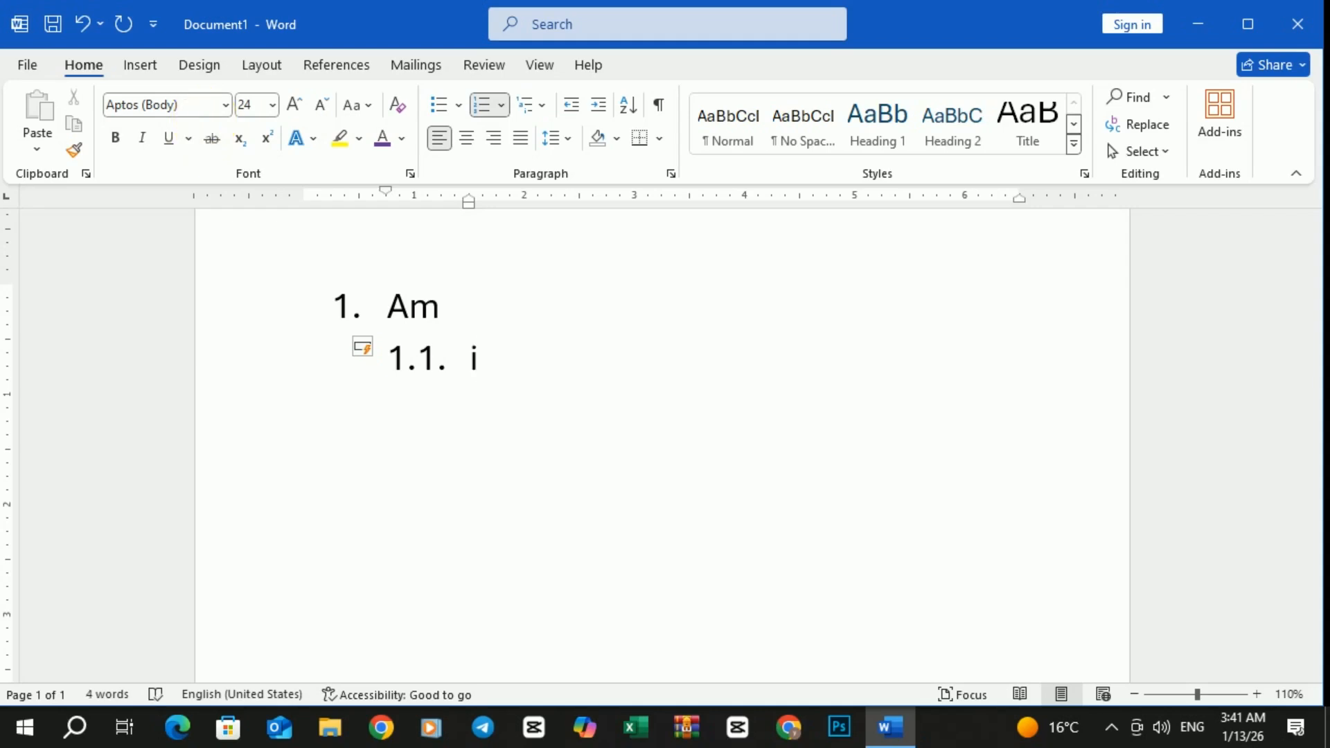
{"action": "key", "text": "Return"}
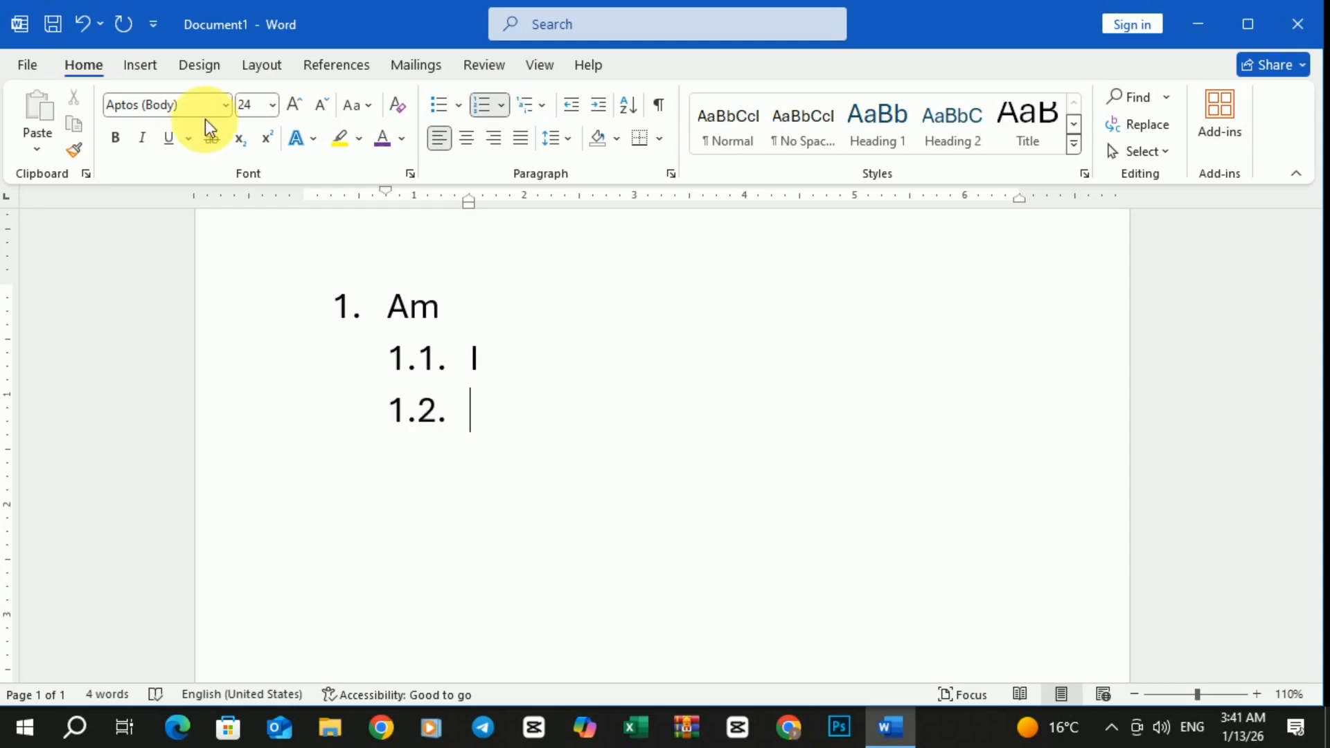
Step: Remove the automatic number below "I" and write "1.1.1." in its place for the third-level item "Am"
{"action": "key", "text": "BackSpace"}
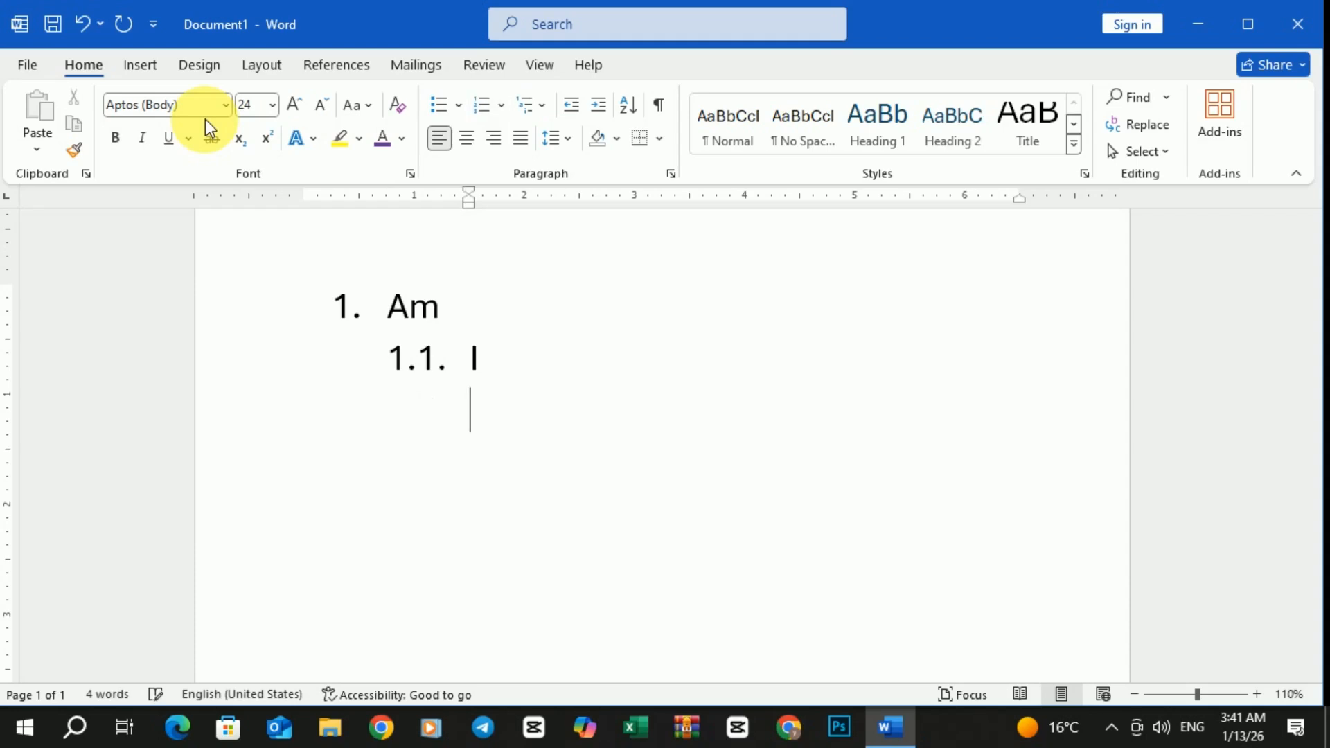
{"action": "type", "text": "1.1.1."}
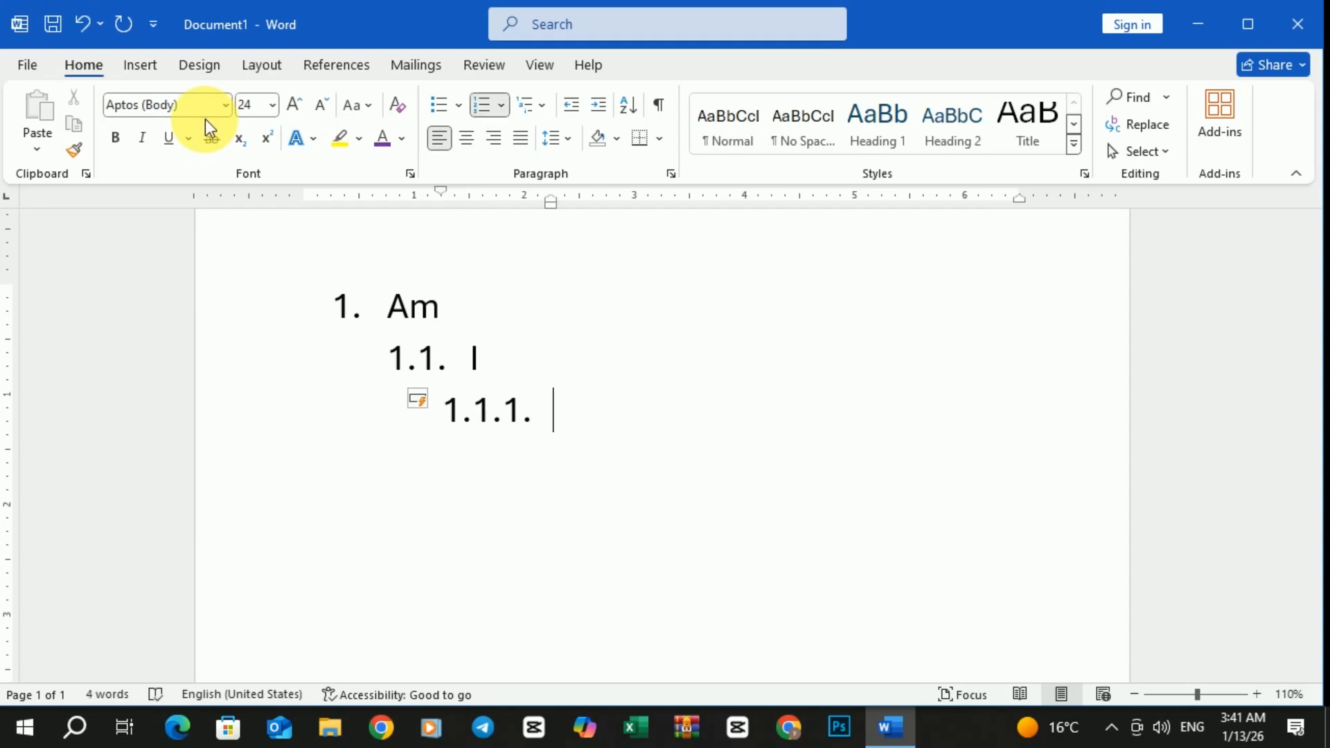
{"action": "type", "text": " am"}
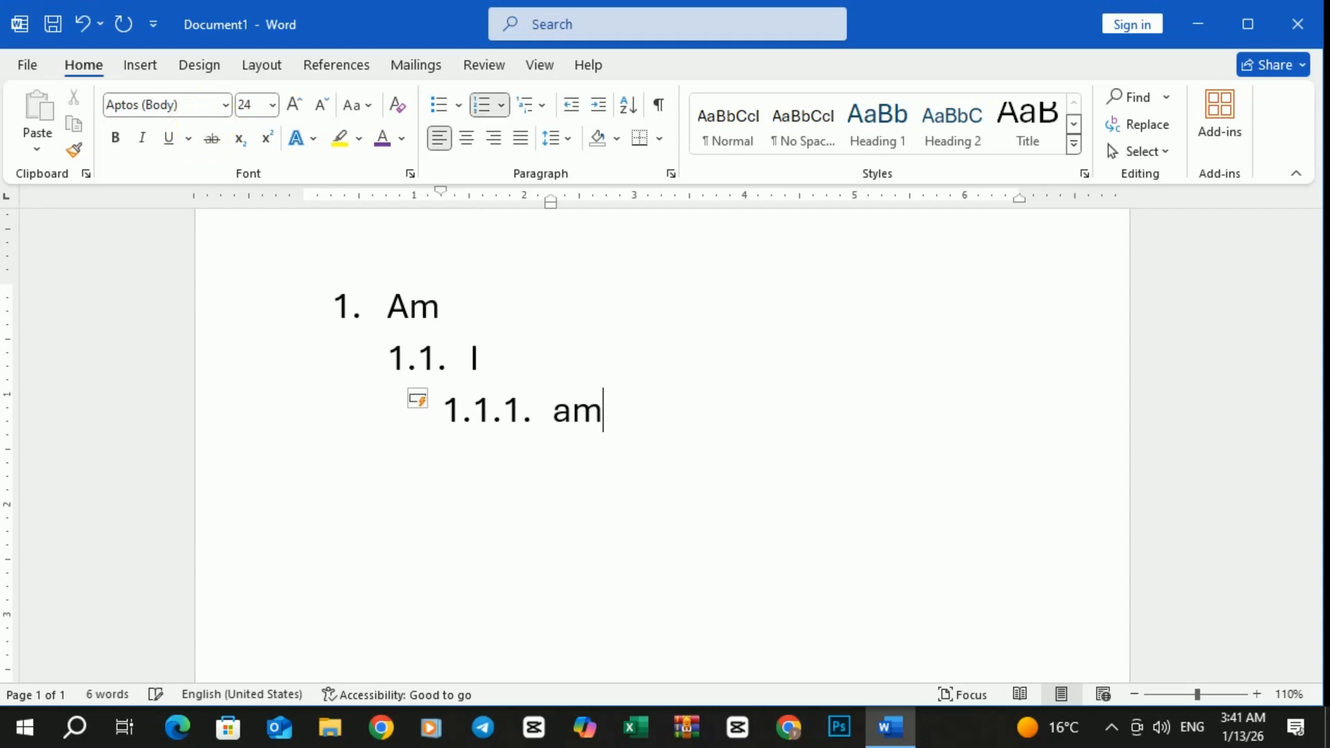
{"action": "key", "text": "Return"}
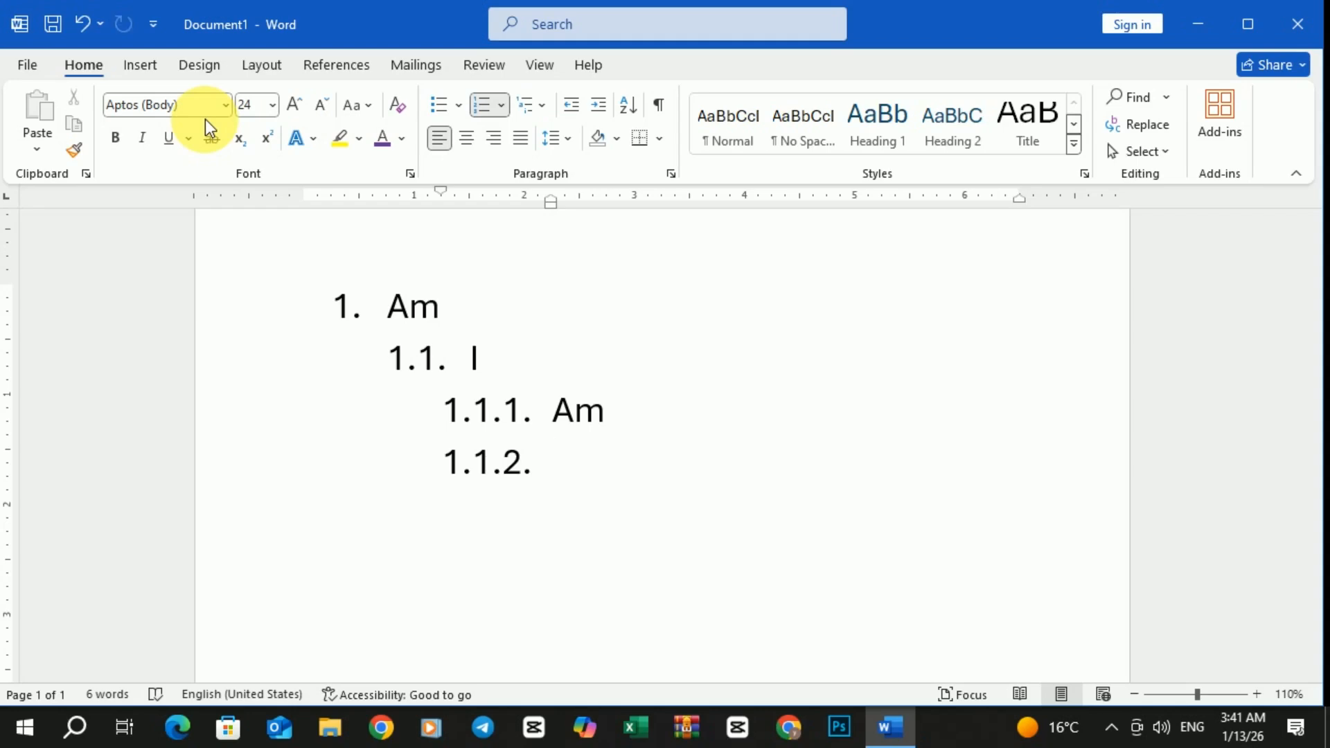
Step: Promote the empty item below the third-level "Am" to the second level and enter the items "He" and "Ver"
{"action": "key", "text": "shift+Tab"}
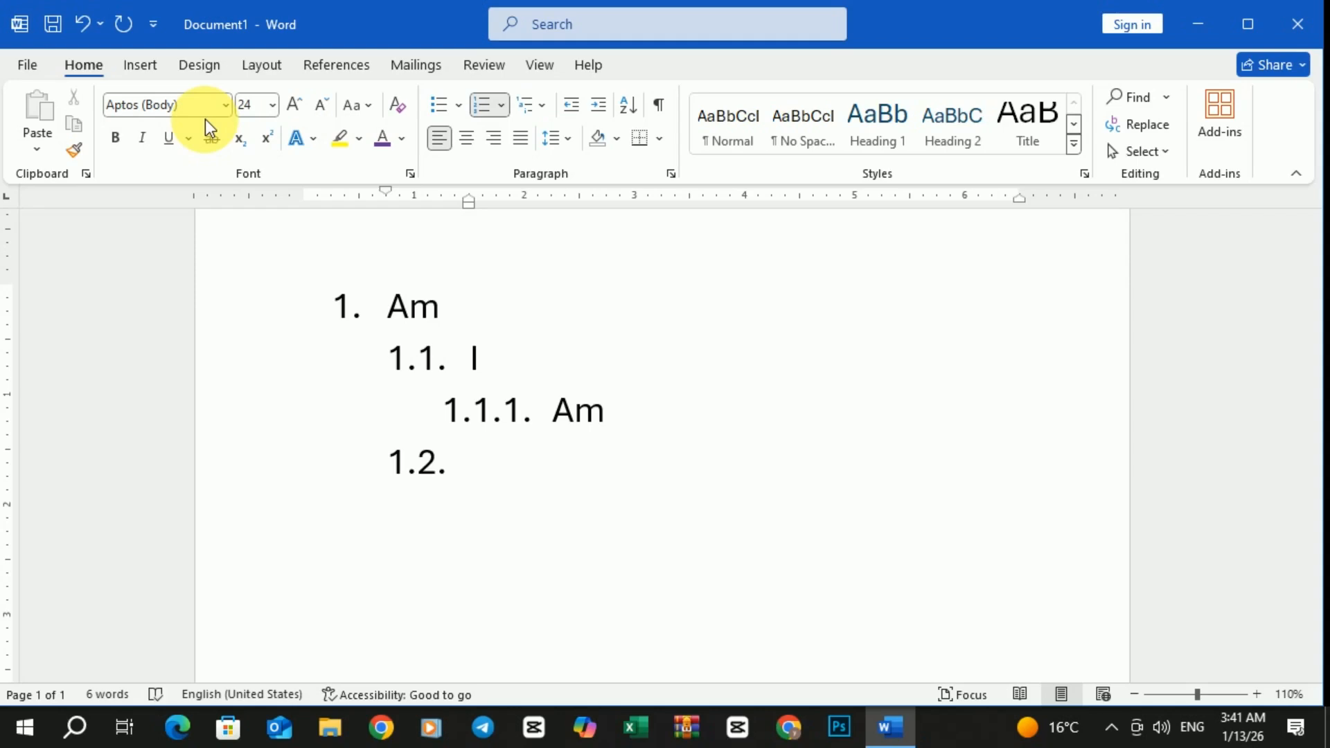
{"action": "type", "text": "he"}
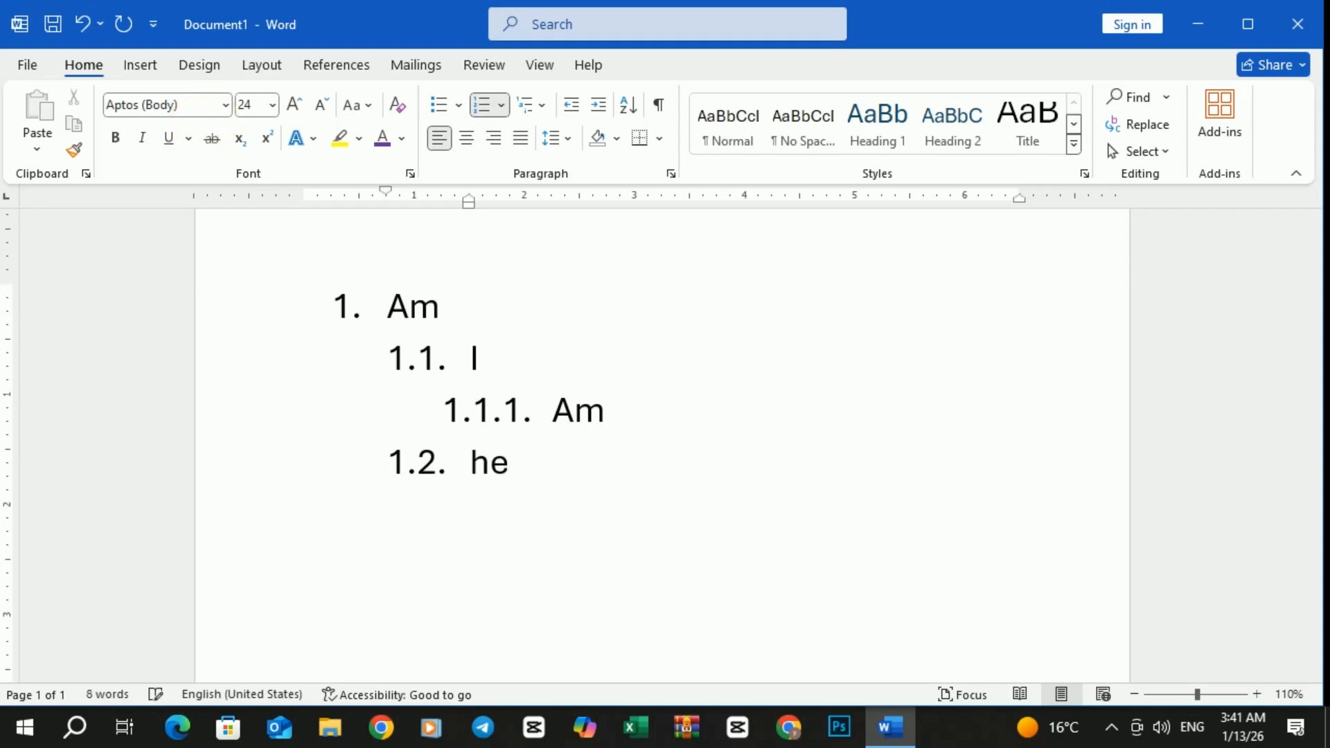
{"action": "key", "text": "Return"}
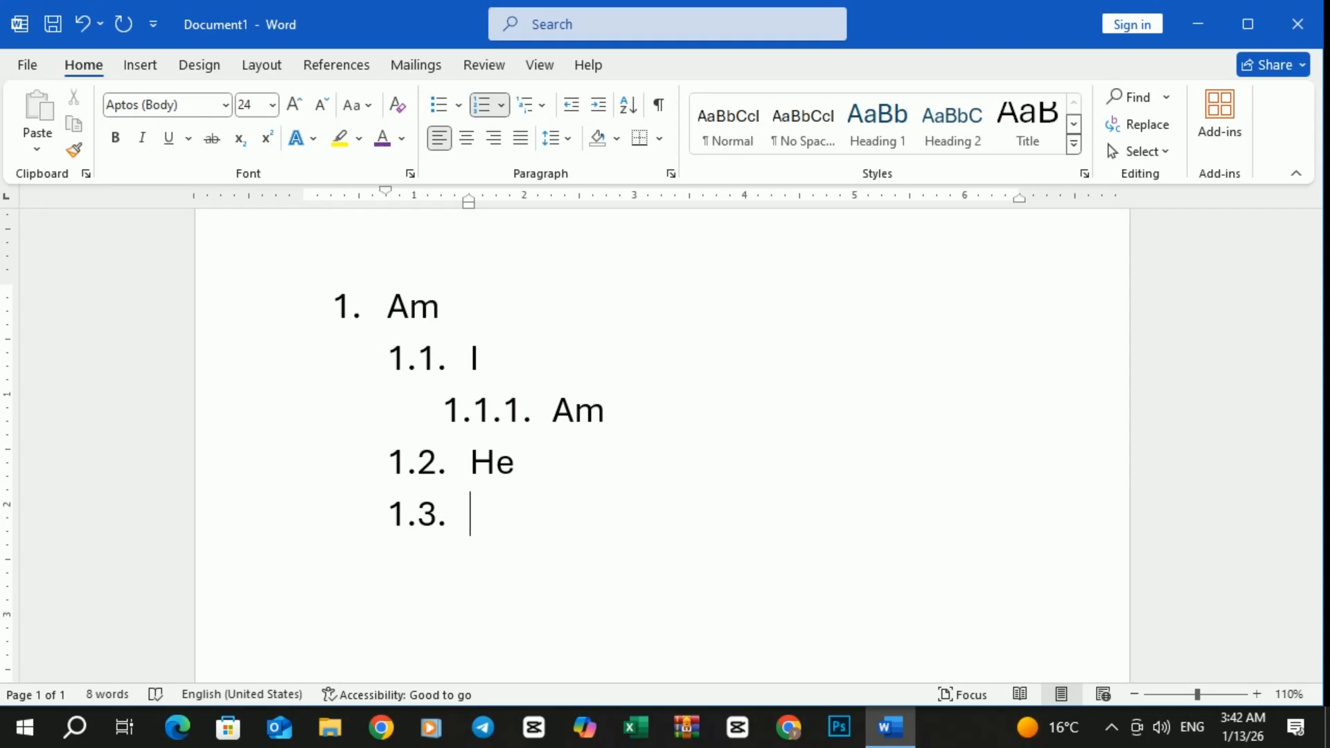
{"action": "type", "text": "ve"}
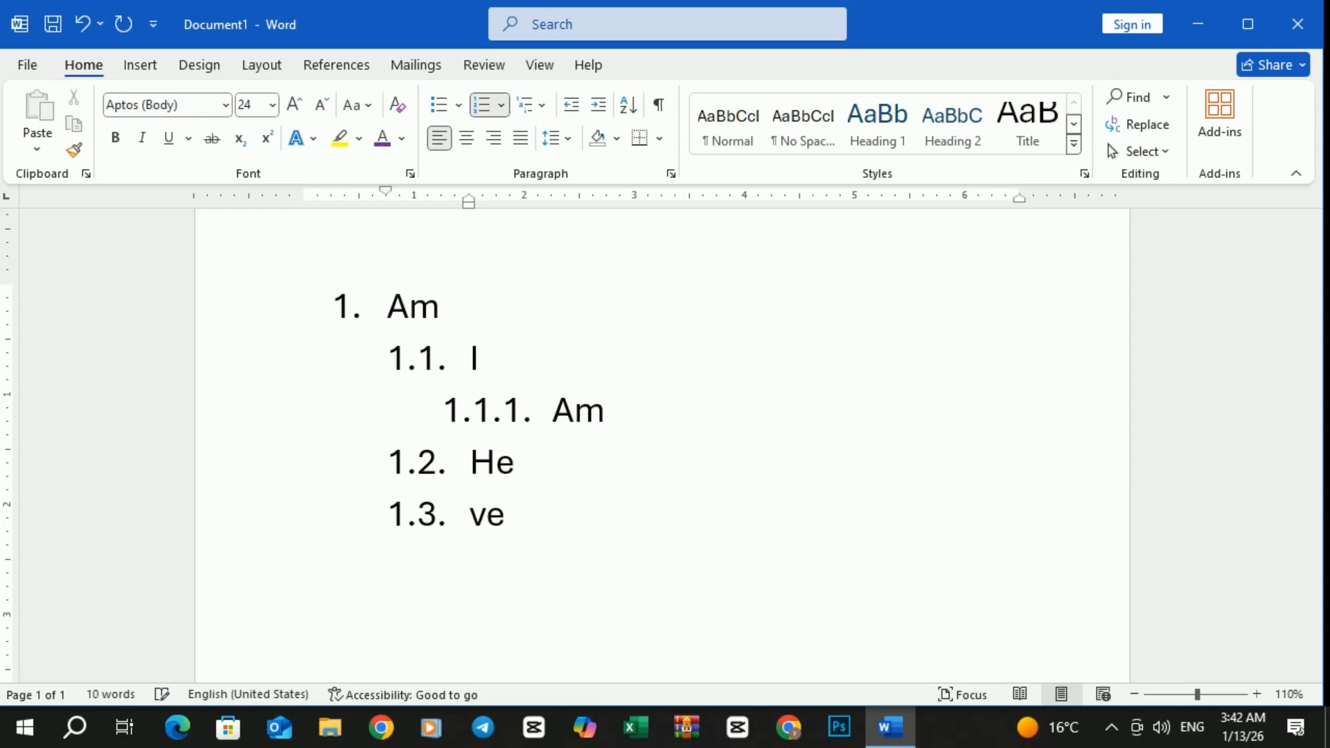
{"action": "type", "text": "r"}
{"action": "key", "text": "Return"}
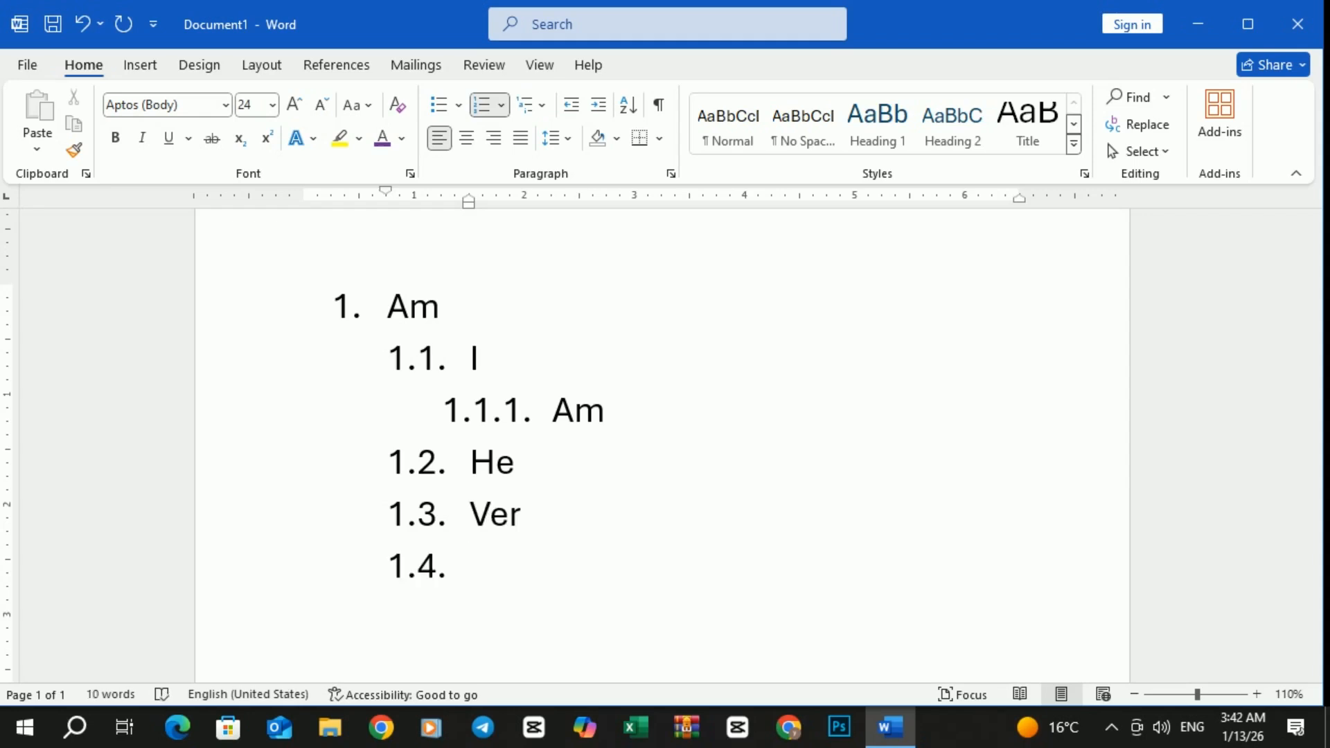
Step: Promote the empty item below "Ver" to the first level and enter "Are" as item 2
{"action": "key", "text": "shift+Tab"}
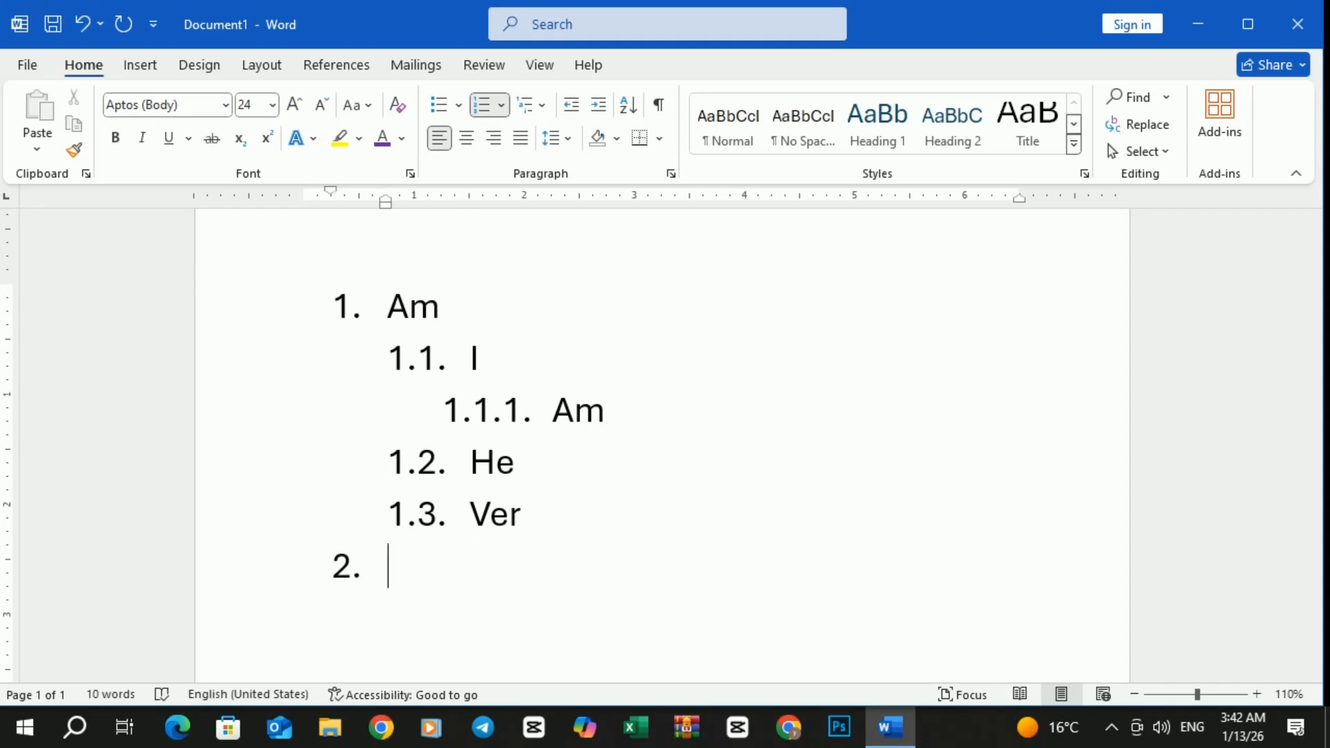
{"action": "type", "text": "are"}
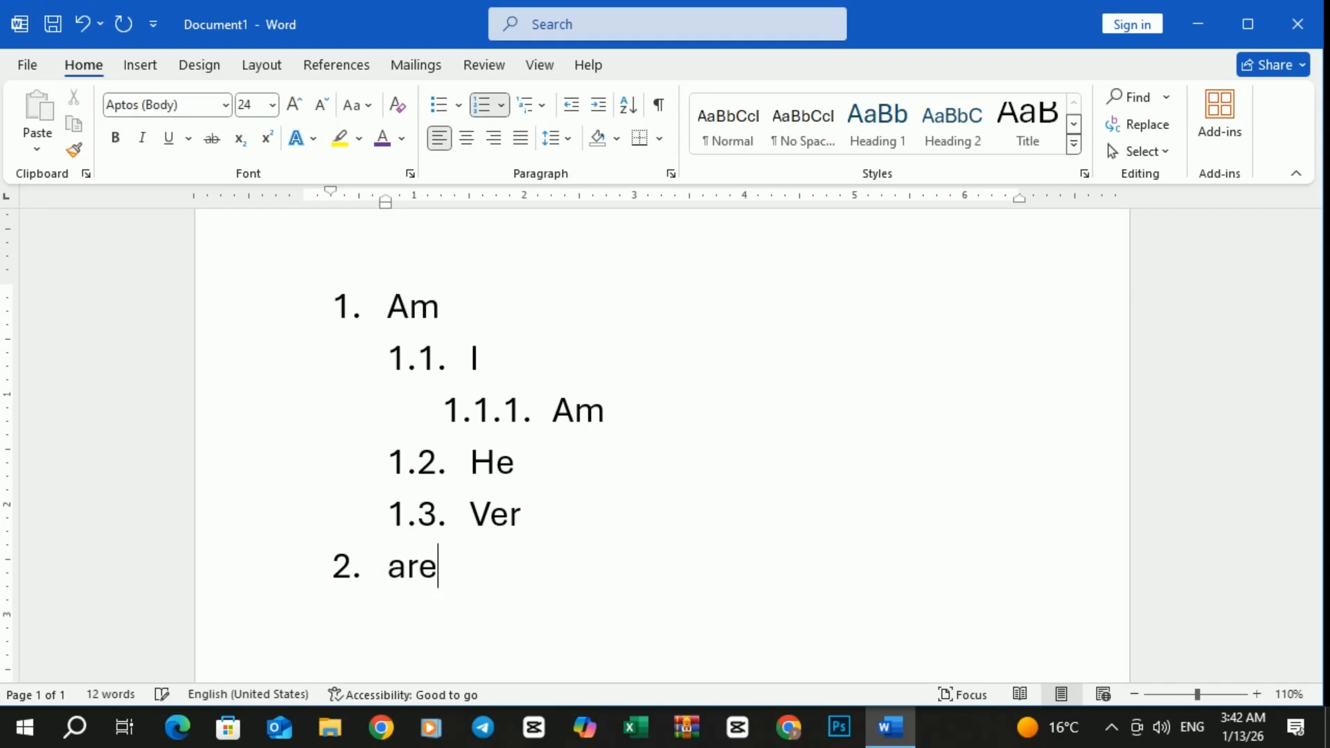
{"action": "key", "text": "Return"}
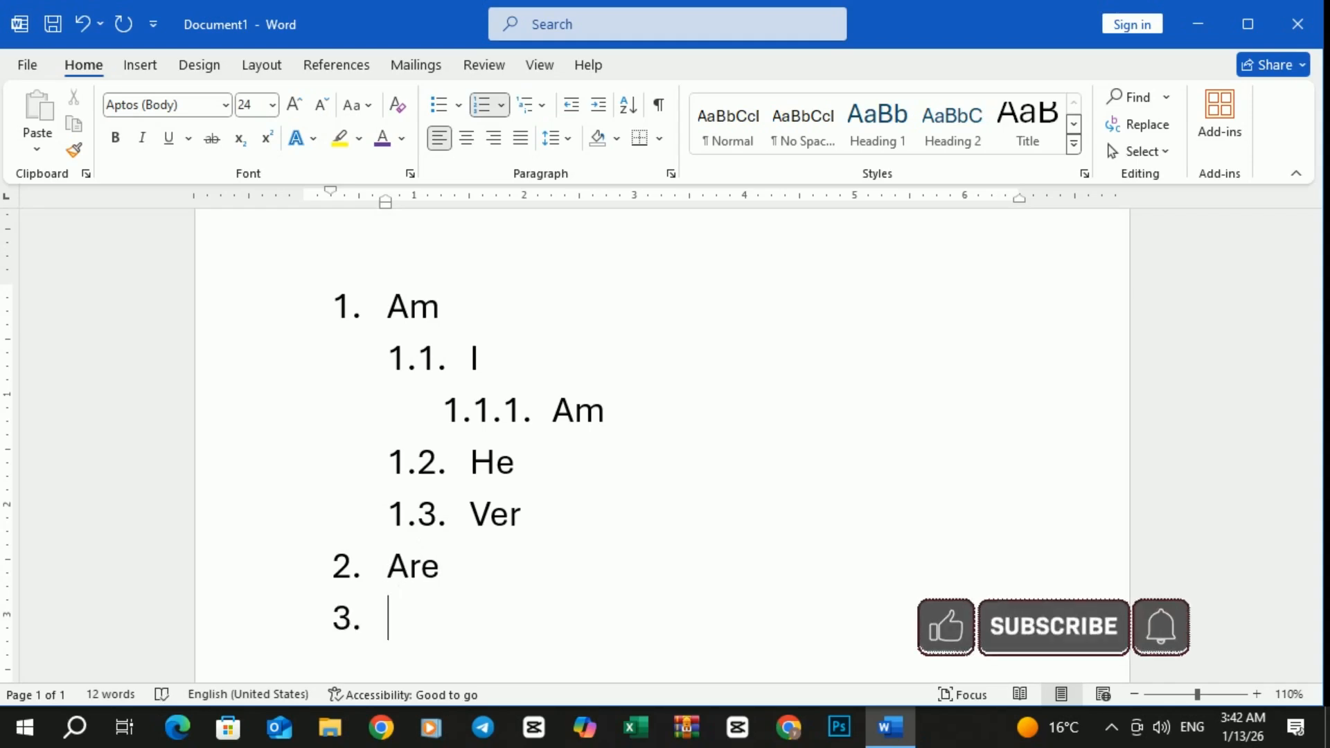